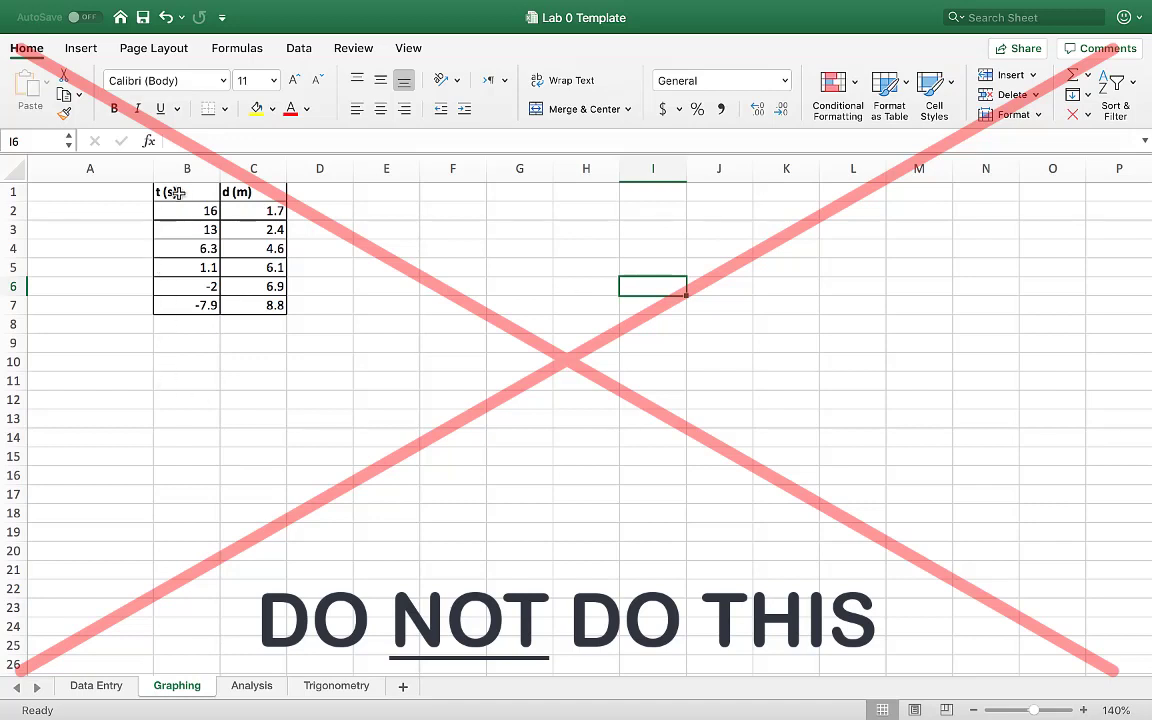
# Try a scatter chart built directly from the preselected range B1:C7, and delete the chart again.
pyautogui.moveTo(177, 192); pyautogui.dragTo(230, 303)
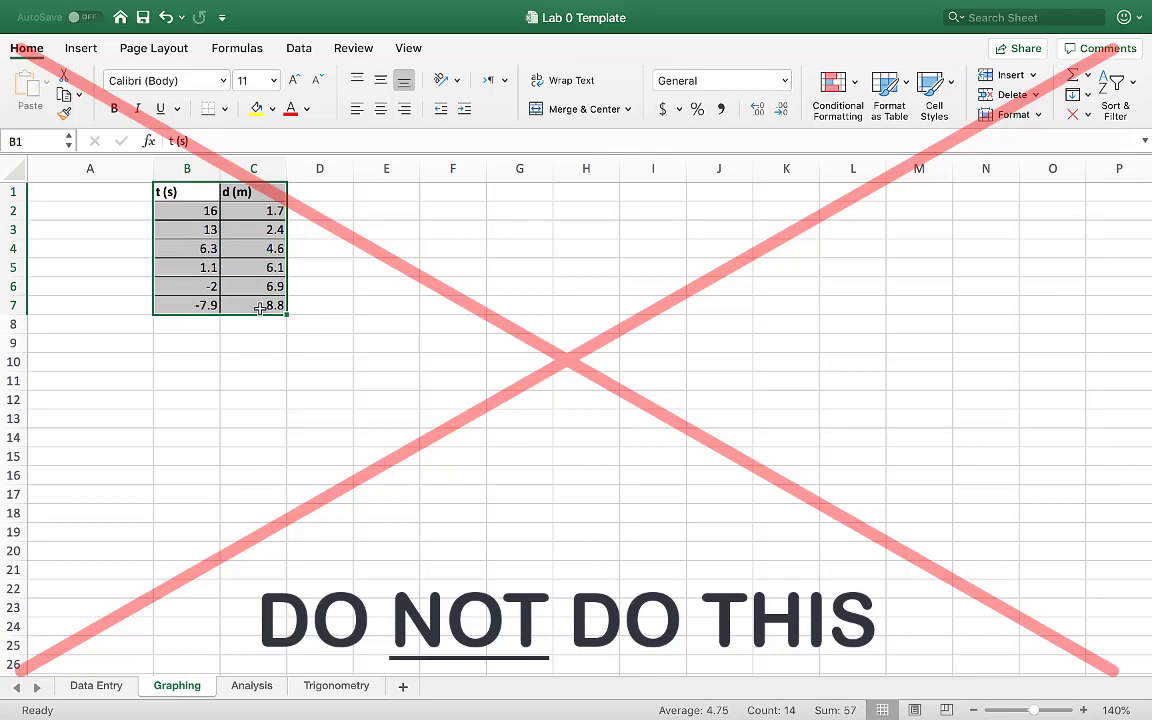
pyautogui.click(77, 50)
pyautogui.click(520, 113)
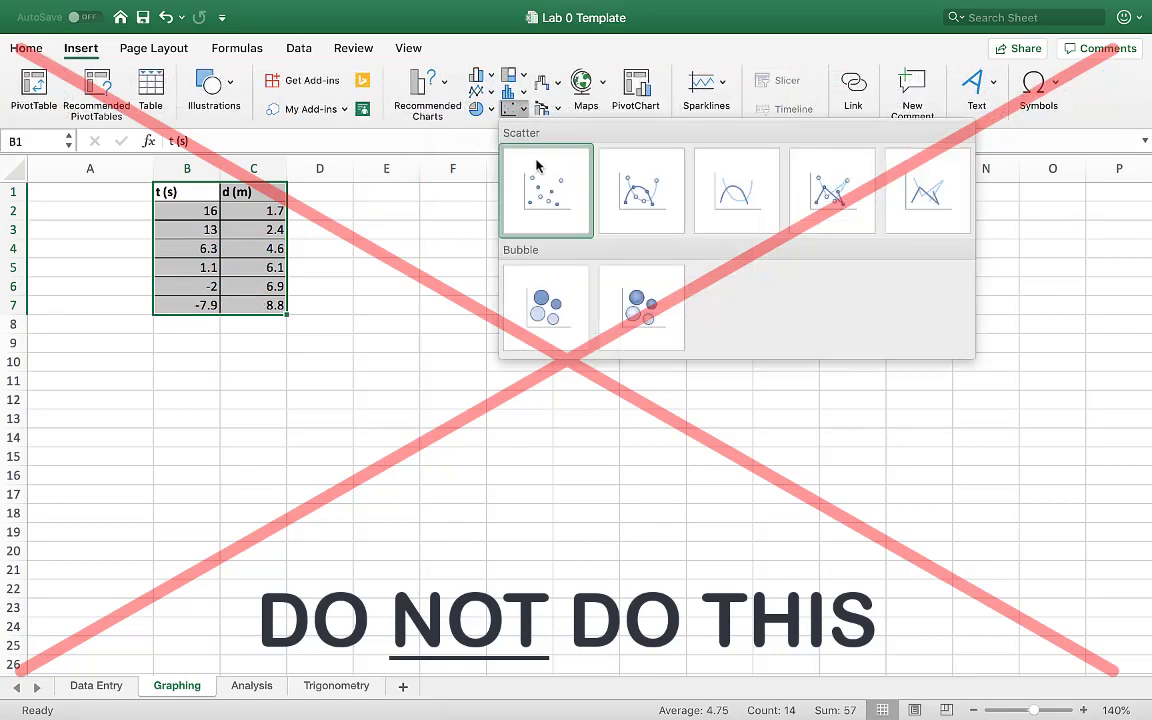
pyautogui.click(548, 188)
pyautogui.moveTo(475, 316); pyautogui.dragTo(494, 244)
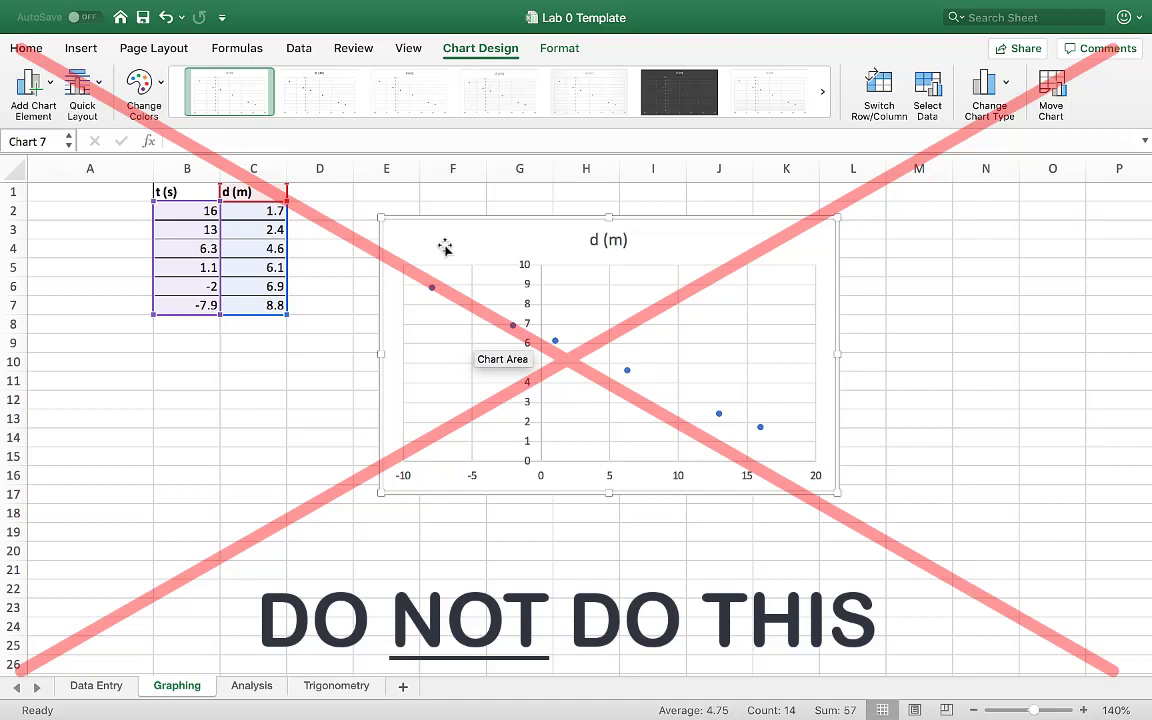
pyautogui.moveTo(435, 297)
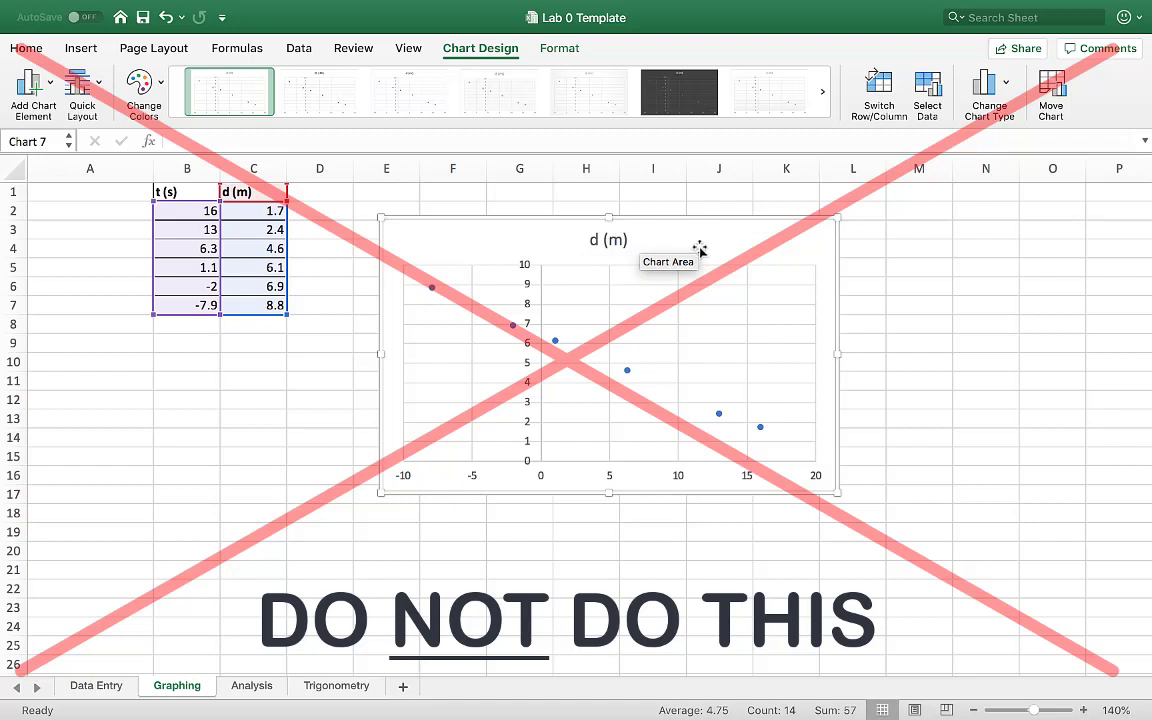
pyautogui.press('Delete')
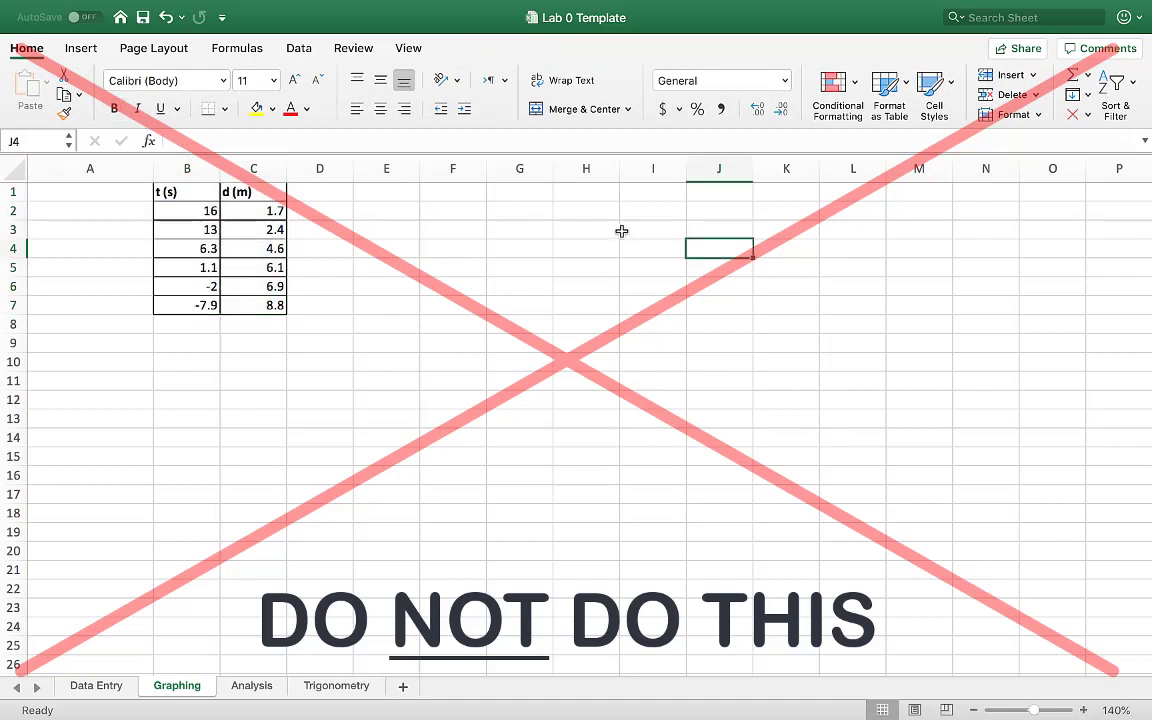
# Copy the d (m) column to F1 and the t (s) column to G1, so the two columns are in swapped order.
pyautogui.click(240, 191)
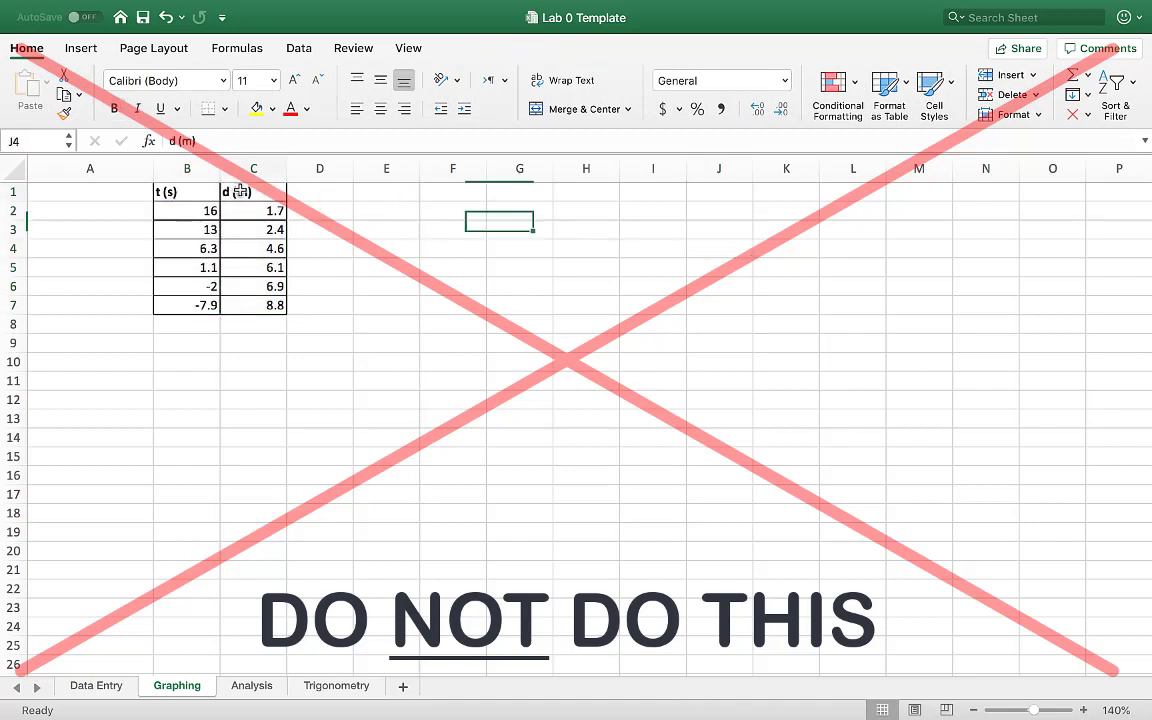
pyautogui.moveTo(240, 191); pyautogui.dragTo(251, 316)
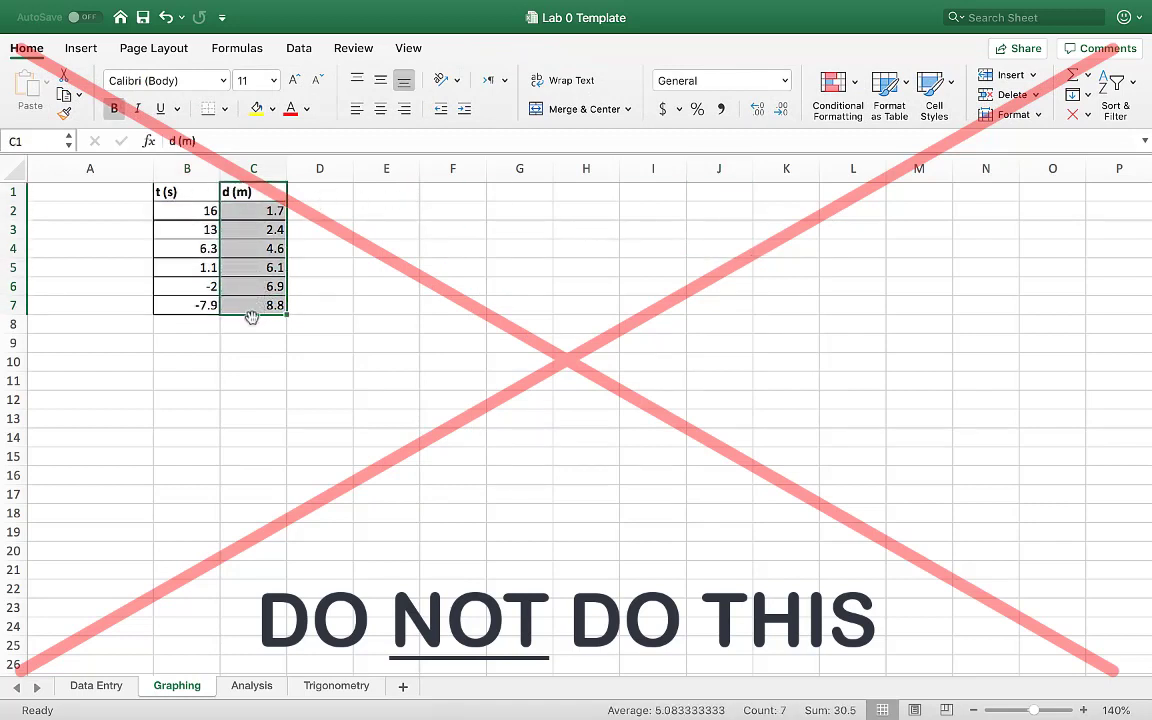
pyautogui.hotkey('ctrl', 'c')
pyautogui.click(445, 192)
pyautogui.hotkey('ctrl', 'v')
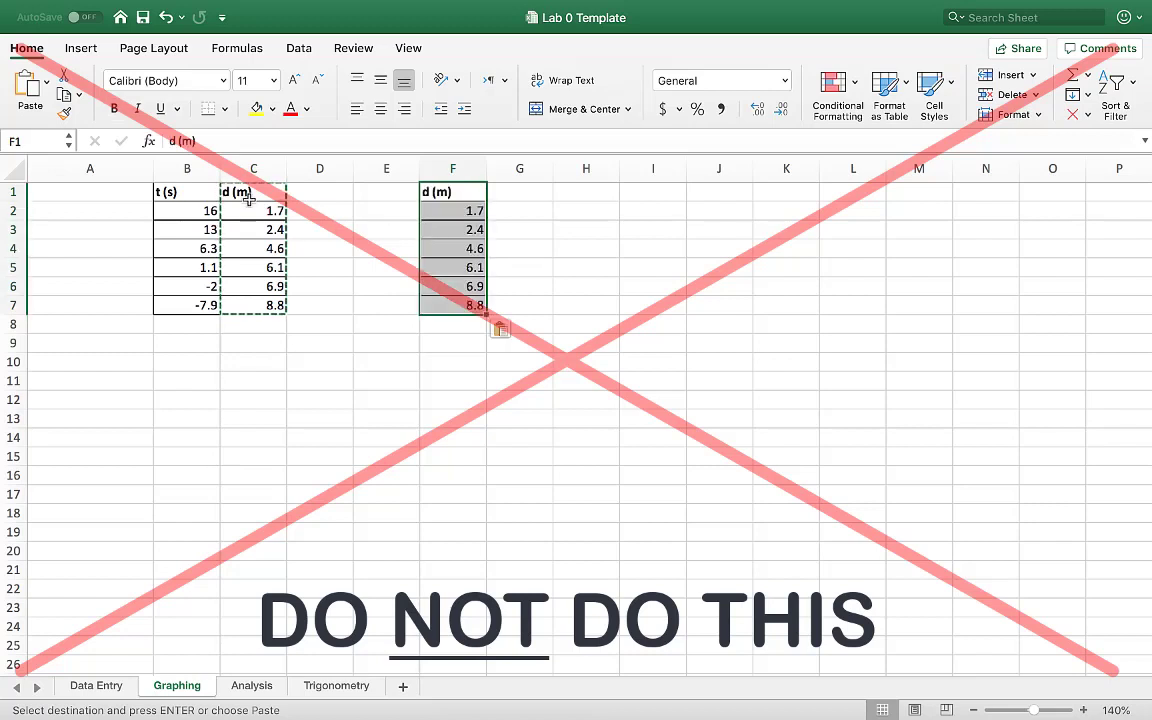
pyautogui.moveTo(188, 192); pyautogui.dragTo(194, 306)
pyautogui.hotkey('ctrl', 'c')
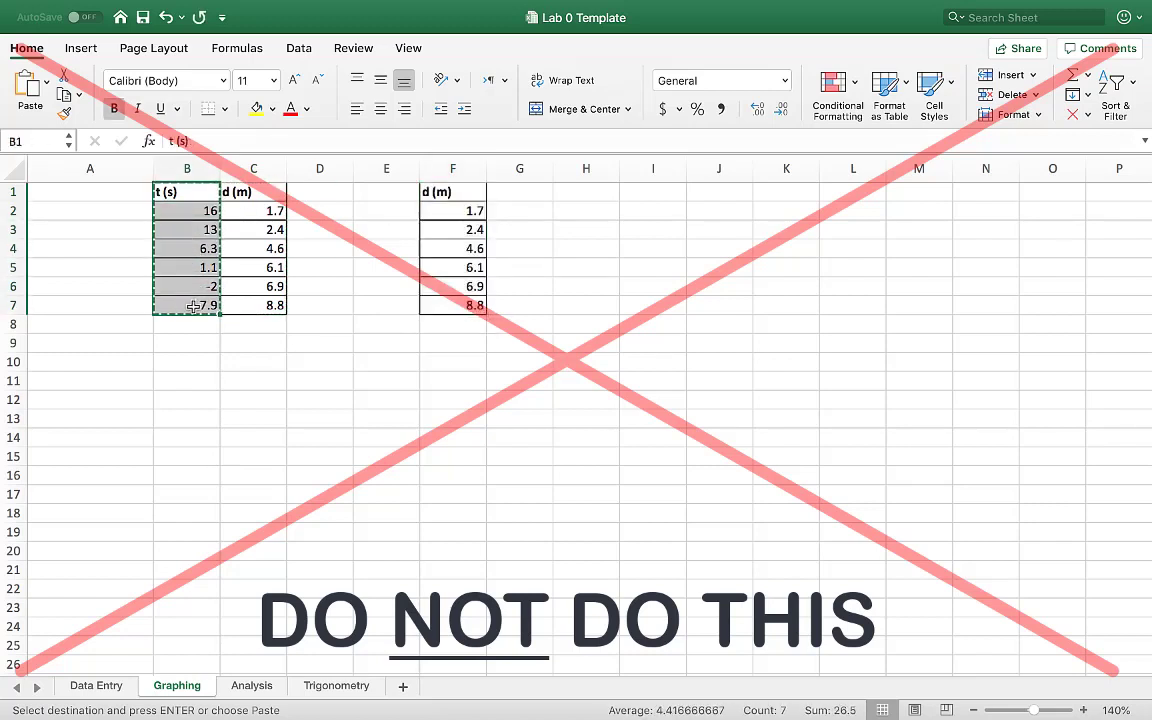
pyautogui.click(520, 192)
pyautogui.hotkey('ctrl', 'v')
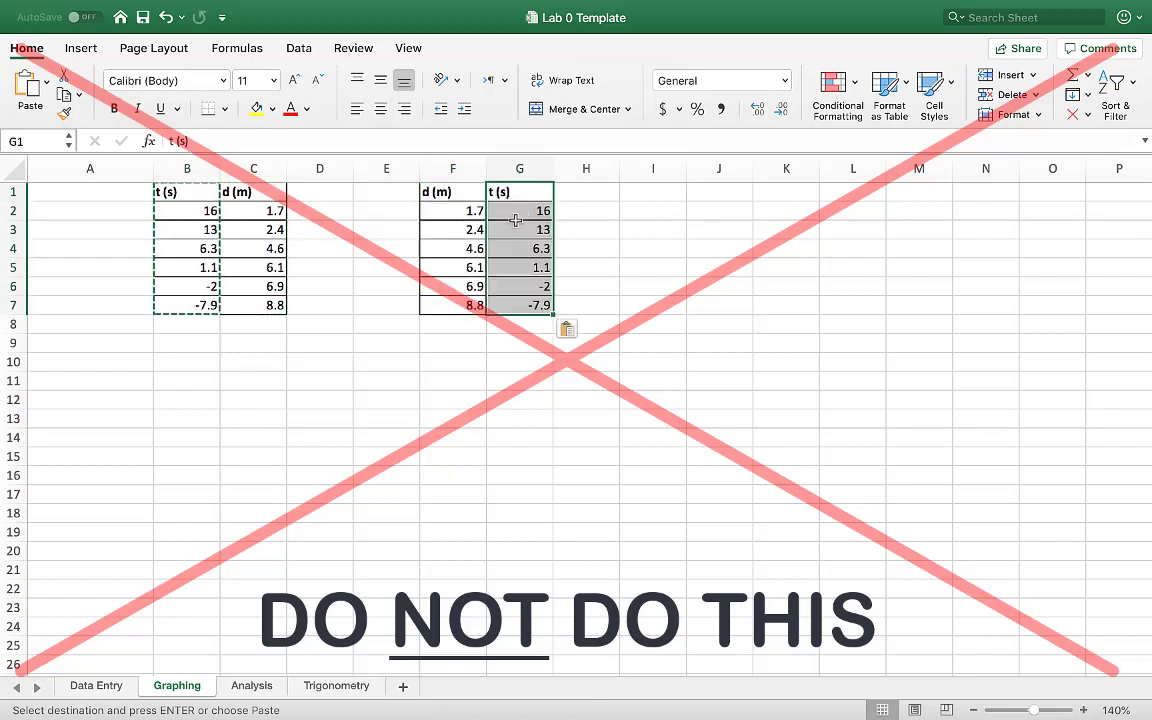
# Try a scatter chart built from the swapped columns in F1:G7, and delete the chart again.
pyautogui.moveTo(448, 192); pyautogui.dragTo(516, 307)
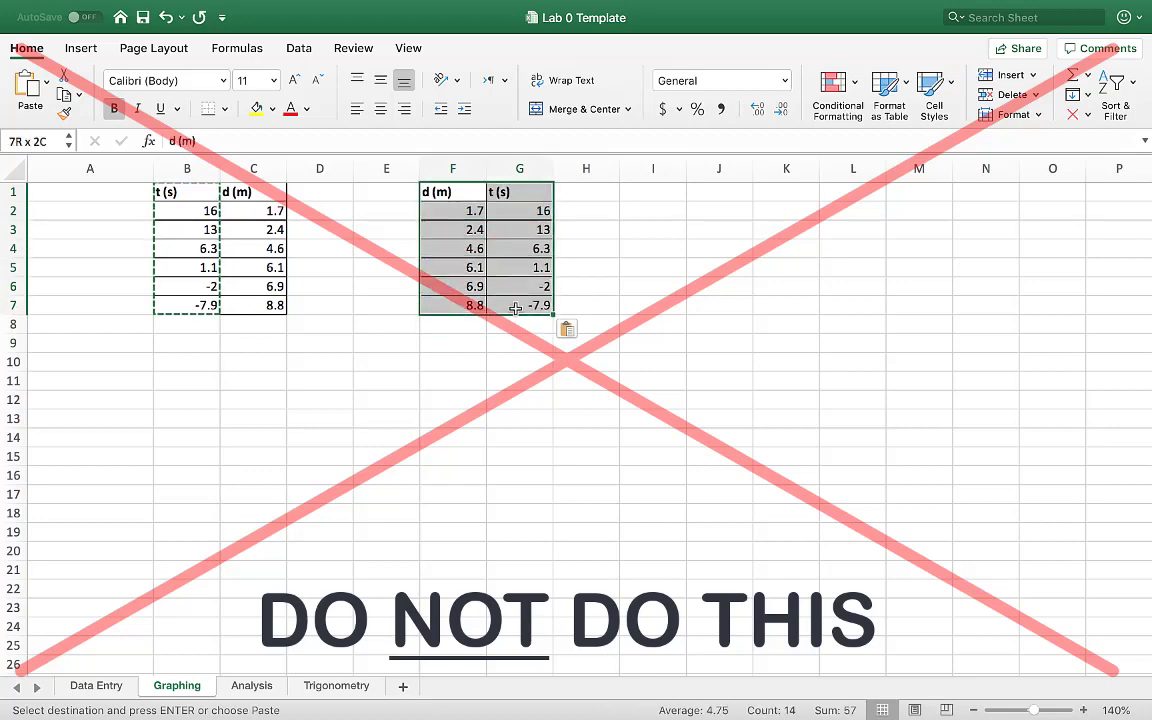
pyautogui.click(81, 48)
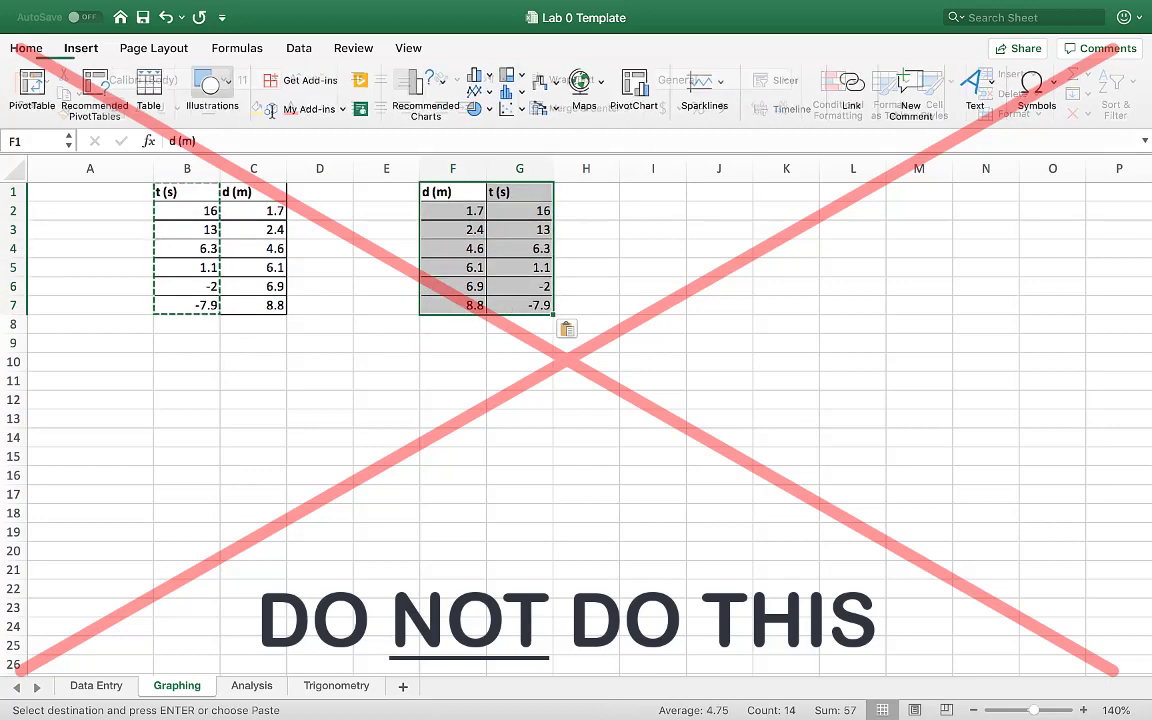
pyautogui.click(538, 113)
pyautogui.click(492, 170)
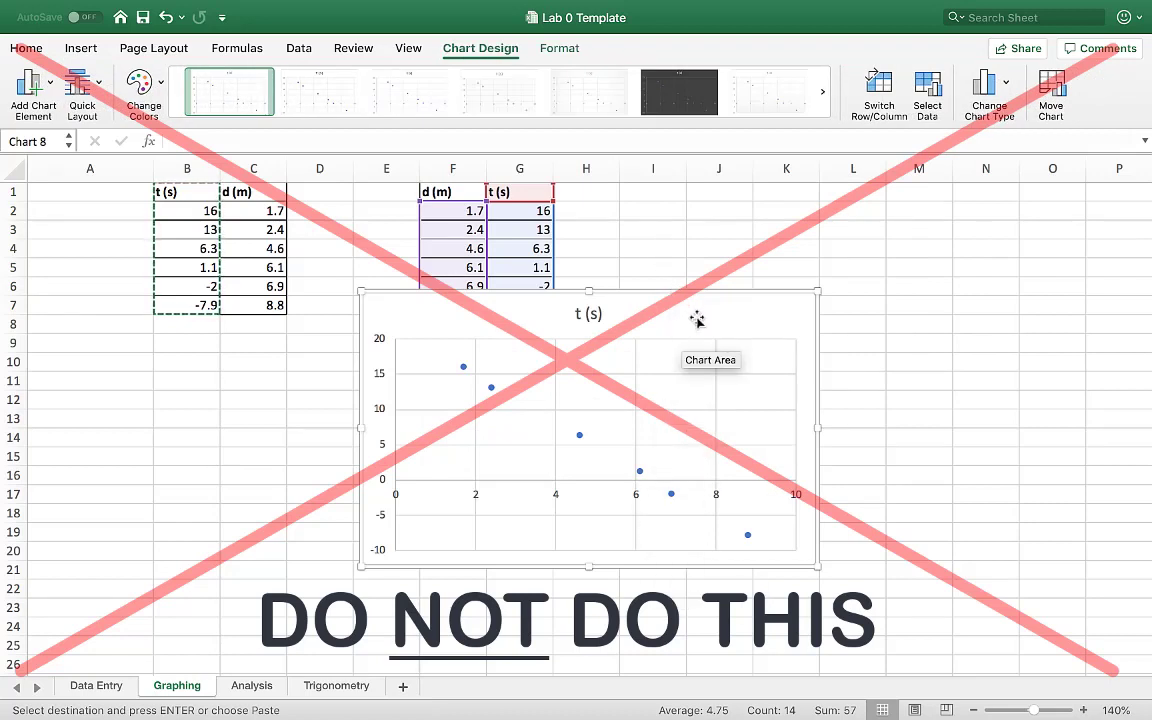
pyautogui.press('Delete')
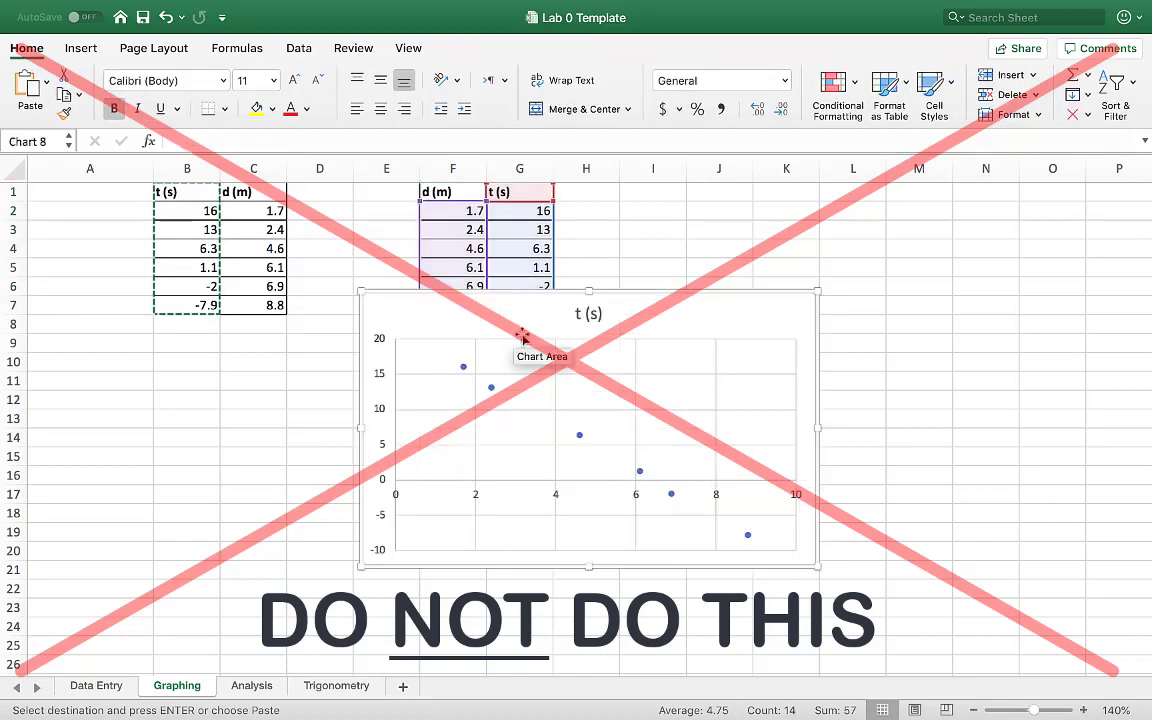
# Undo the pasting of the swapped column copies in F and G.
pyautogui.press('super+z')
pyautogui.press('super+z')
pyautogui.press('super+z')
pyautogui.press('super+z')
pyautogui.press('super+z')
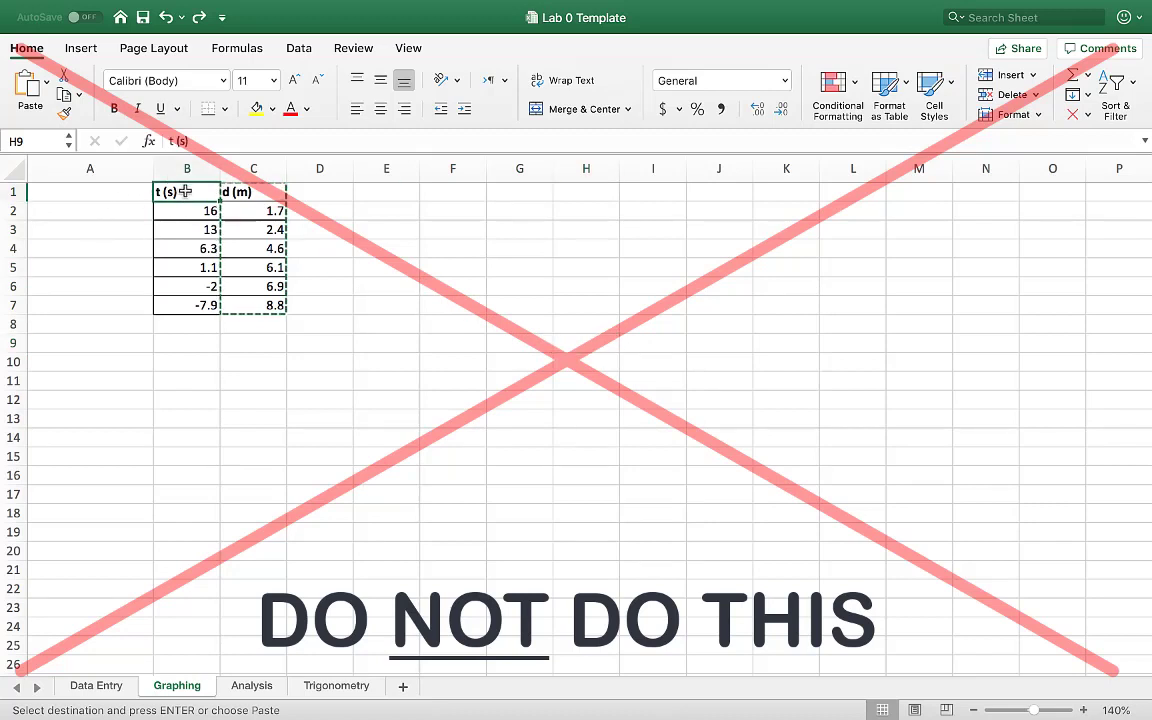
pyautogui.moveTo(175, 191); pyautogui.dragTo(250, 305)
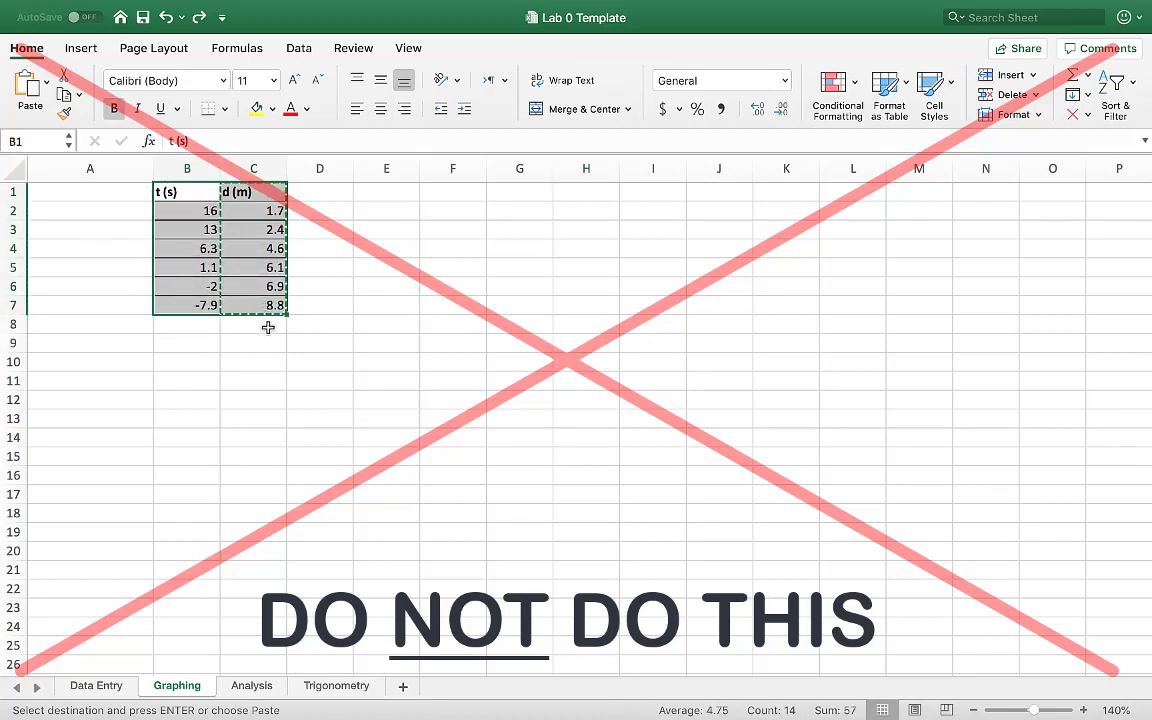
pyautogui.click(453, 201)
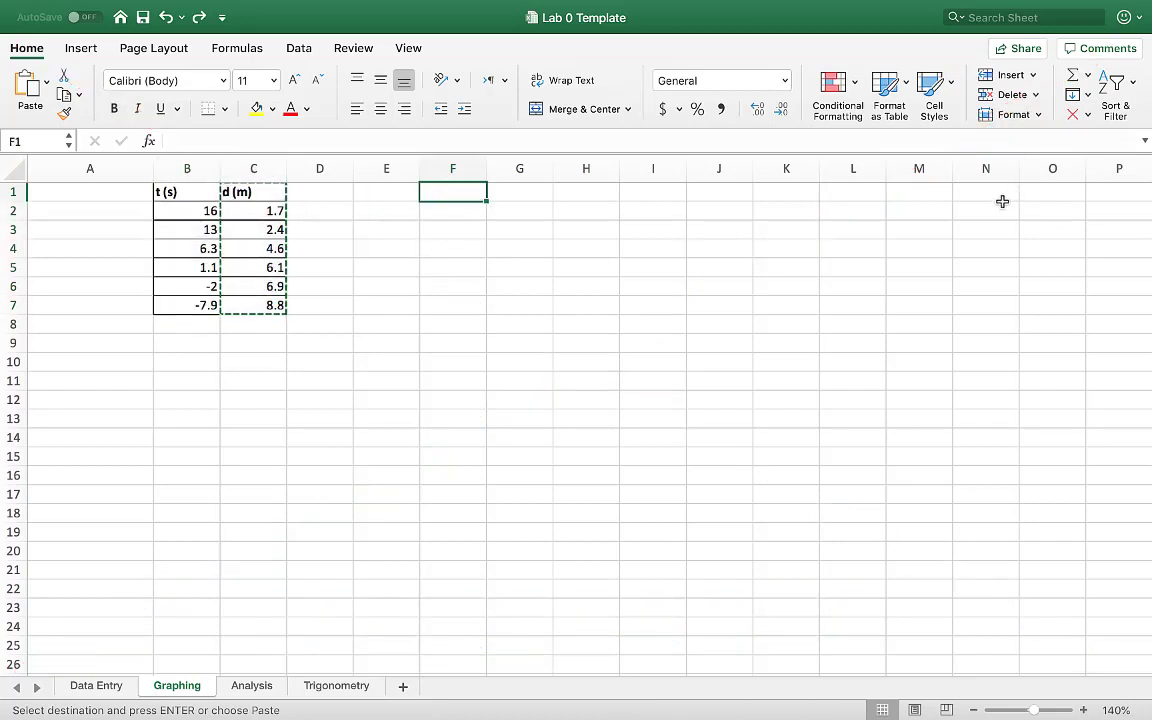
# Insert an empty markers-only scatter chart with blank cell M1 selected, and move it up about one row.
pyautogui.click(929, 191)
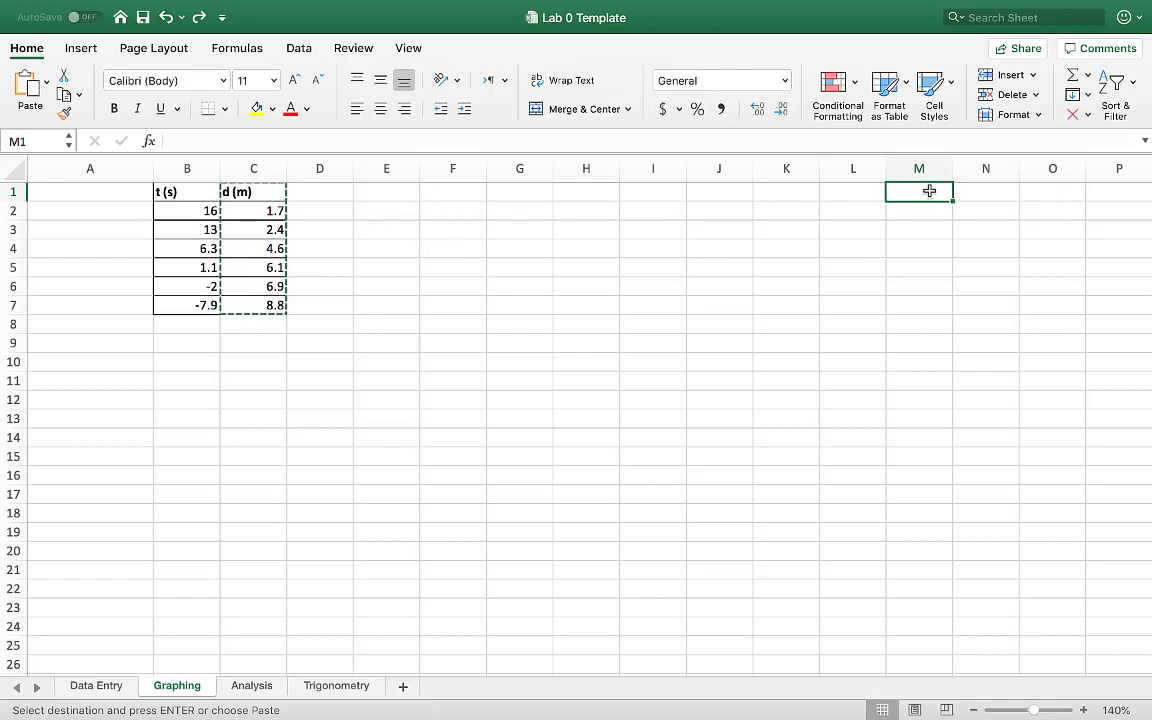
pyautogui.click(84, 51)
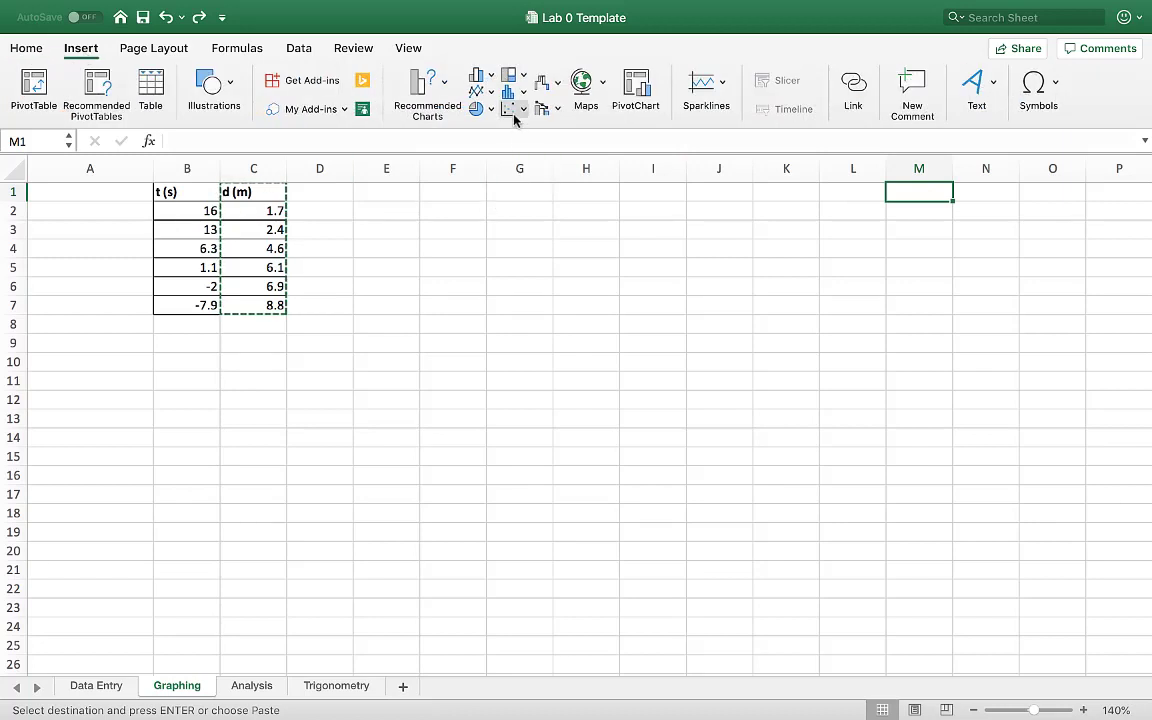
pyautogui.click(514, 115)
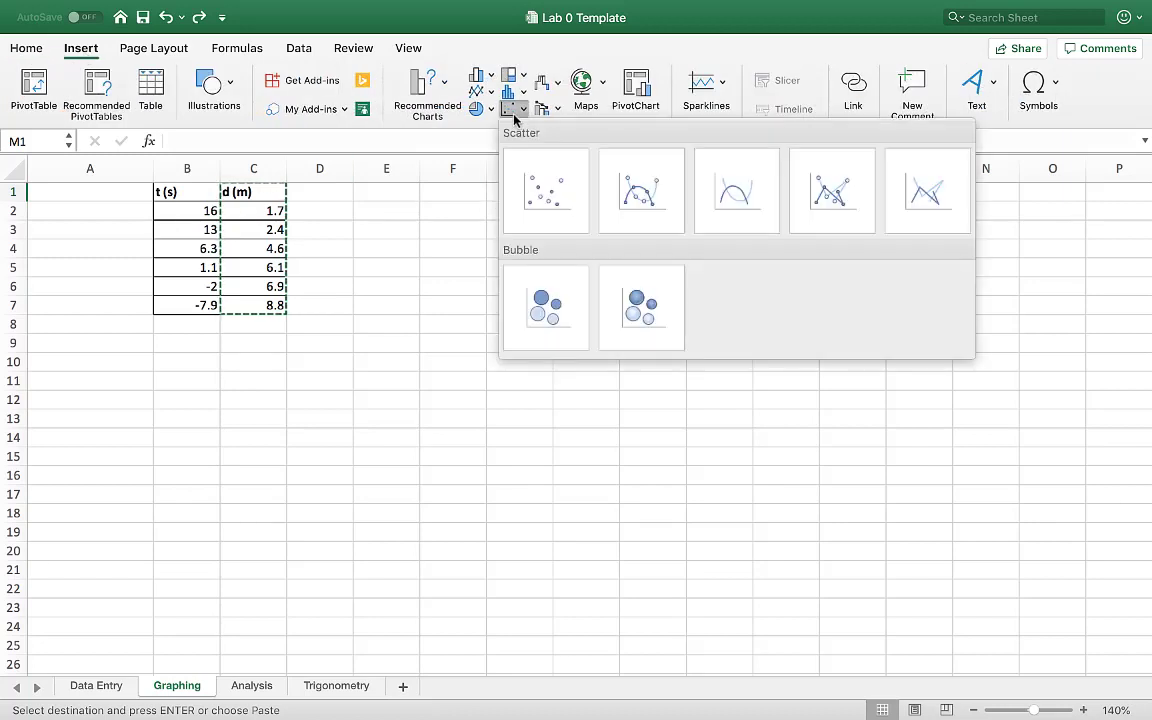
pyautogui.click(538, 184)
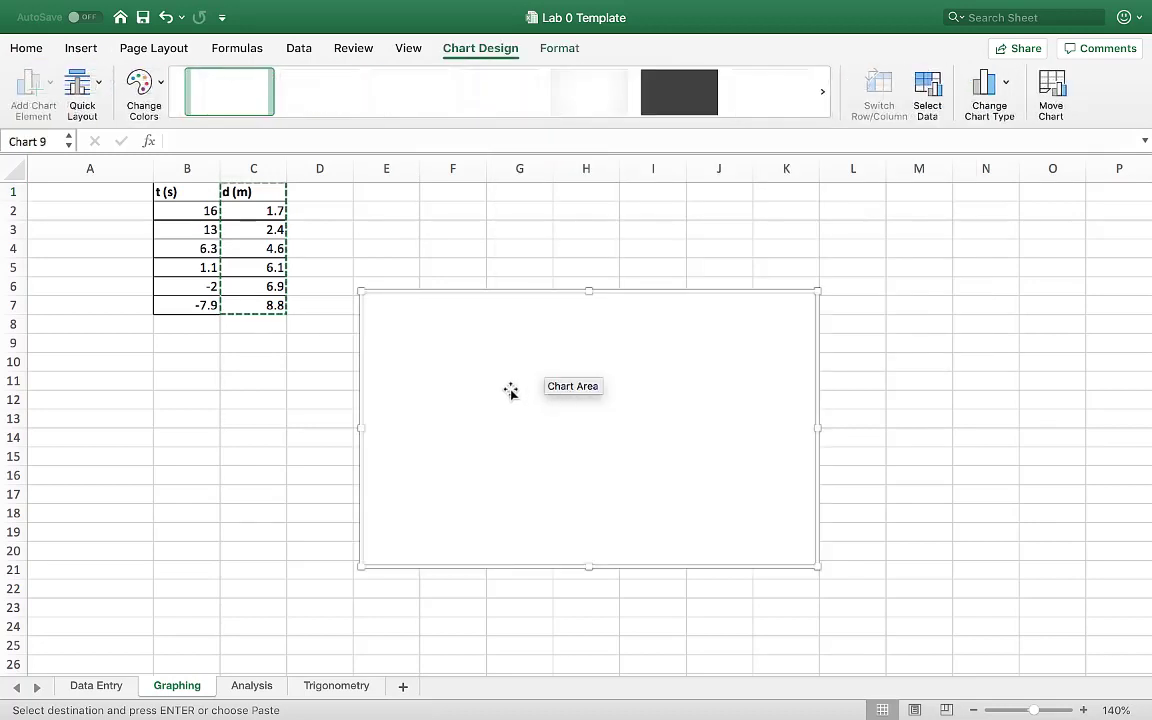
pyautogui.moveTo(506, 380)
pyautogui.mouseDown()
pyautogui.moveTo(563, 383)
pyautogui.moveTo(509, 350)
pyautogui.moveTo(508, 364)
pyautogui.mouseUp()
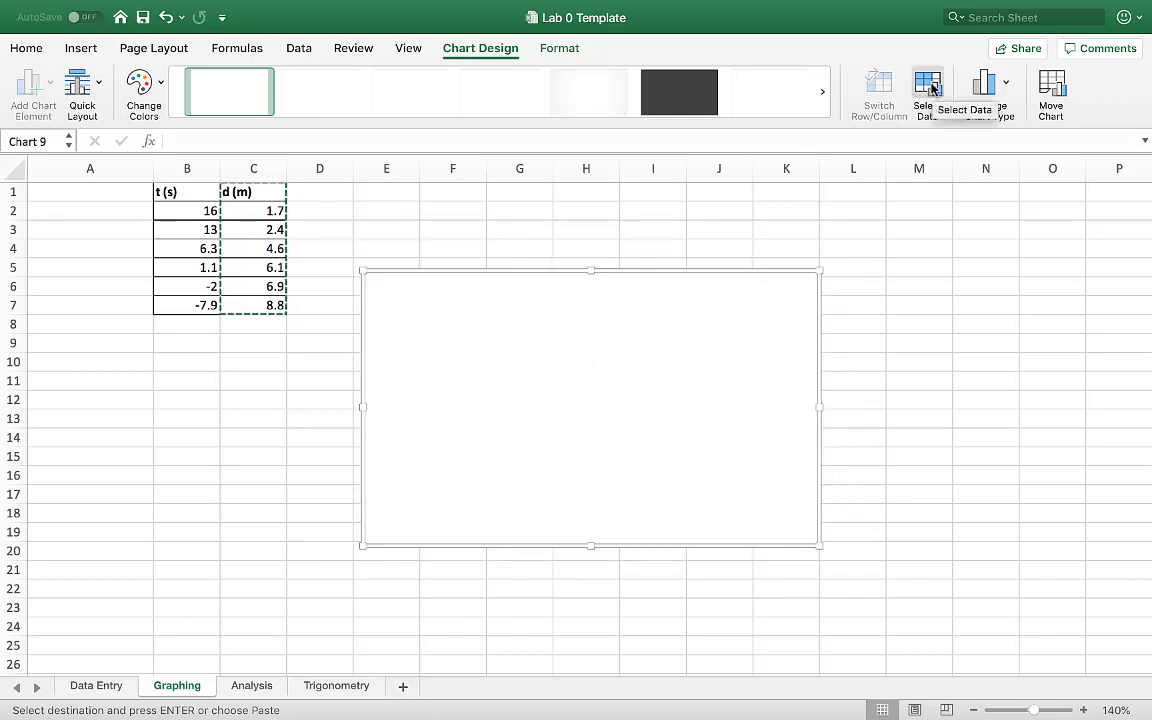
# Add a new data series named "d vs t" to the empty chart's data source.
pyautogui.click(929, 88)
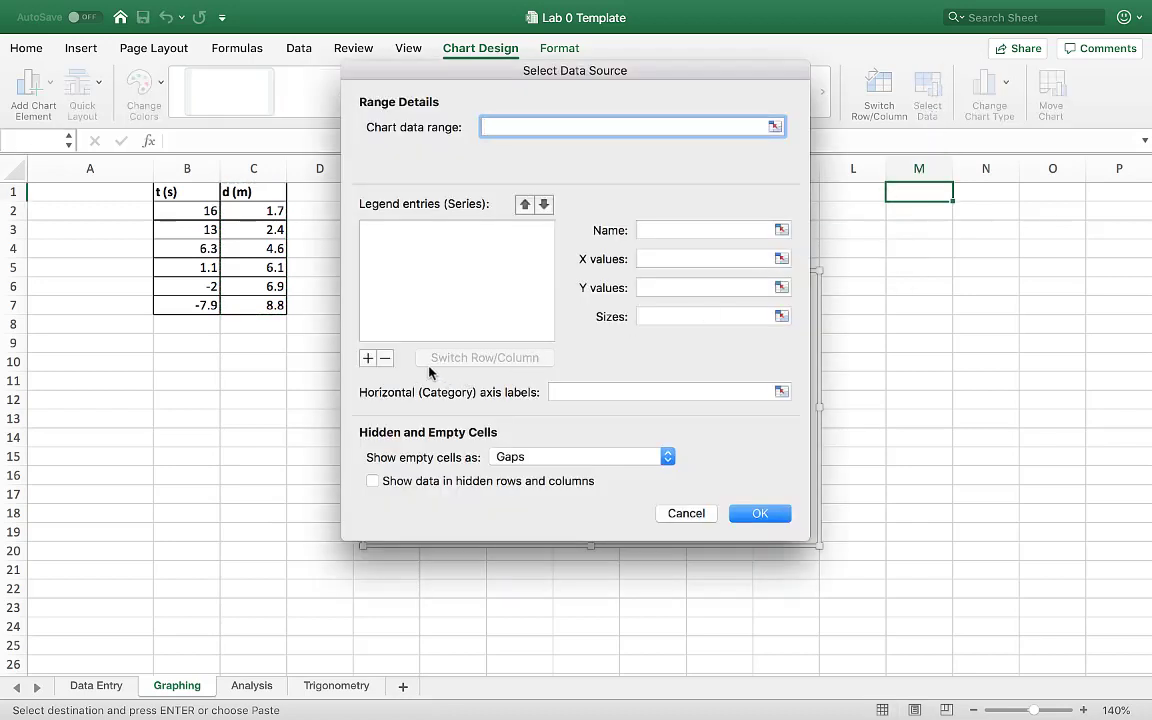
pyautogui.click(368, 358)
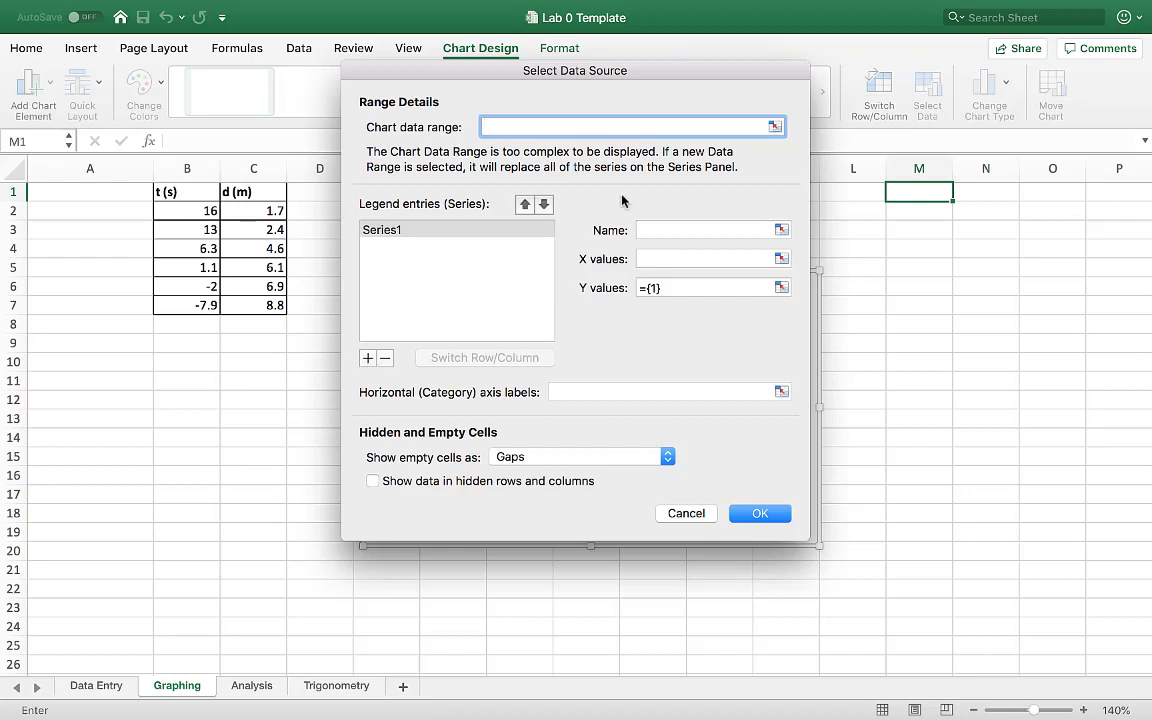
pyautogui.click(660, 228)
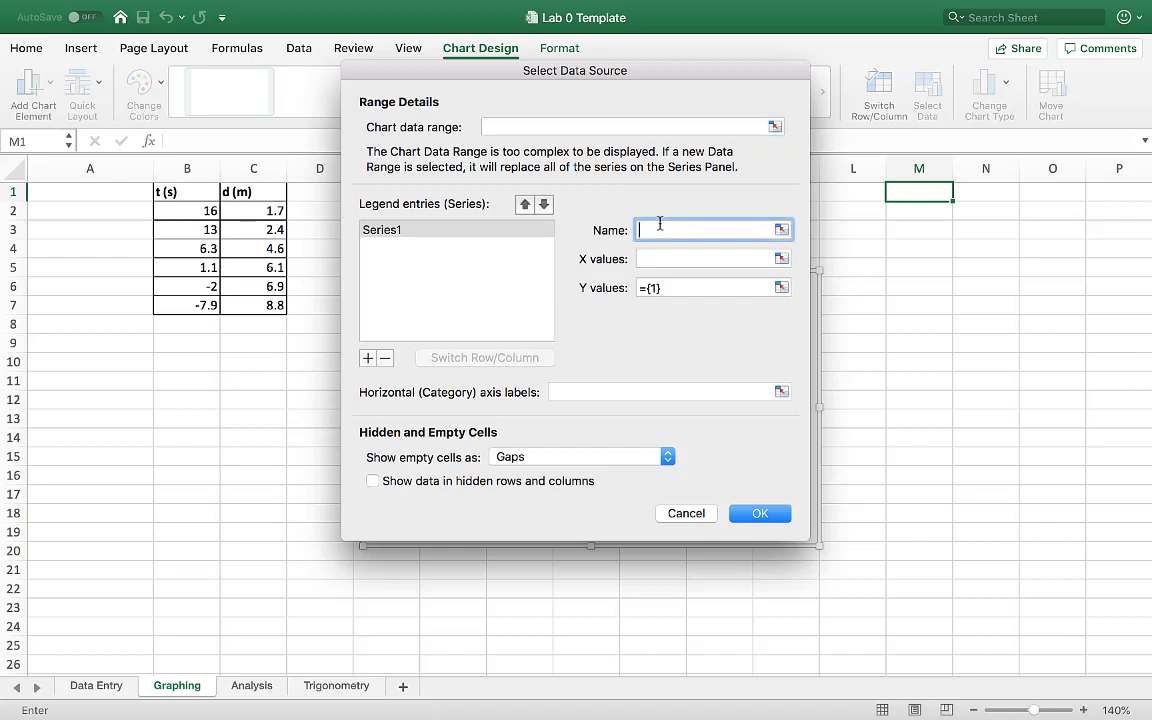
pyautogui.write('d vs t')
# Set the series' X values to B2:B7 and its Y values to C2:C7, and apply the data source.
pyautogui.click(661, 259)
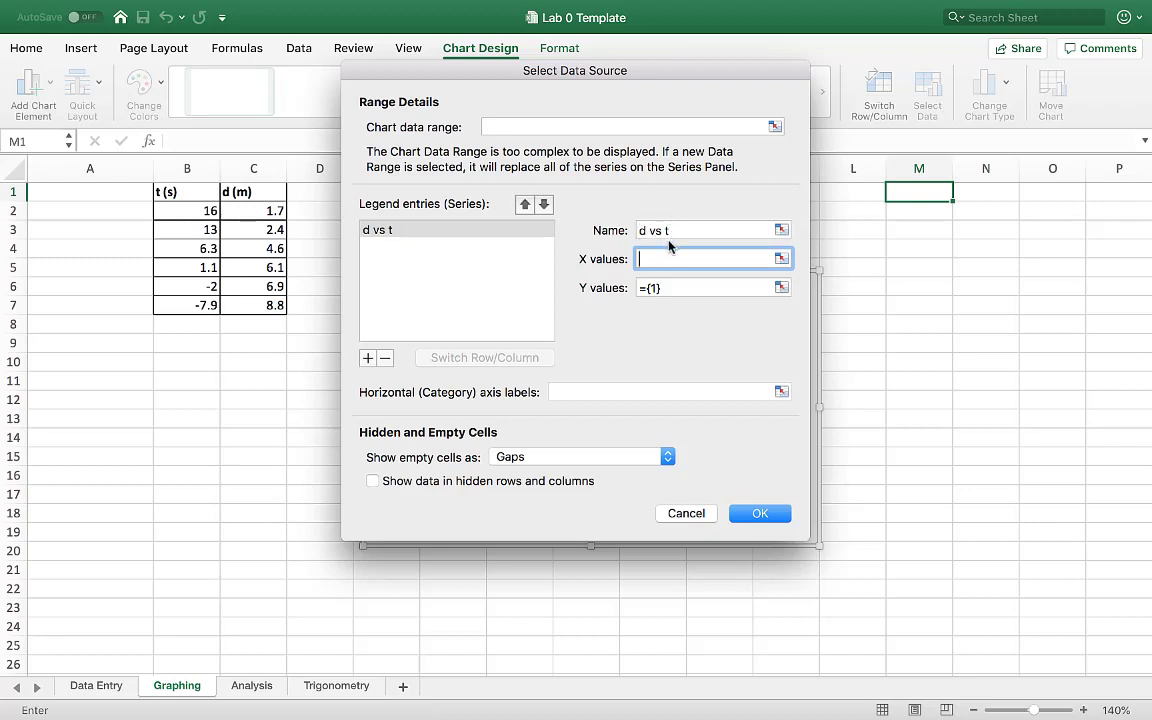
pyautogui.moveTo(192, 212); pyautogui.dragTo(188, 300)
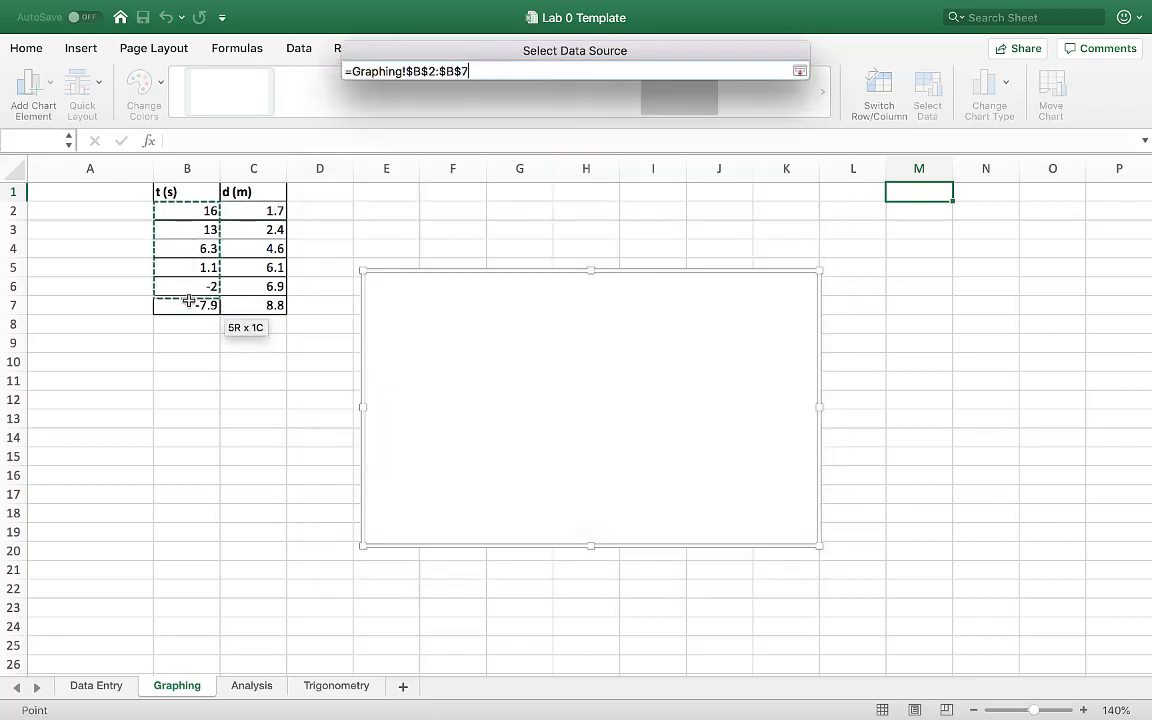
pyautogui.click(679, 289)
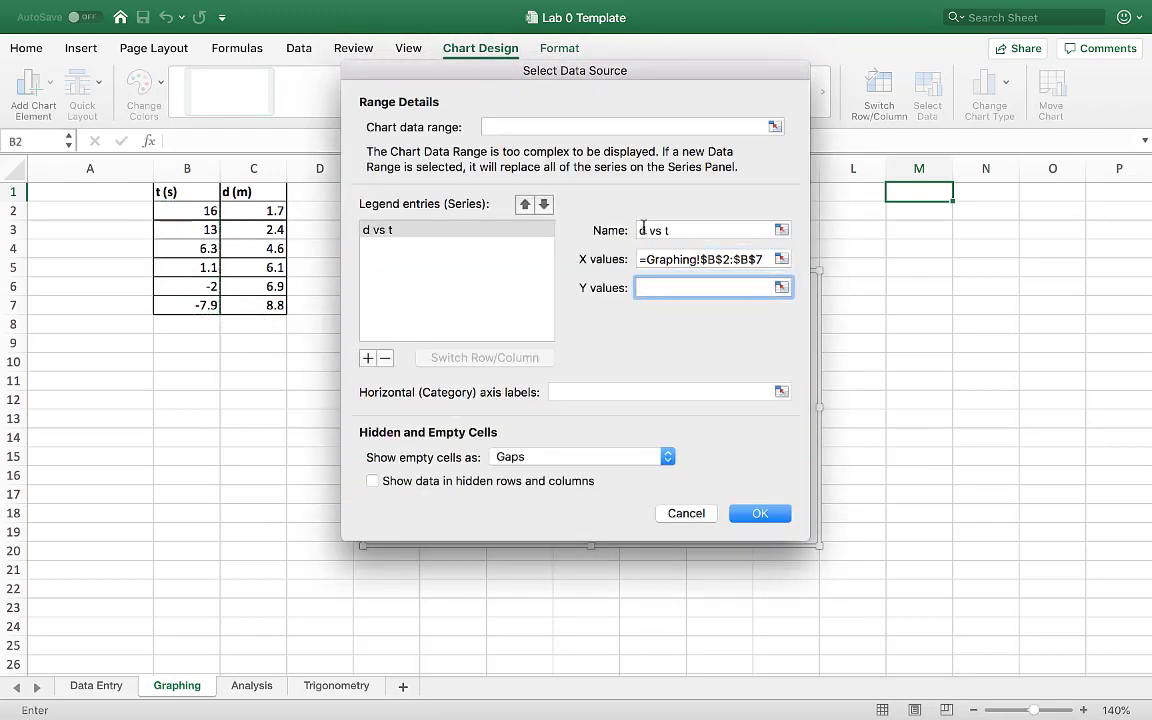
pyautogui.moveTo(253, 210); pyautogui.dragTo(252, 303)
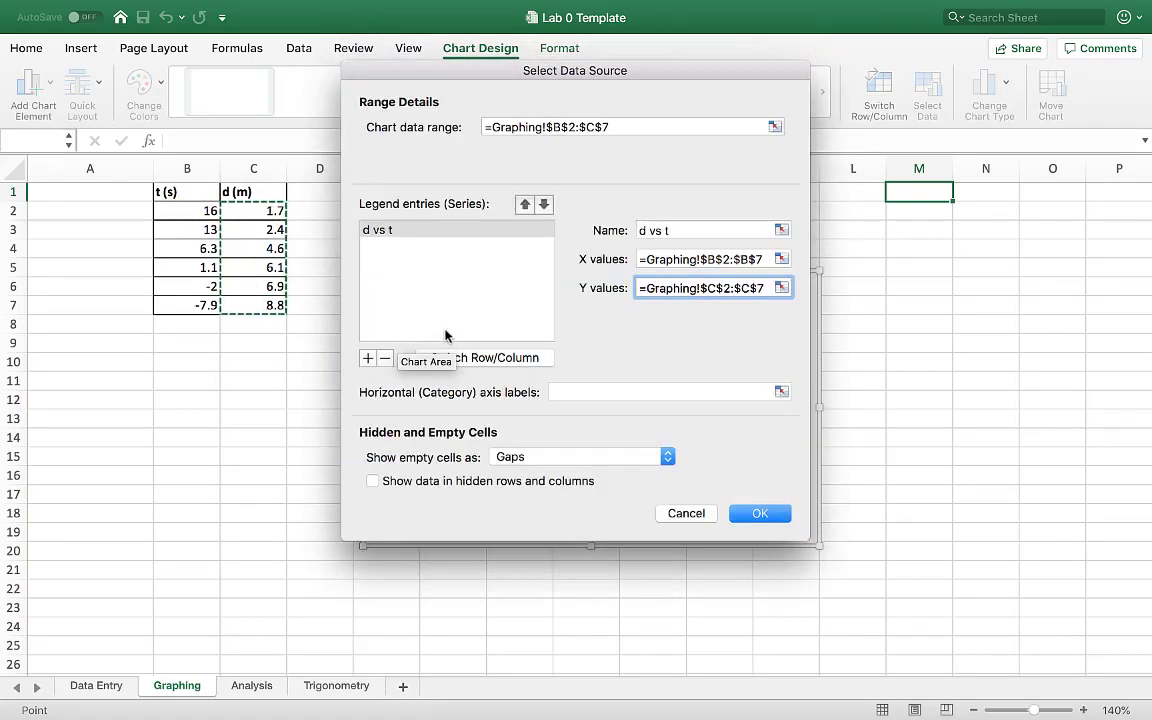
pyautogui.click(760, 513)
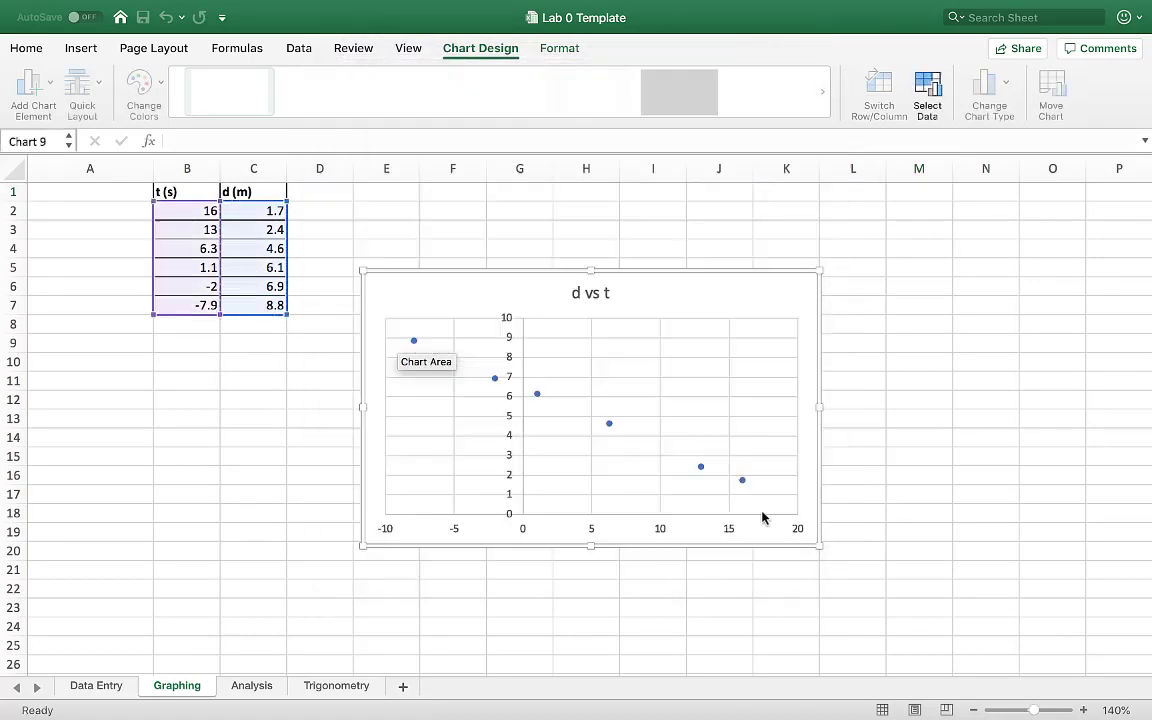
# Move the chart up to about row 3 and apply the first quick layout with axis titles and a legend.
pyautogui.moveTo(679, 301); pyautogui.dragTo(682, 251)
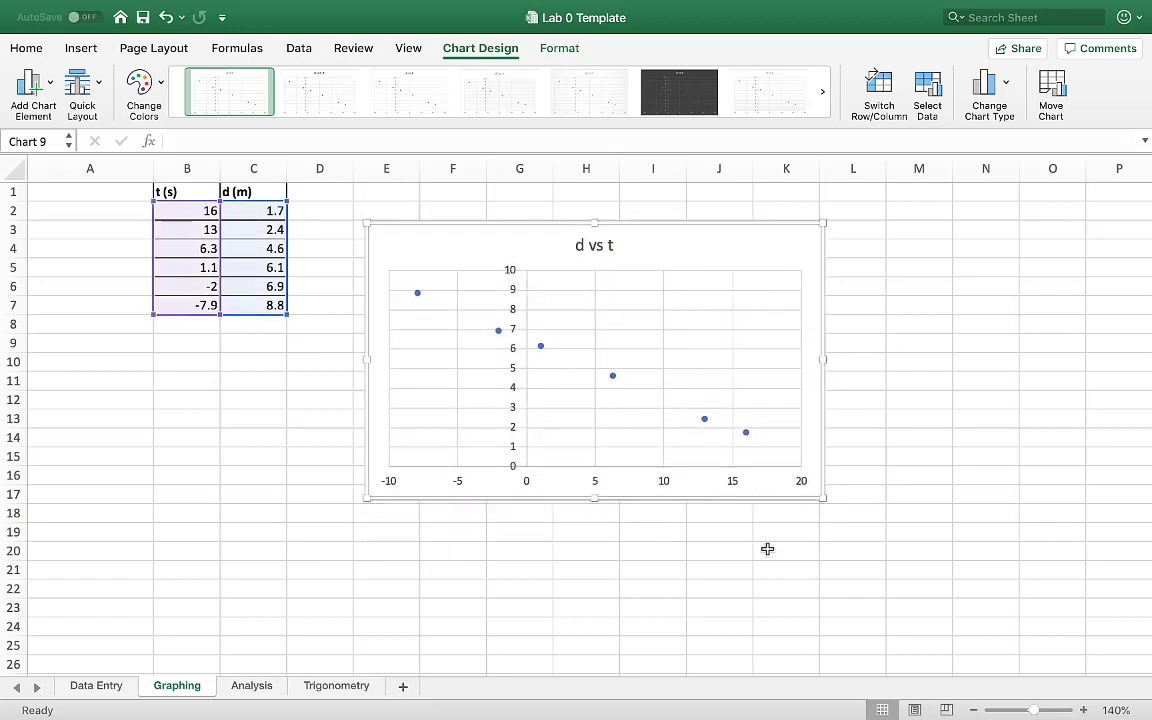
pyautogui.click(97, 89)
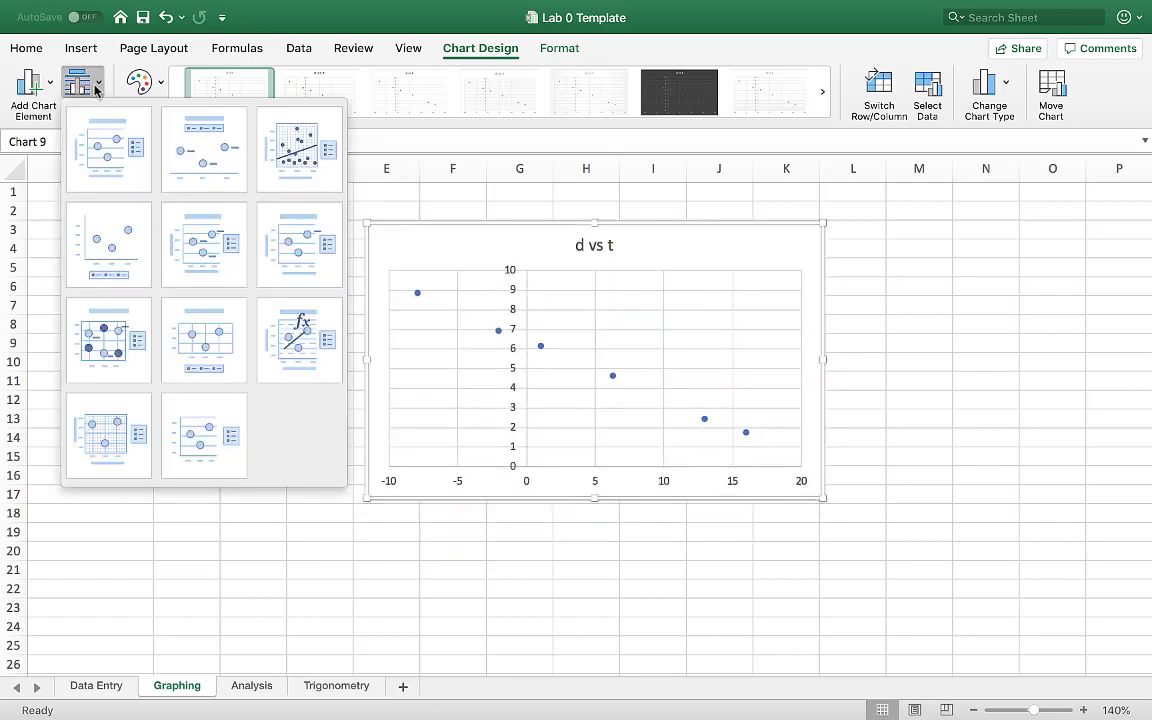
pyautogui.click(113, 146)
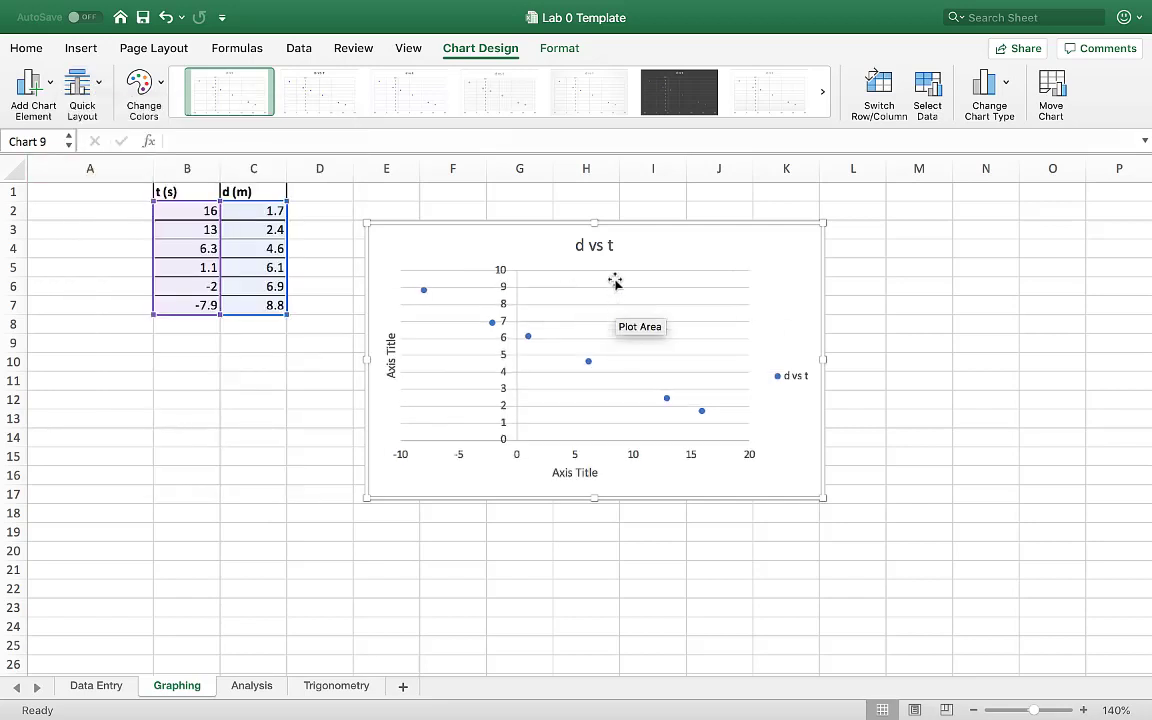
# Change the chart title to "distance vs time".
pyautogui.click(586, 247)
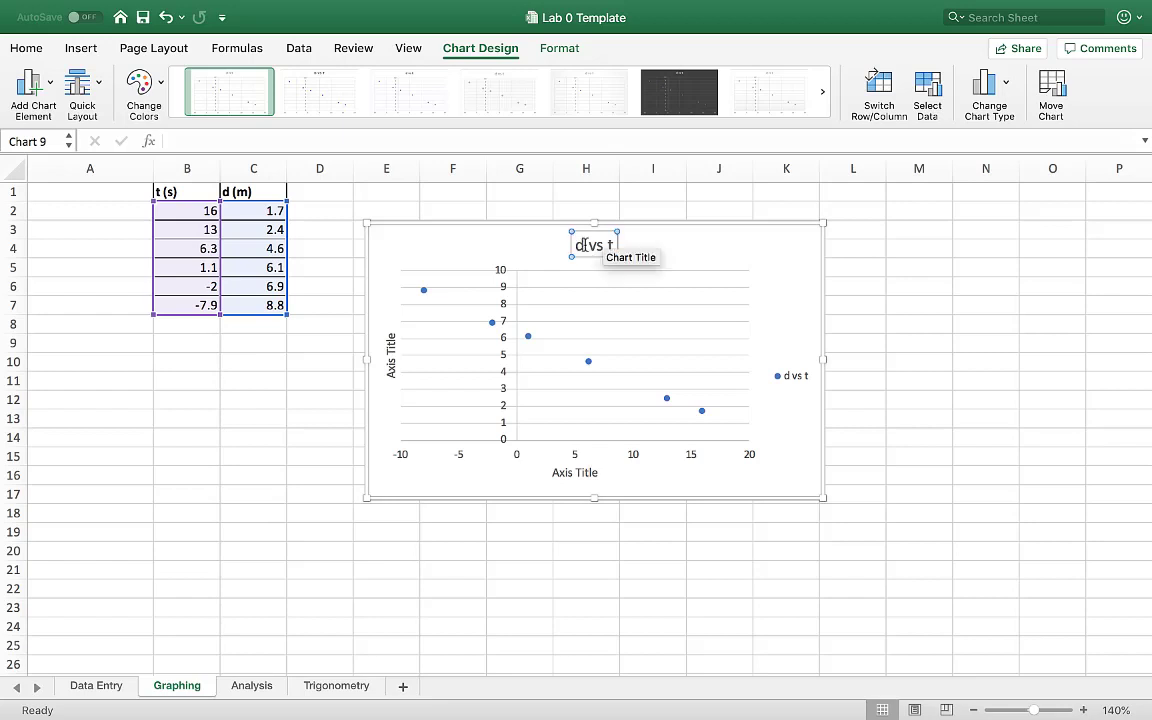
pyautogui.click(586, 247)
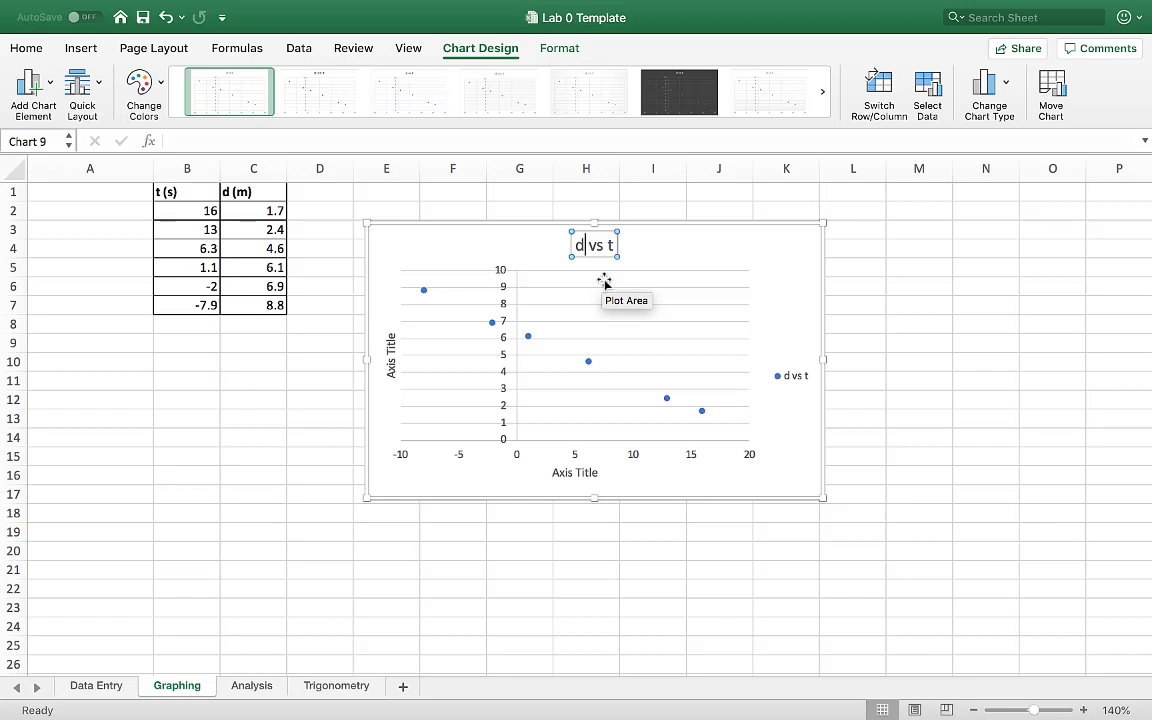
pyautogui.write('istance')
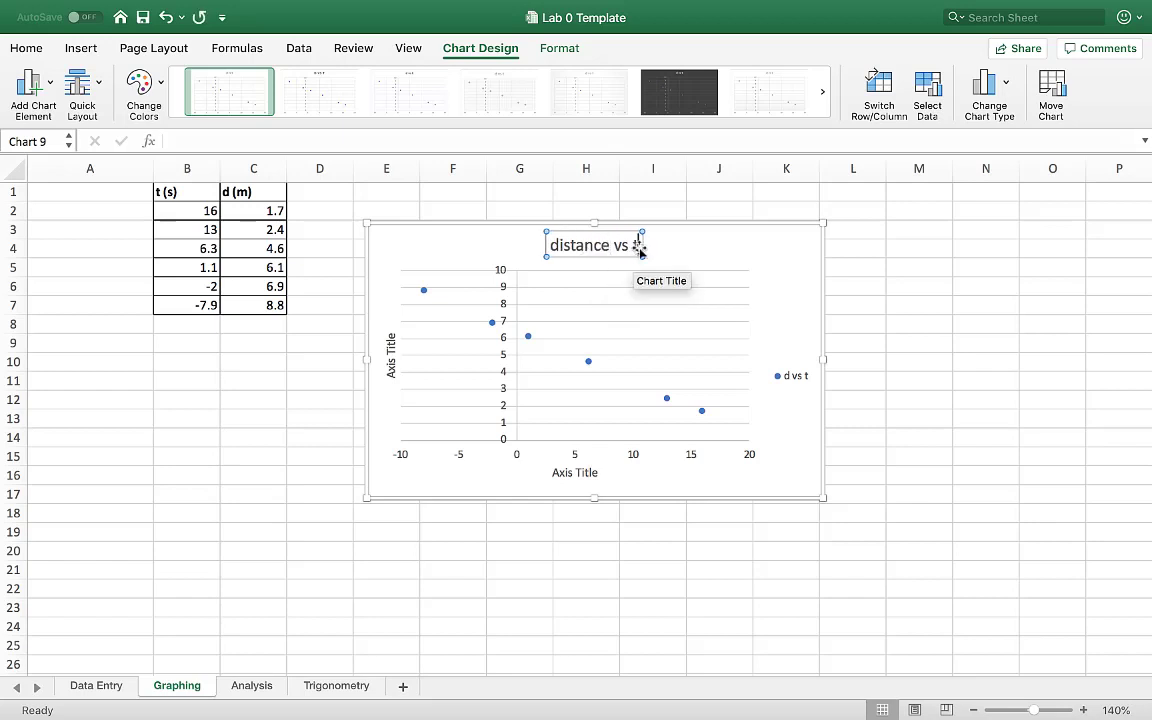
pyautogui.click(640, 247)
pyautogui.write('ime')
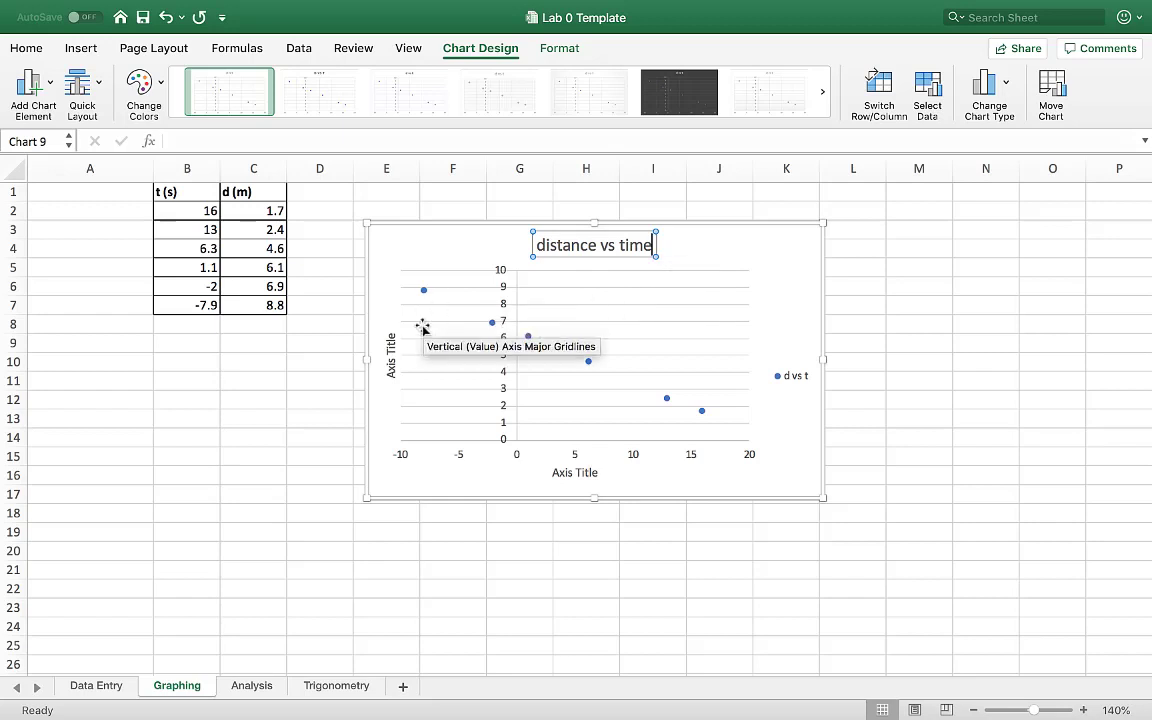
# Set the vertical axis title of the distance vs time chart to "distance (m)".
pyautogui.click(392, 338)
pyautogui.moveTo(390, 338); pyautogui.dragTo(392, 392)
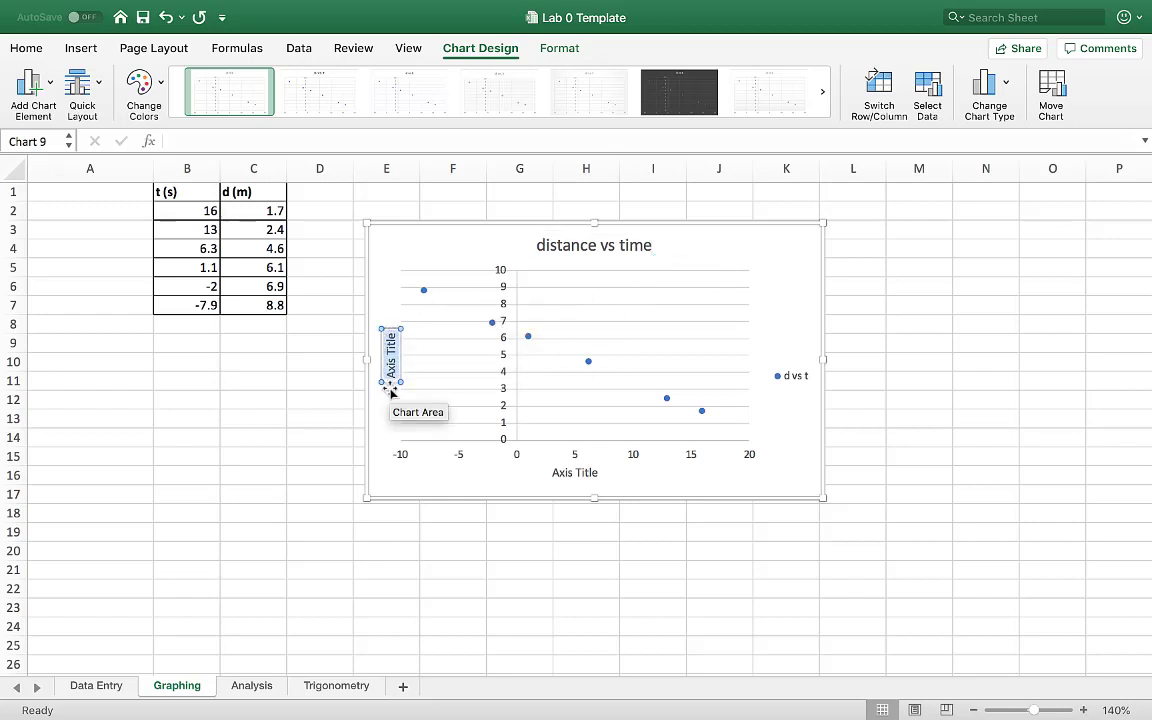
pyautogui.write('disatnce')
pyautogui.press('BackSpace')
pyautogui.press('BackSpace')
pyautogui.press('BackSpace')
pyautogui.press('BackSpace')
pyautogui.press('BackSpace')
pyautogui.press('BackSpace')
pyautogui.write('str')
pyautogui.press('BackSpace')
pyautogui.write('ance (m)')
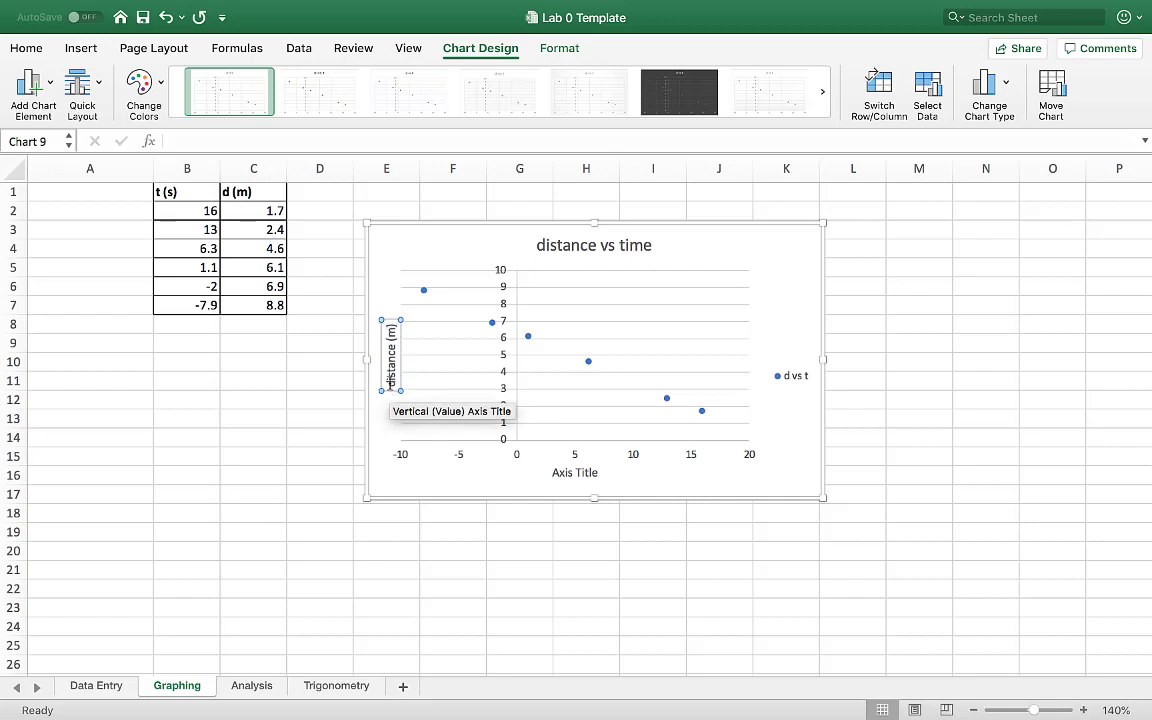
# Set the horizontal axis title of the distance vs time chart to "time (s)".
pyautogui.click(575, 476)
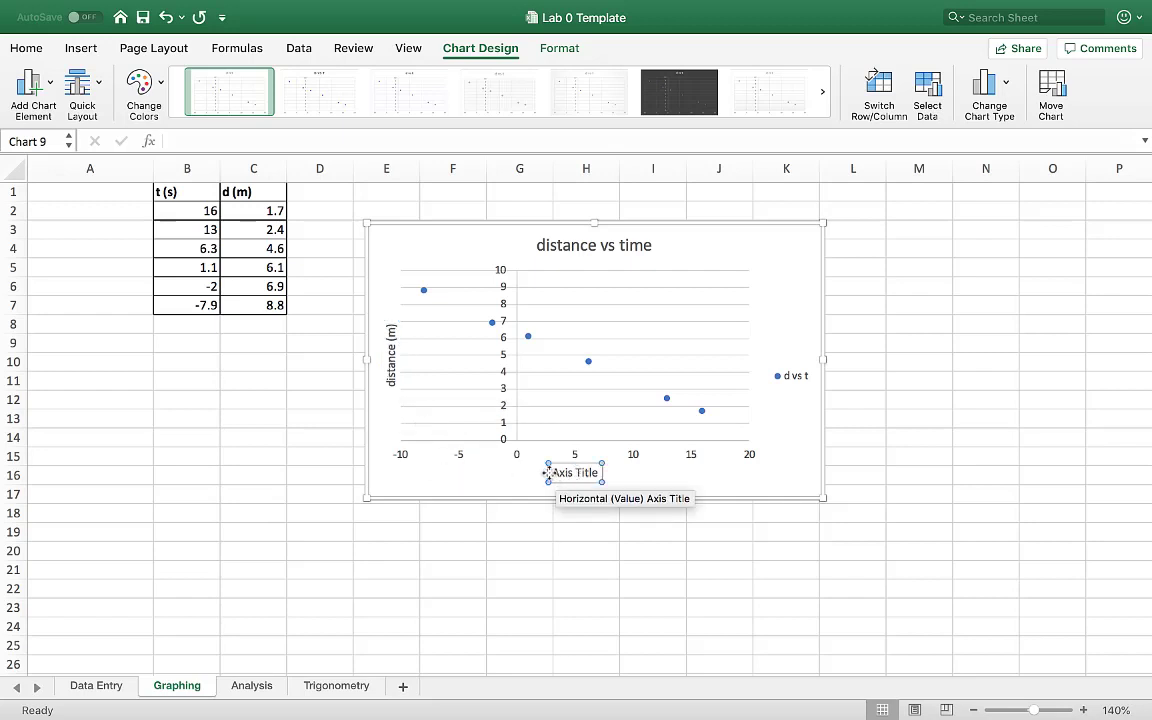
pyautogui.moveTo(553, 472); pyautogui.dragTo(605, 480)
pyautogui.write('time')
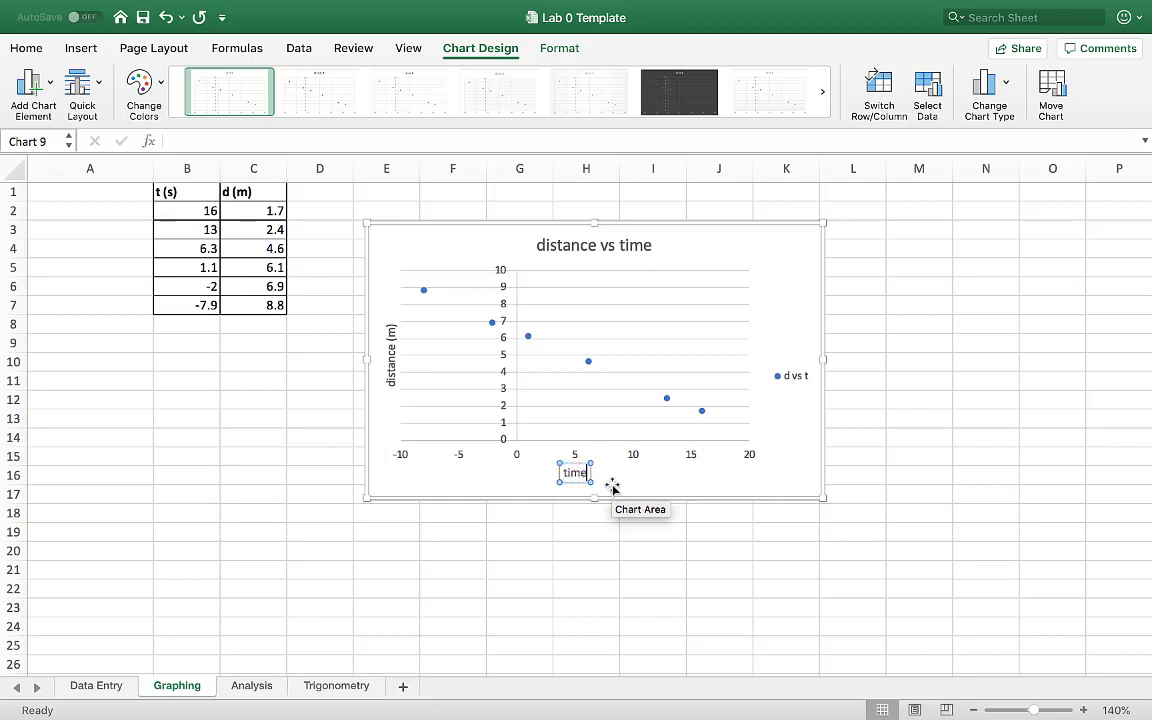
pyautogui.write(' (s)')
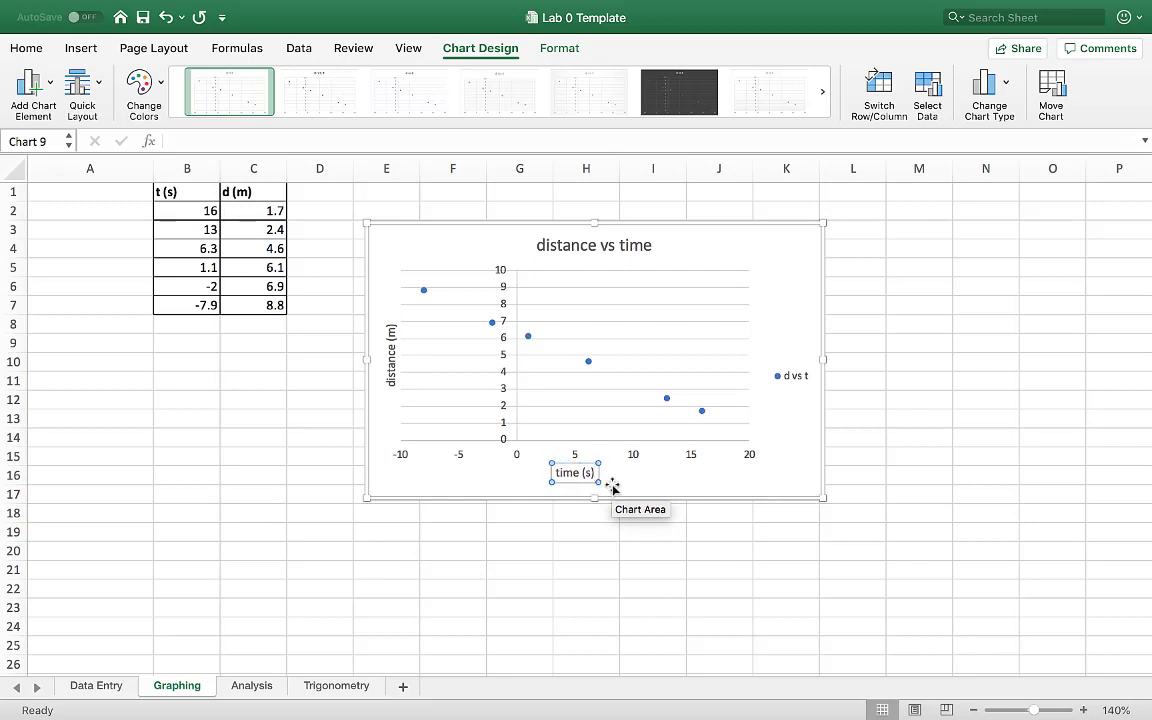
# Delete the legend from the distance vs time chart and move the chart up to row 1 beside the data table.
pyautogui.click(788, 378)
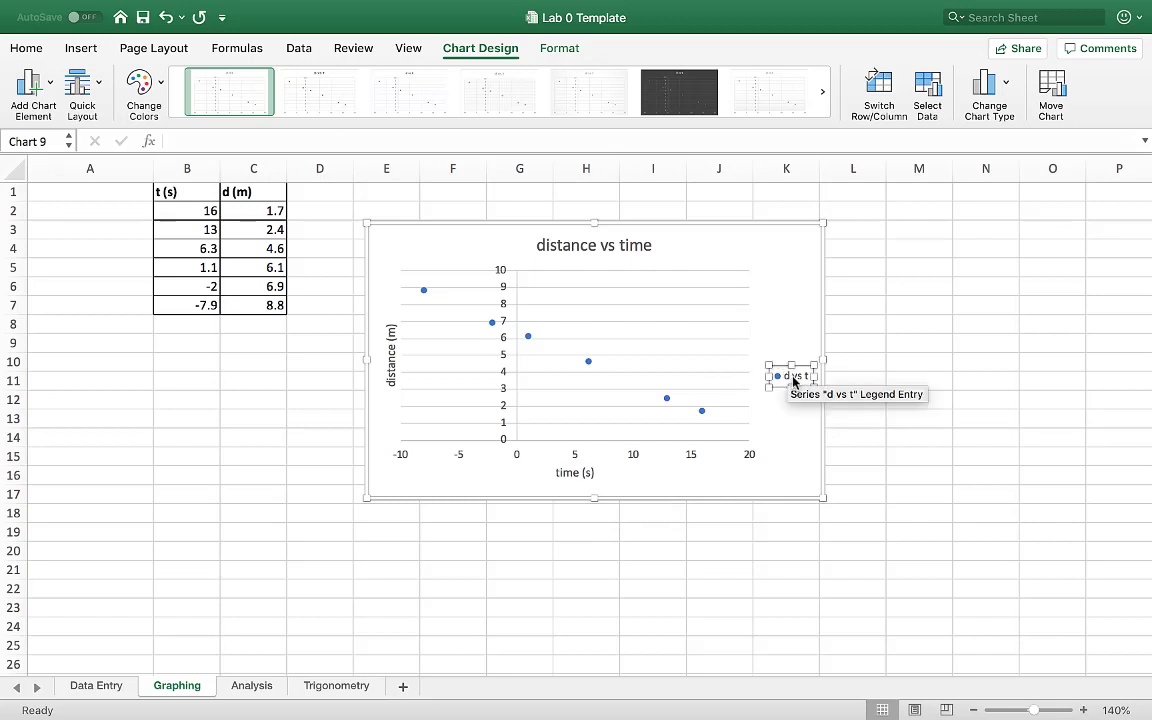
pyautogui.press('Delete')
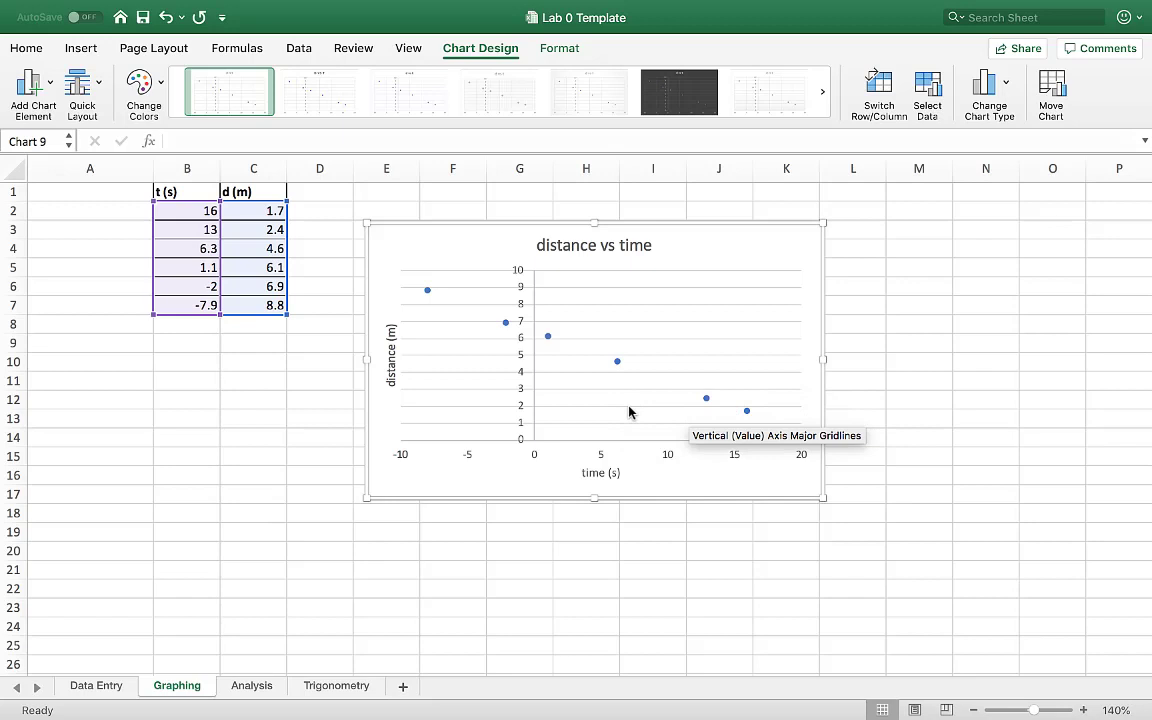
pyautogui.moveTo(615, 370)
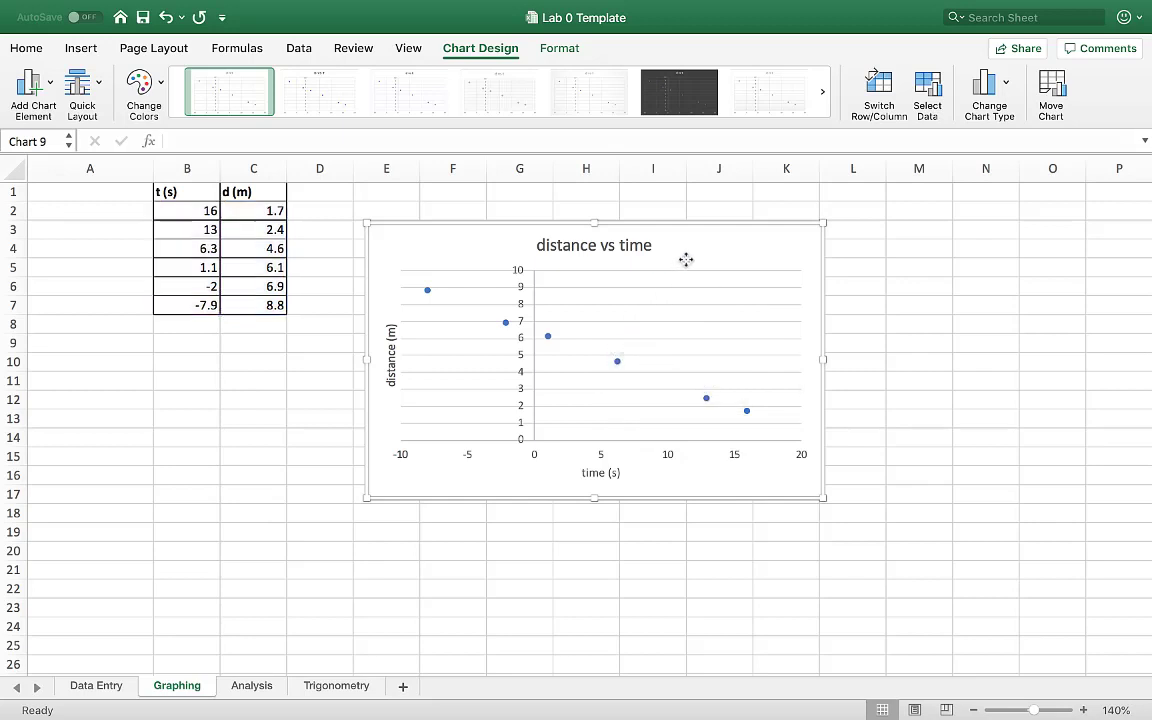
pyautogui.moveTo(687, 260); pyautogui.dragTo(636, 229)
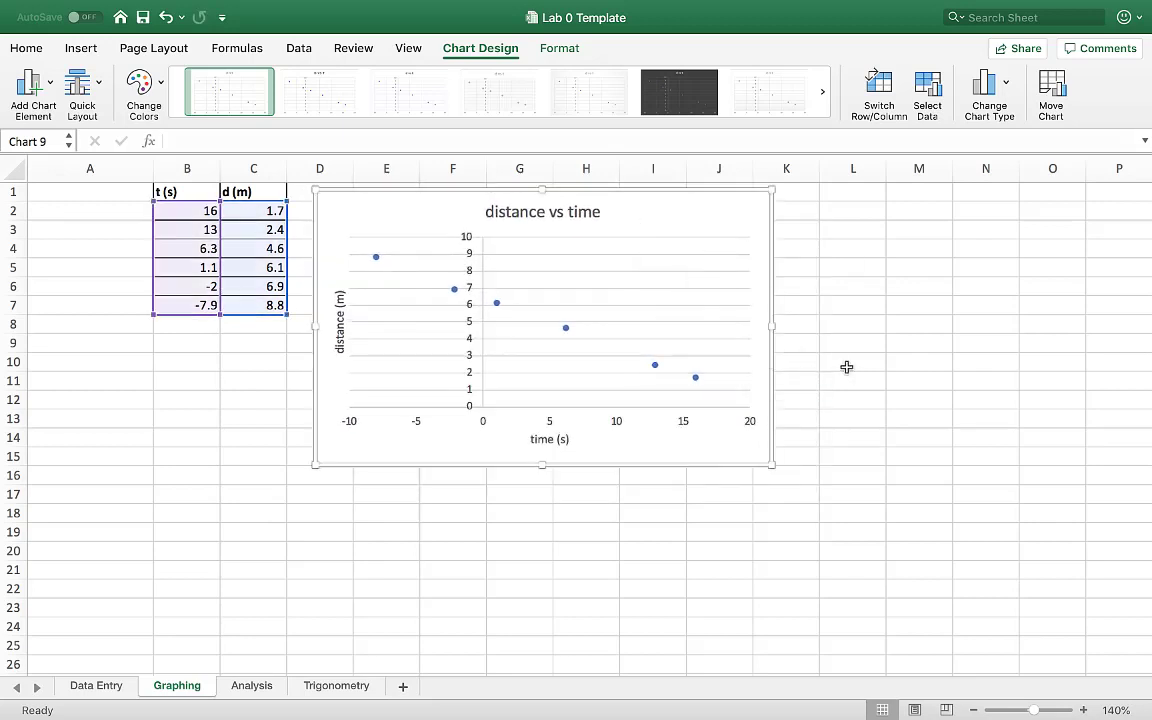
# Insert a second empty markers-only scatter chart with blank cell L9 selected, and move it up slightly.
pyautogui.click(882, 343)
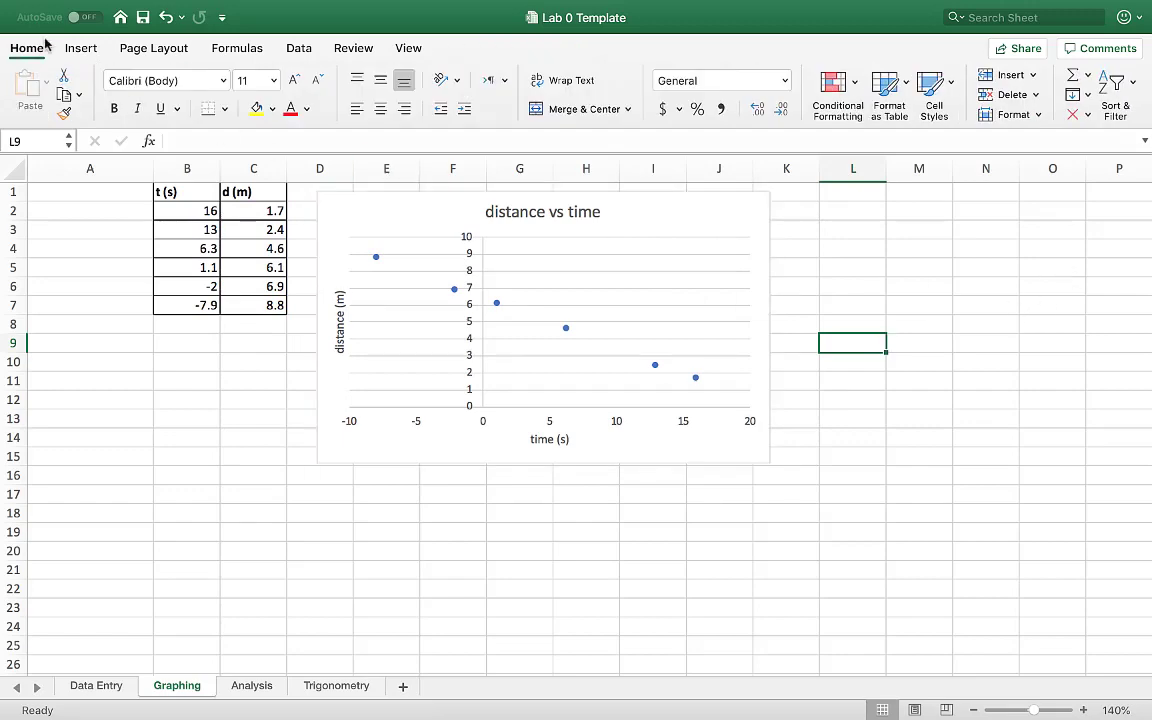
pyautogui.click(75, 47)
pyautogui.click(514, 107)
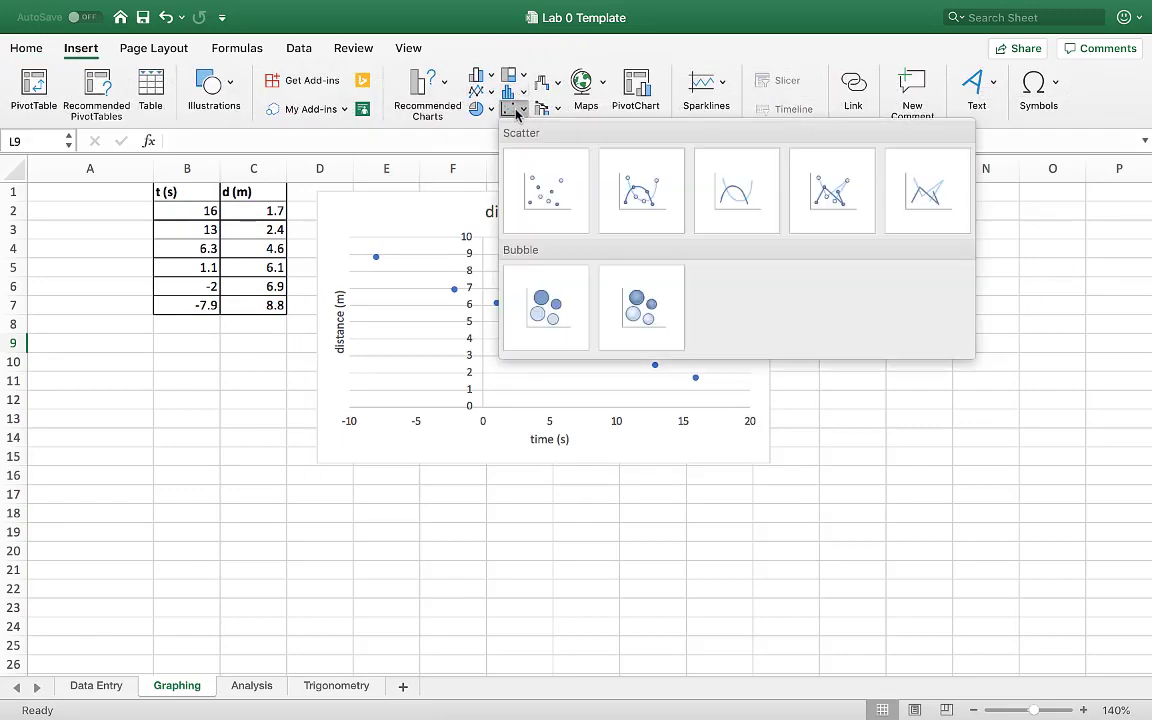
pyautogui.click(536, 184)
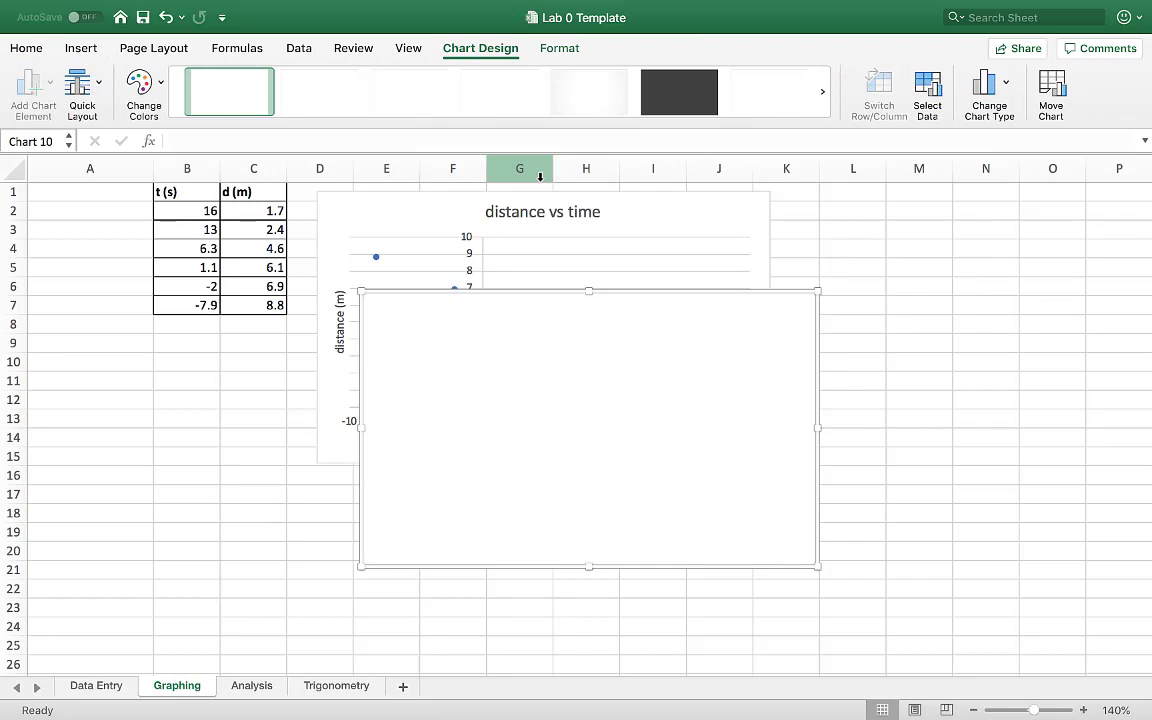
pyautogui.moveTo(578, 406)
pyautogui.mouseDown()
pyautogui.moveTo(630, 373)
pyautogui.moveTo(579, 403)
pyautogui.mouseUp()
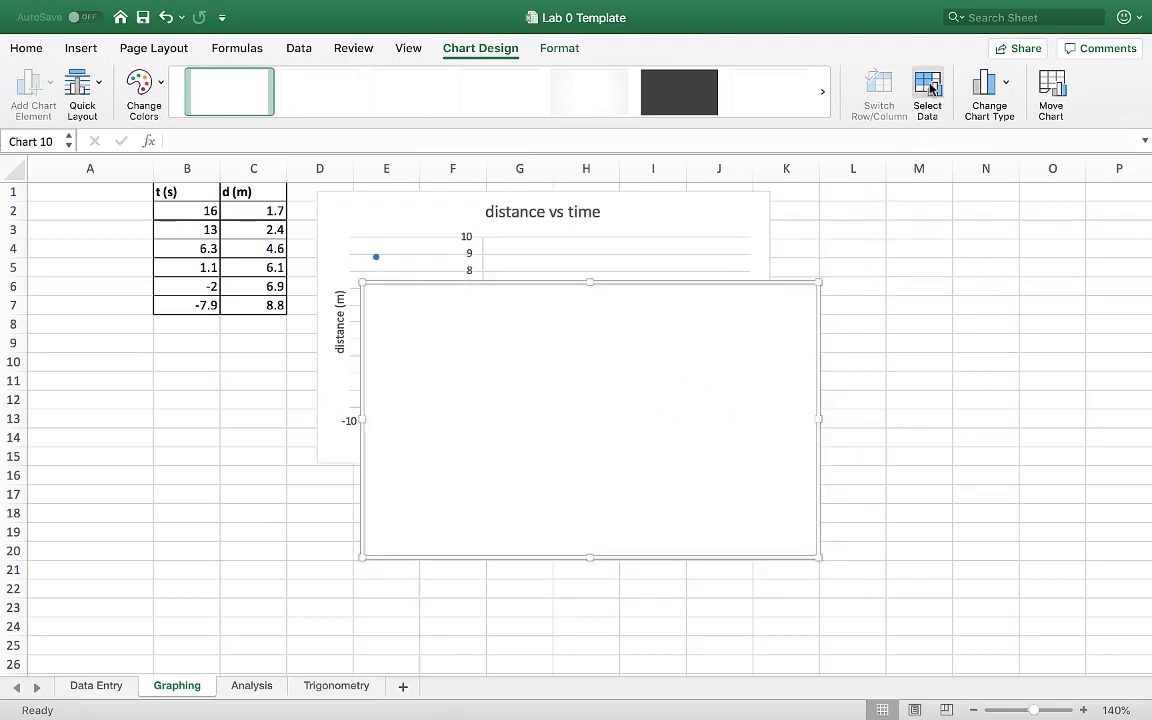
# Add a data series named "t vs d" to the new empty chart's data source.
pyautogui.click(928, 87)
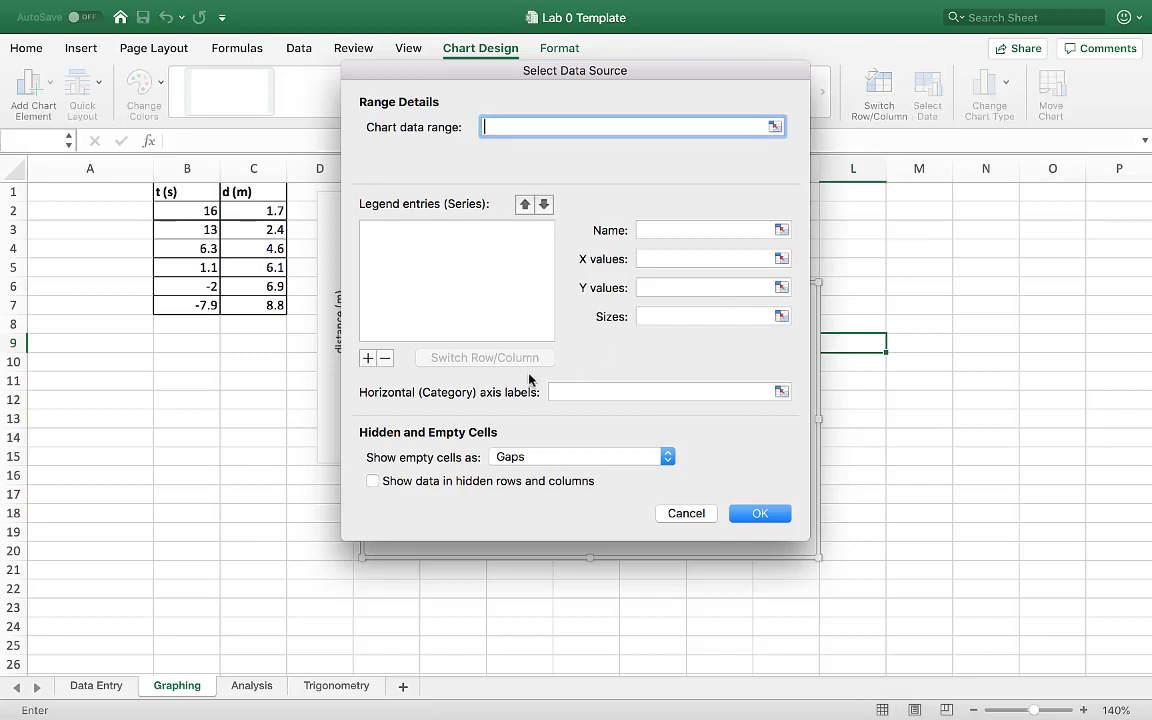
pyautogui.click(368, 358)
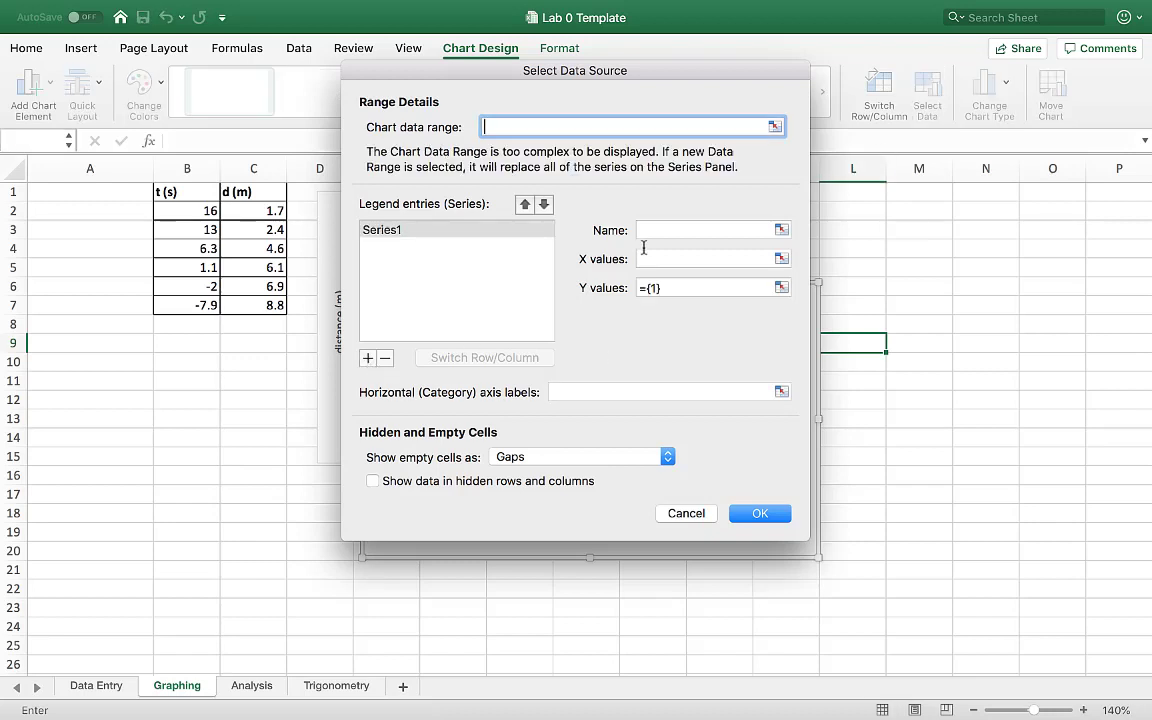
pyautogui.click(683, 231)
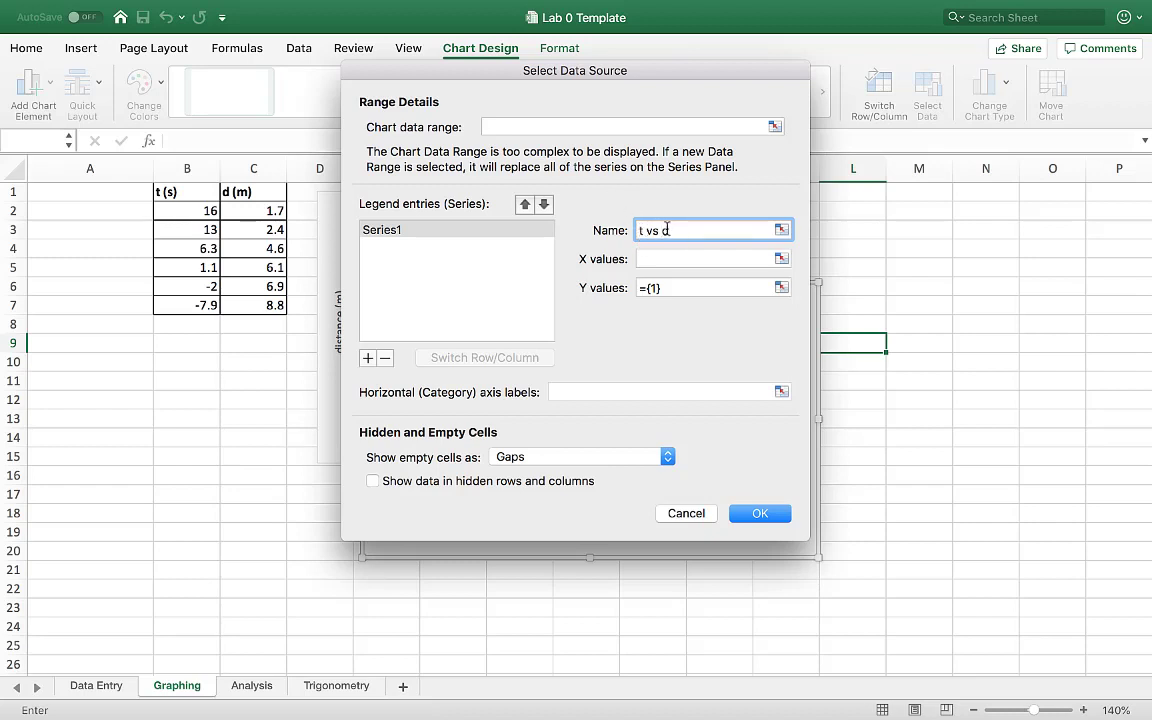
# Set the t vs d series' X values to C2:C7 and its Y values to B2:B7, and apply the data source.
pyautogui.click(651, 261)
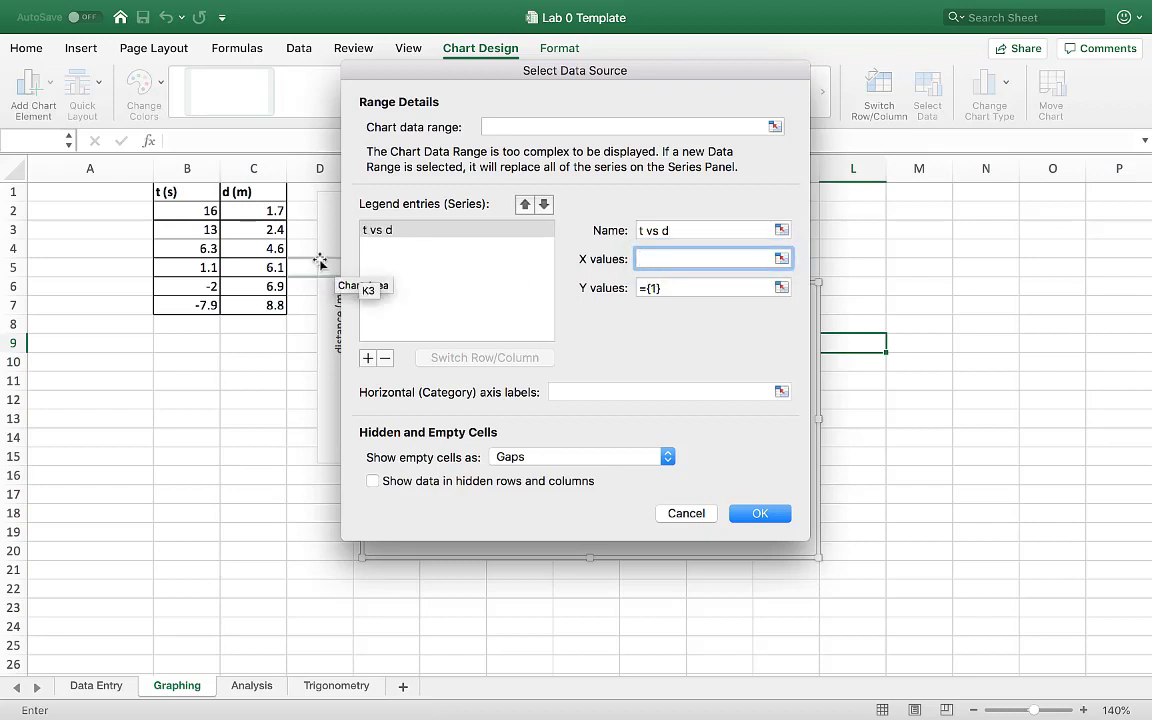
pyautogui.moveTo(238, 209); pyautogui.dragTo(262, 306)
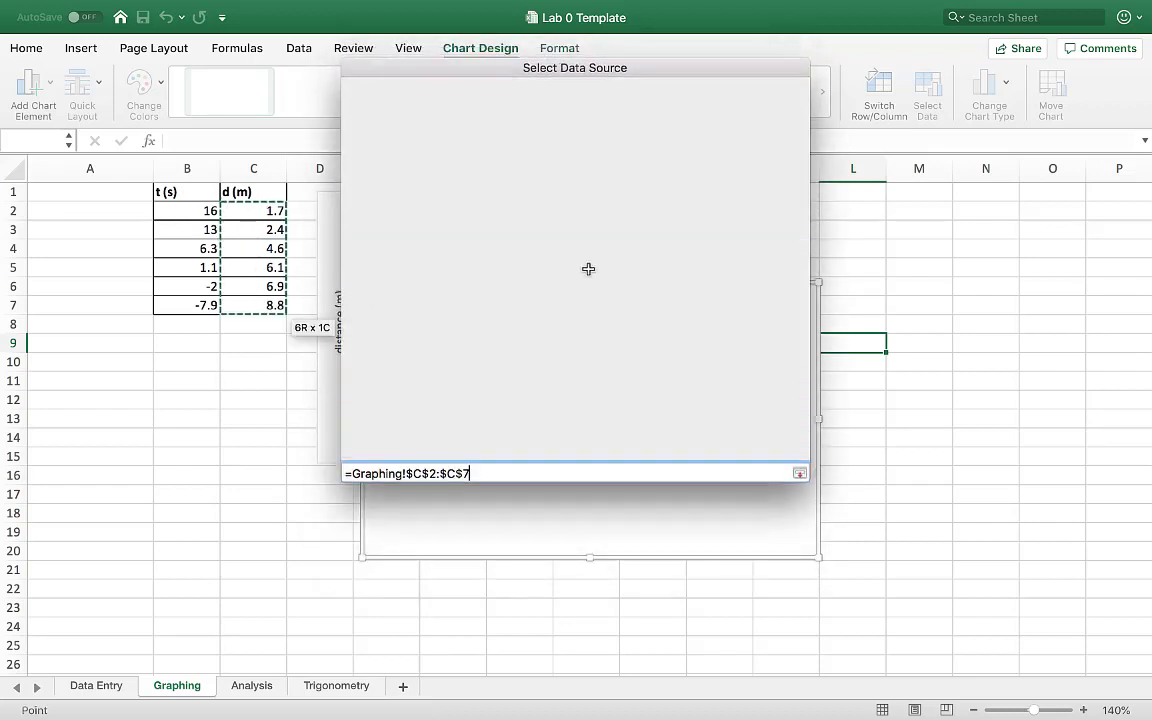
pyautogui.click(697, 291)
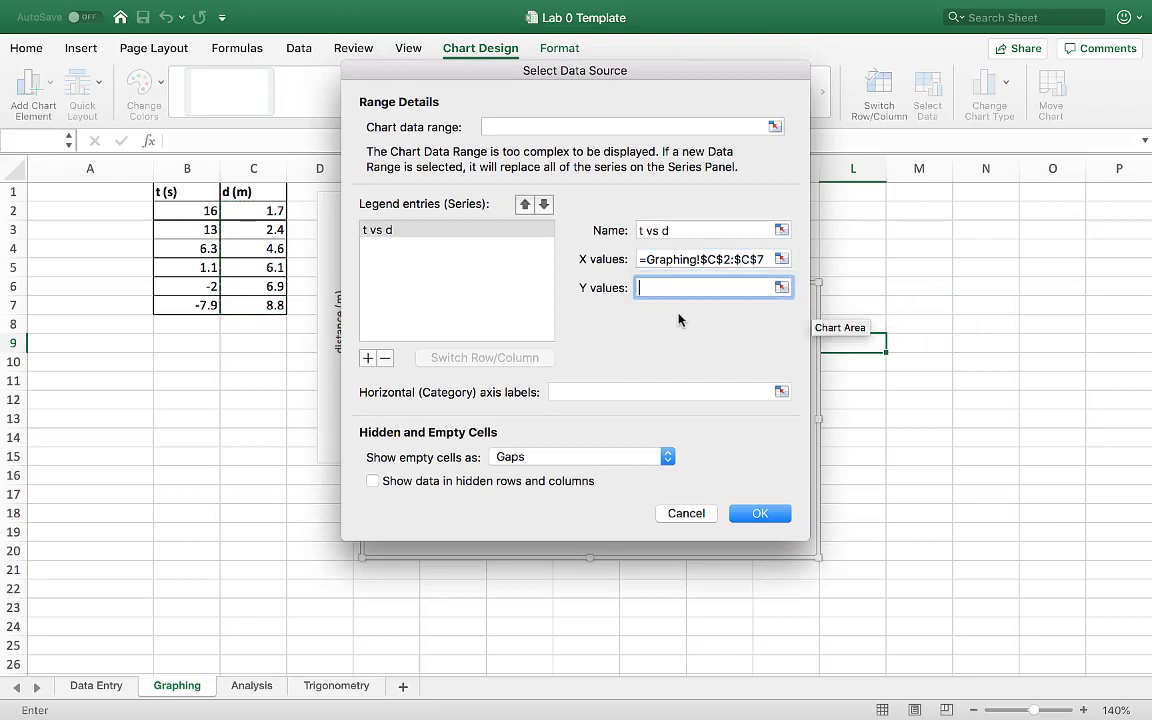
pyautogui.moveTo(185, 211); pyautogui.dragTo(192, 305)
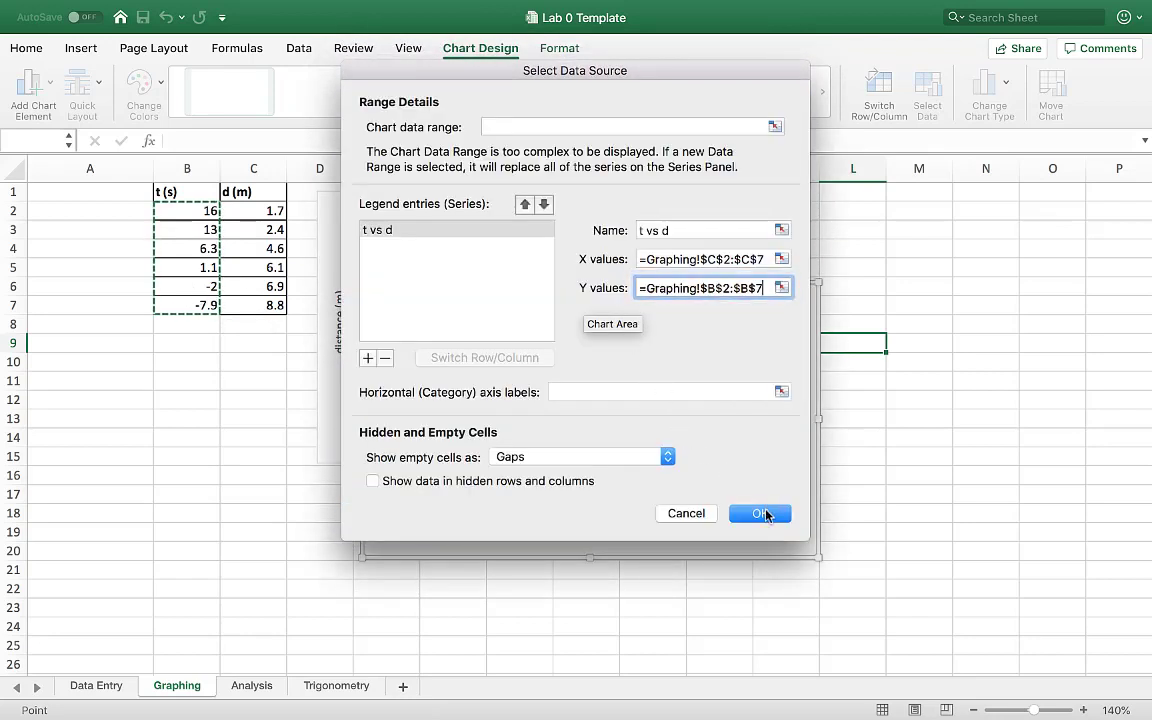
pyautogui.click(762, 514)
# Move the t vs d chart right to about column G and apply the first quick layout with axis titles and a legend.
pyautogui.moveTo(674, 303); pyautogui.dragTo(845, 298)
pyautogui.click(90, 96)
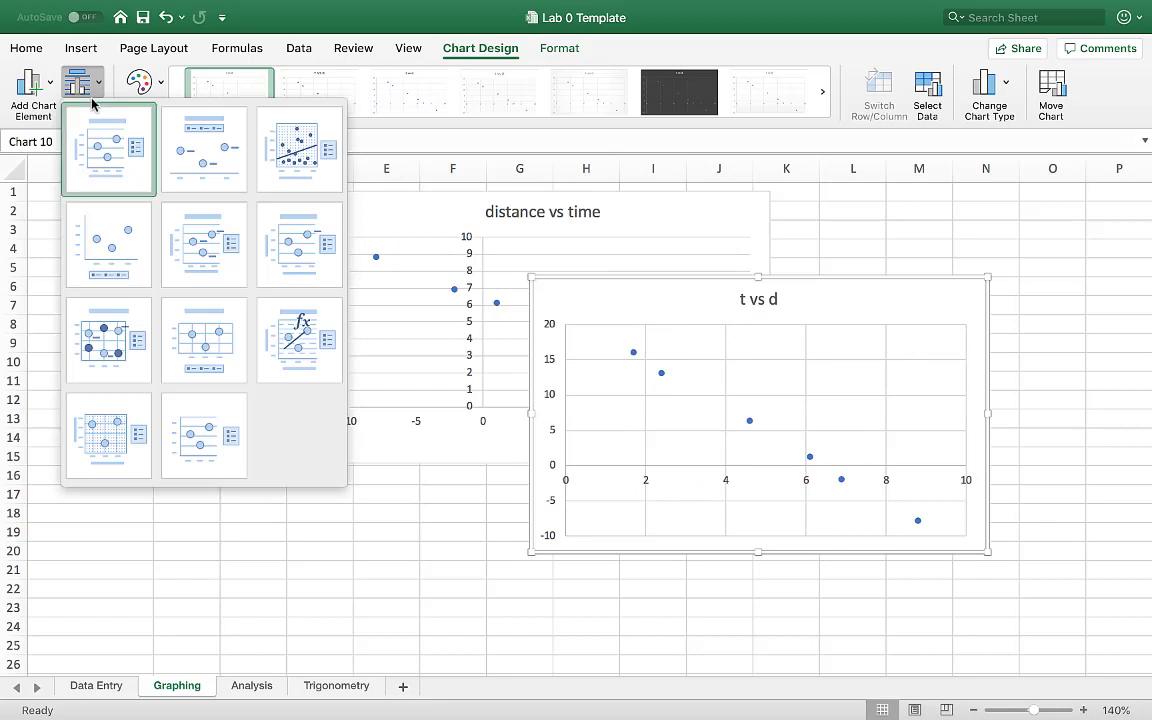
pyautogui.click(100, 135)
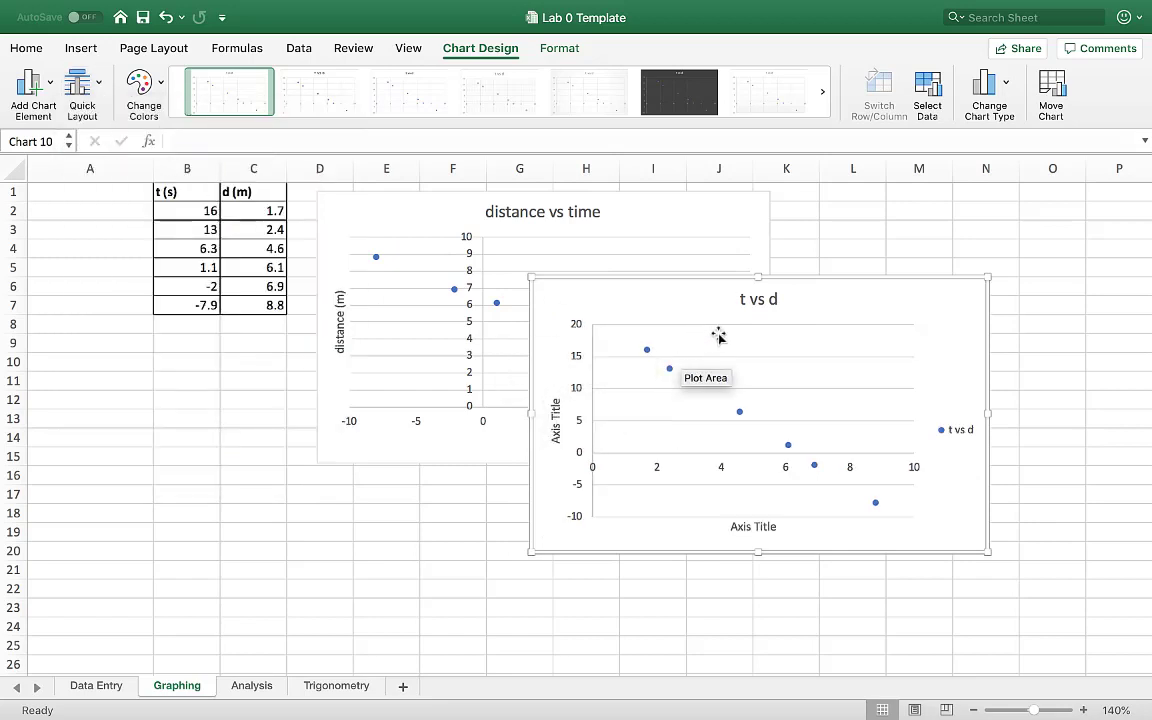
# Change the second chart's title to "time vs distance".
pyautogui.click(743, 300)
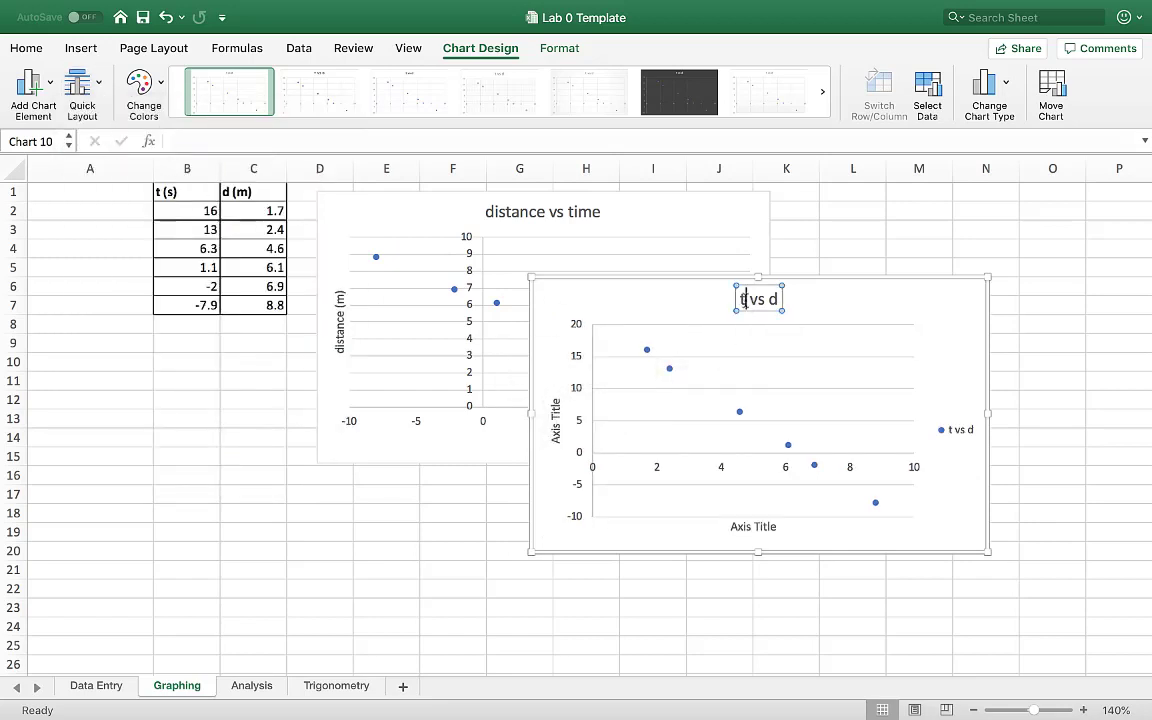
pyautogui.click(743, 300)
pyautogui.write('ime vs d')
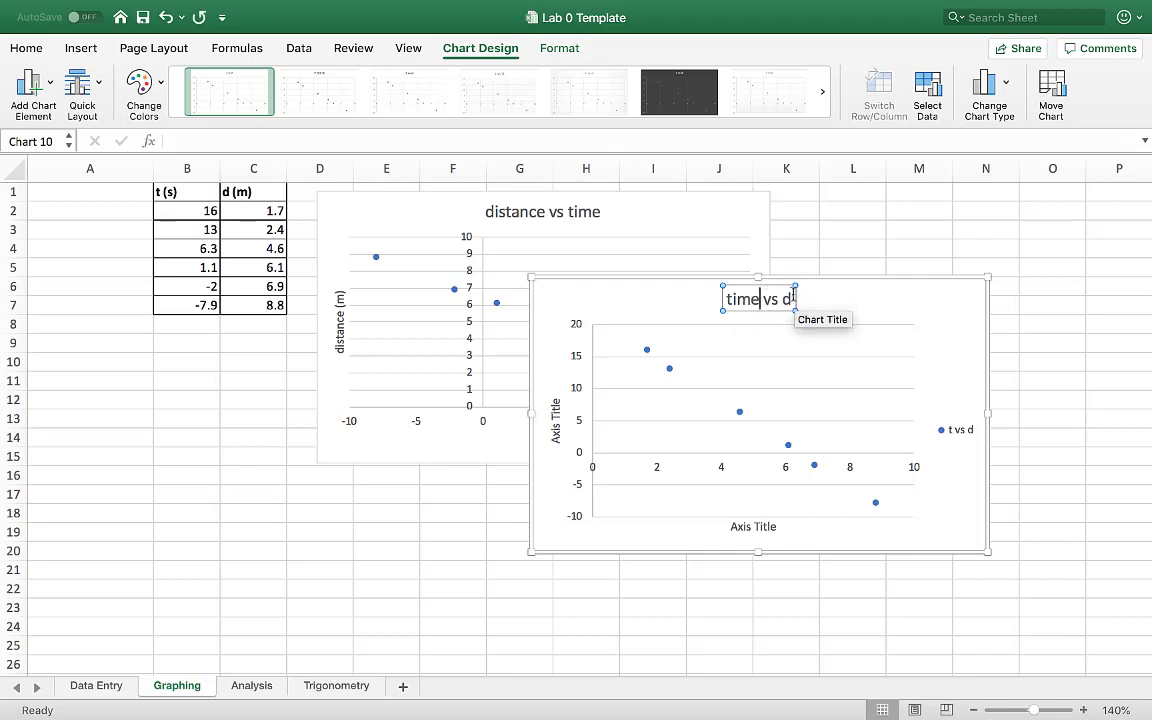
pyautogui.write('istance')
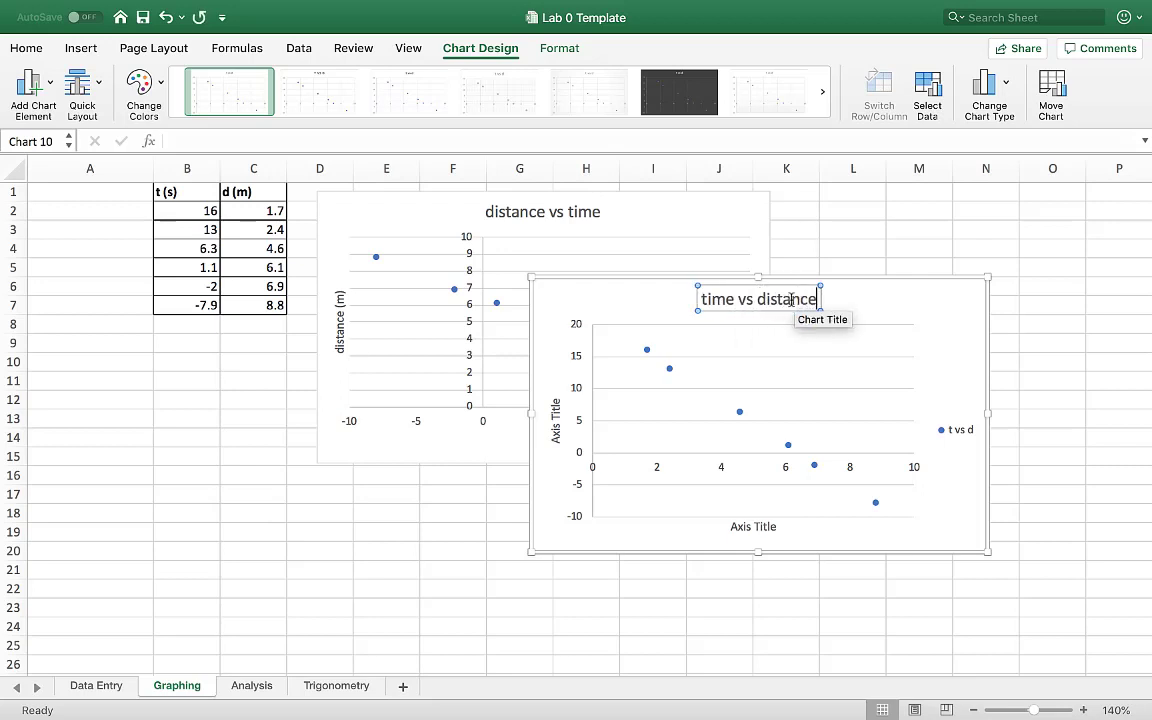
# Title the time vs distance chart's vertical axis "time (s)" and its horizontal axis "distance (m)".
pyautogui.click(556, 415)
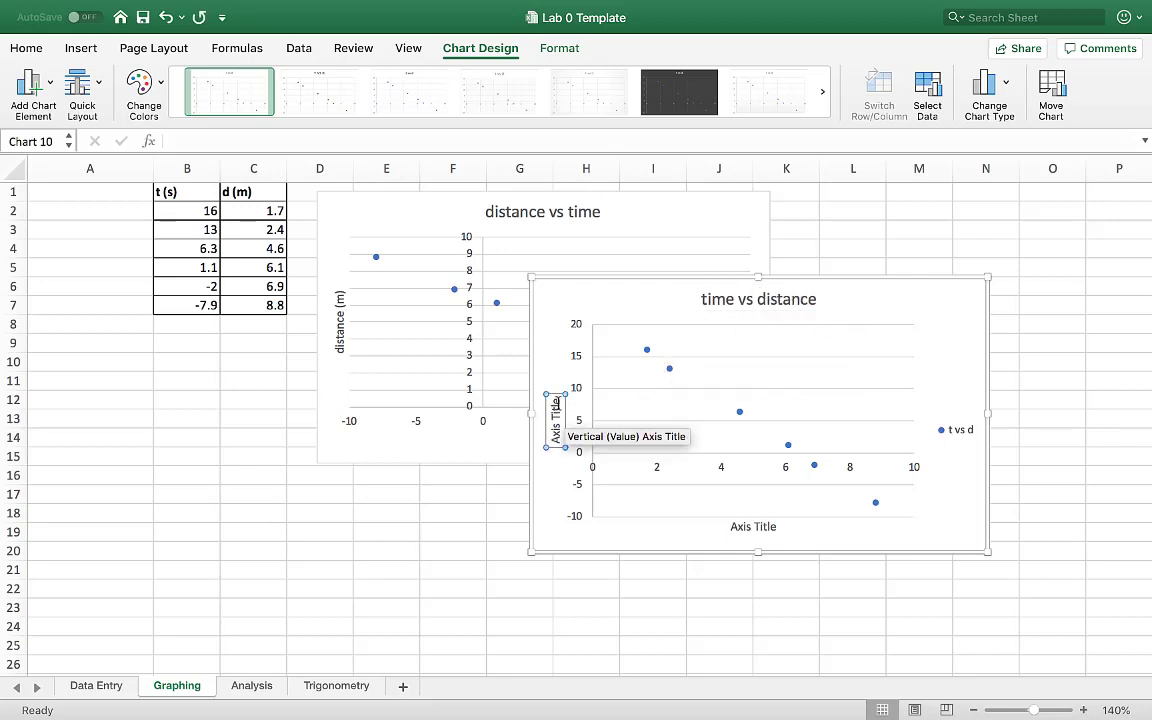
pyautogui.moveTo(559, 400); pyautogui.dragTo(557, 449)
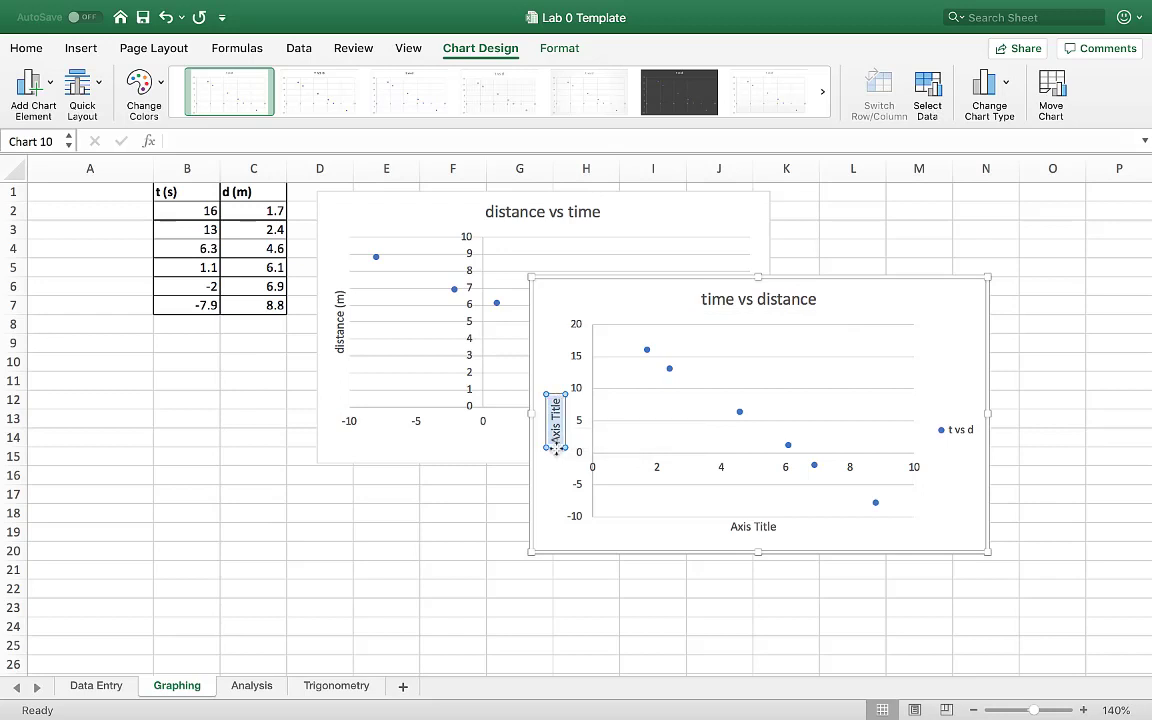
pyautogui.write('time (s)')
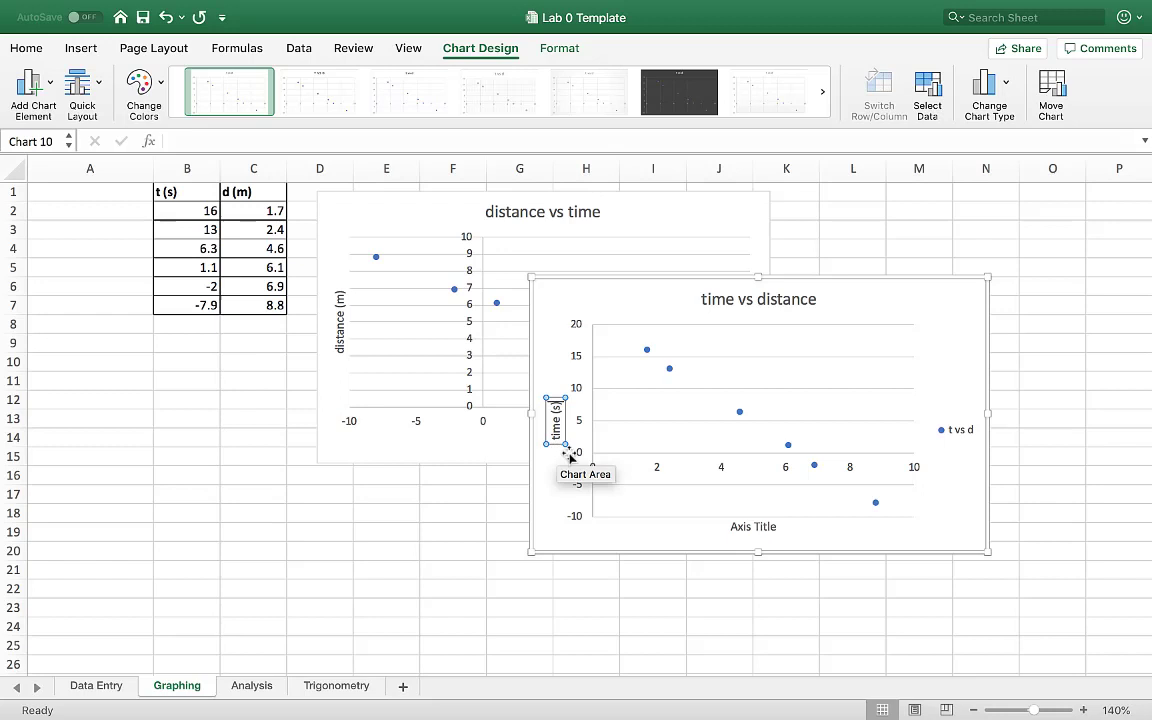
pyautogui.click(740, 527)
pyautogui.tripleClick(740, 527)
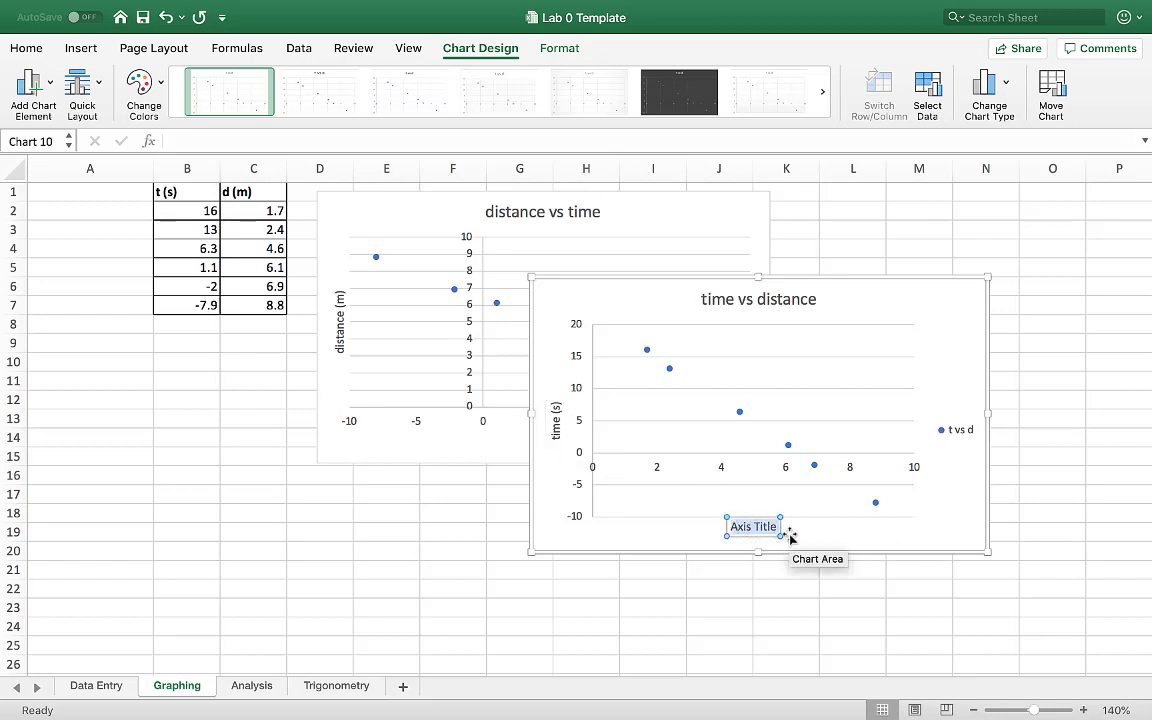
pyautogui.write('distance (m)')
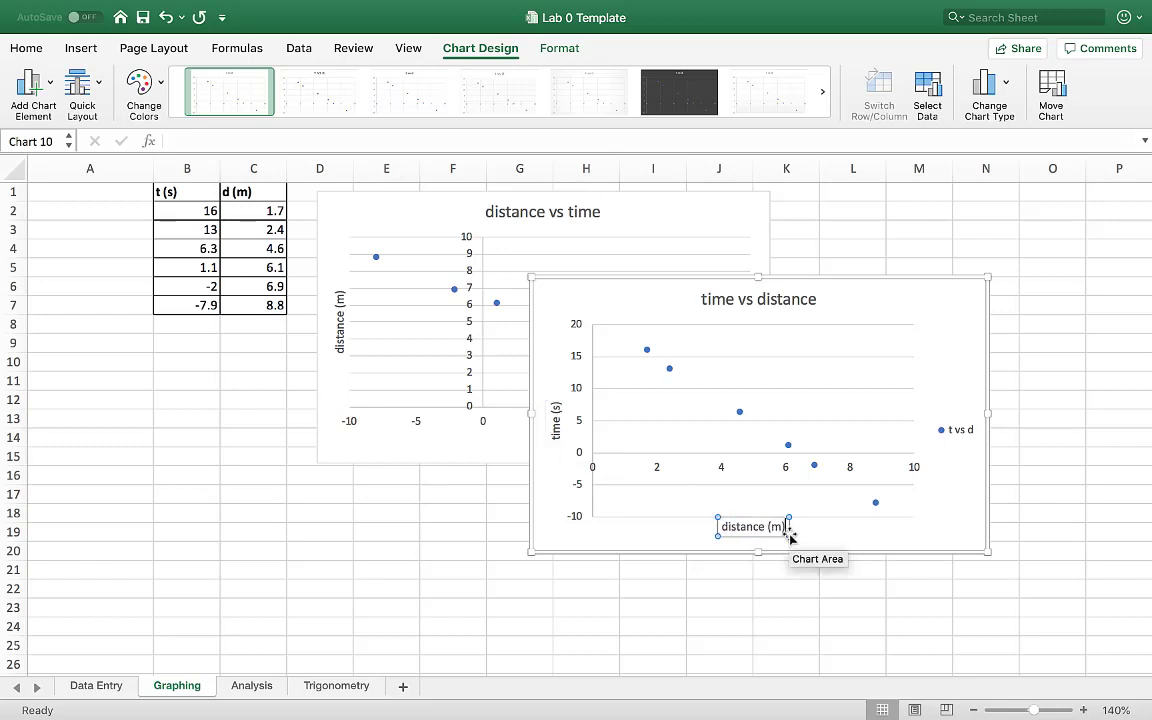
# Delete the time vs distance chart's legend and arrange both charts side by side below the data table.
pyautogui.click(957, 433)
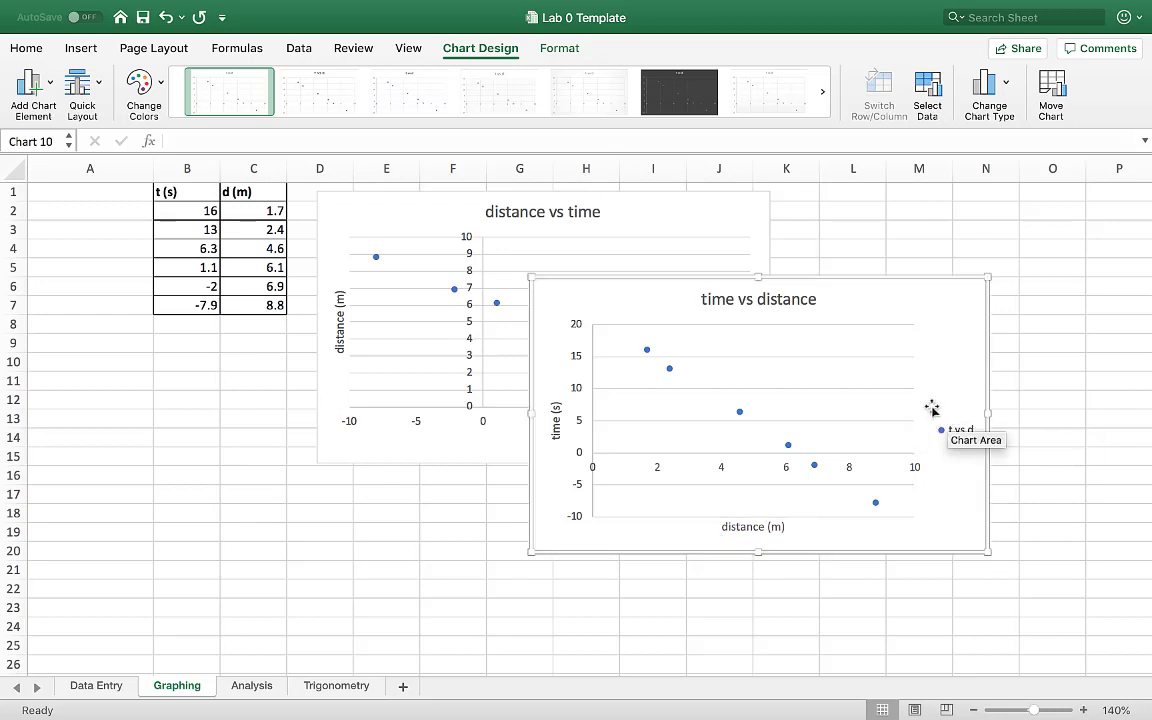
pyautogui.press('Delete')
pyautogui.moveTo(417, 211); pyautogui.dragTo(164, 347)
pyautogui.moveTo(653, 301); pyautogui.dragTo(728, 366)
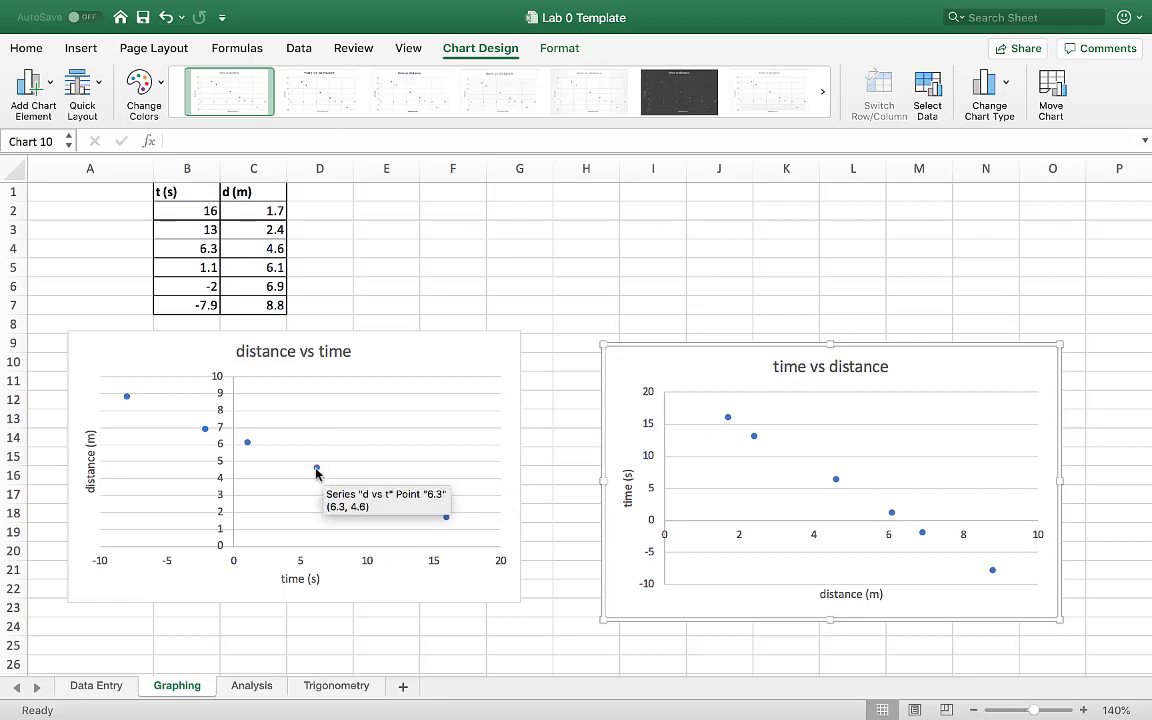
# Add a linear trendline with its equation displayed to the distance vs time chart, and place the equation above the line.
pyautogui.rightClick(248, 449)
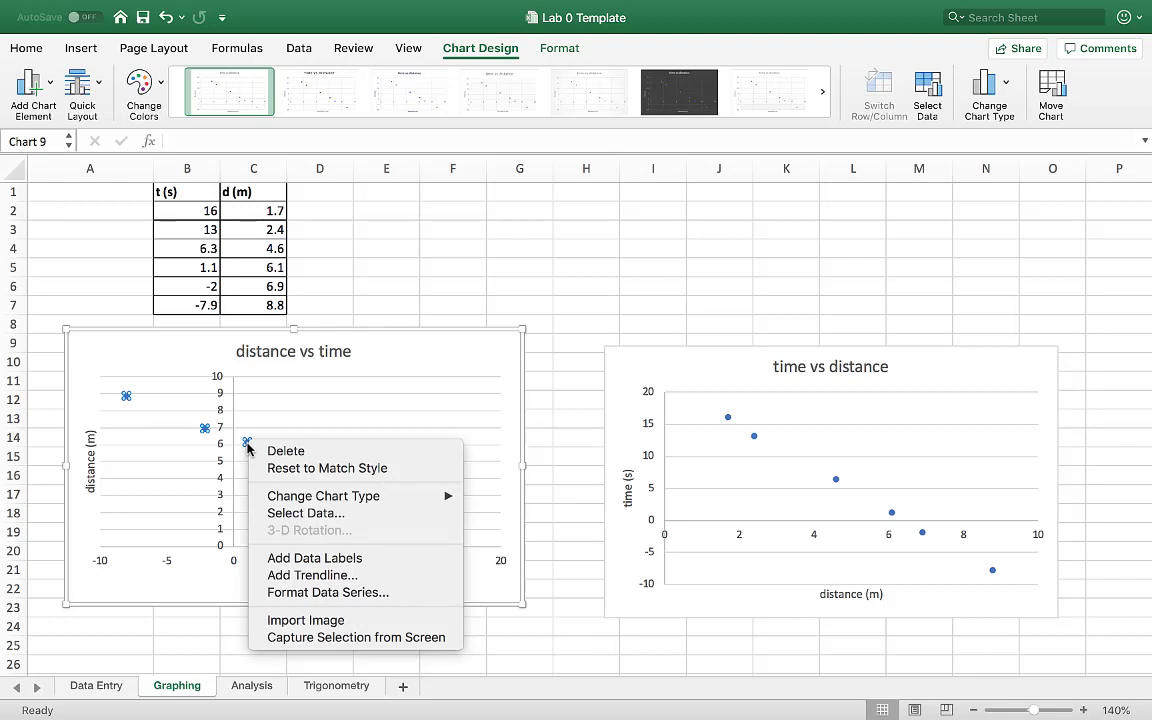
pyautogui.click(351, 577)
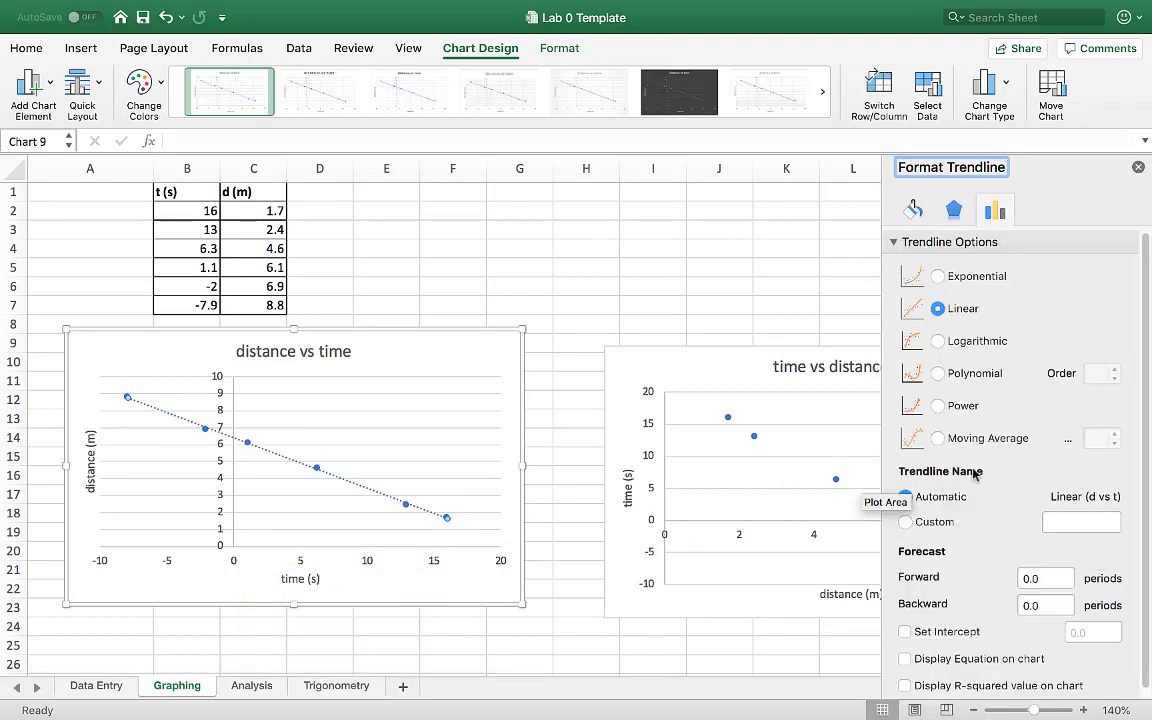
pyautogui.click(905, 659)
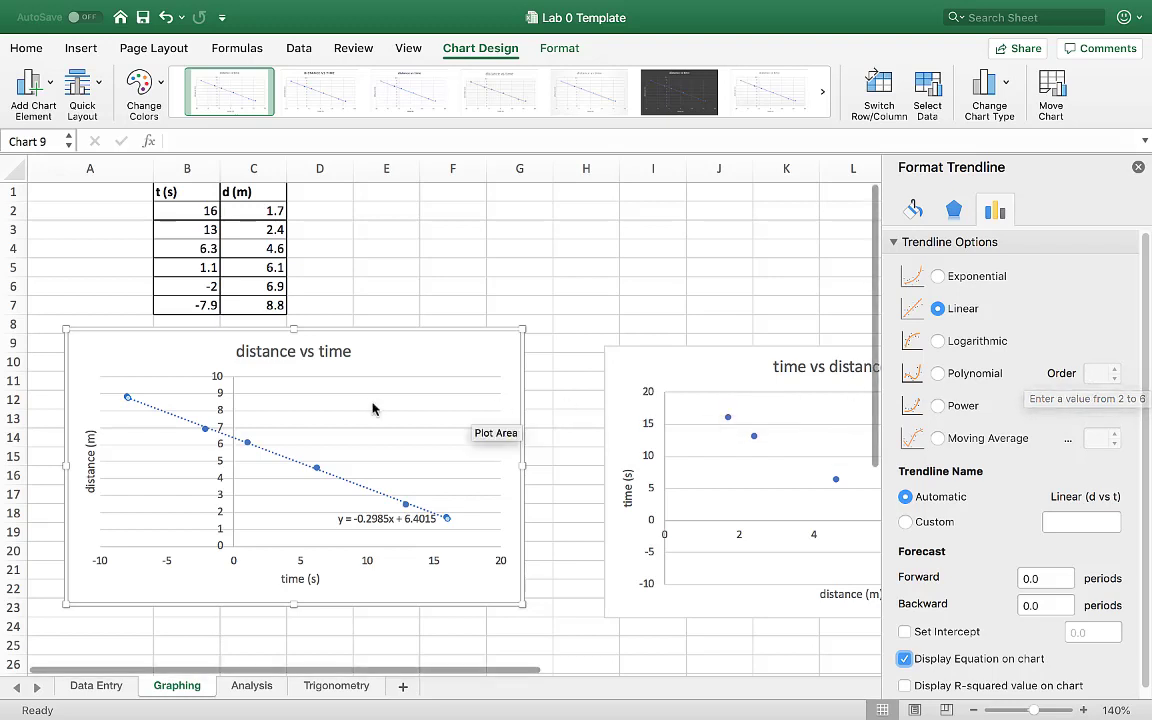
pyautogui.click(1139, 168)
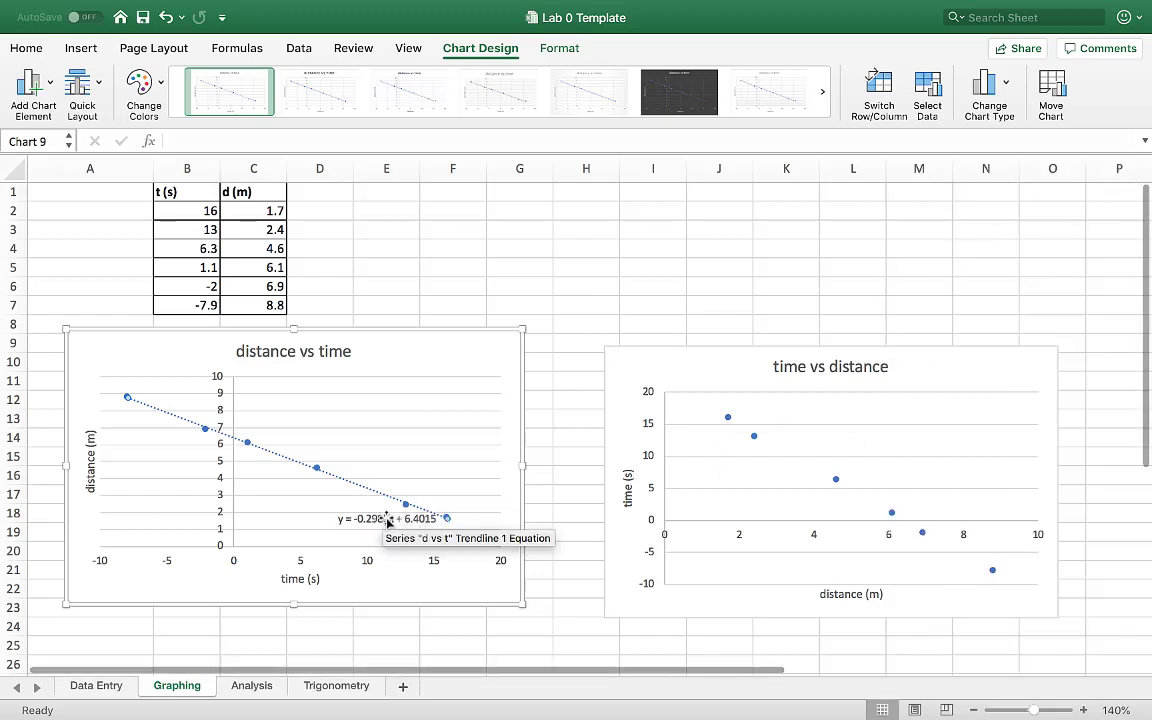
pyautogui.moveTo(383, 528); pyautogui.dragTo(372, 480)
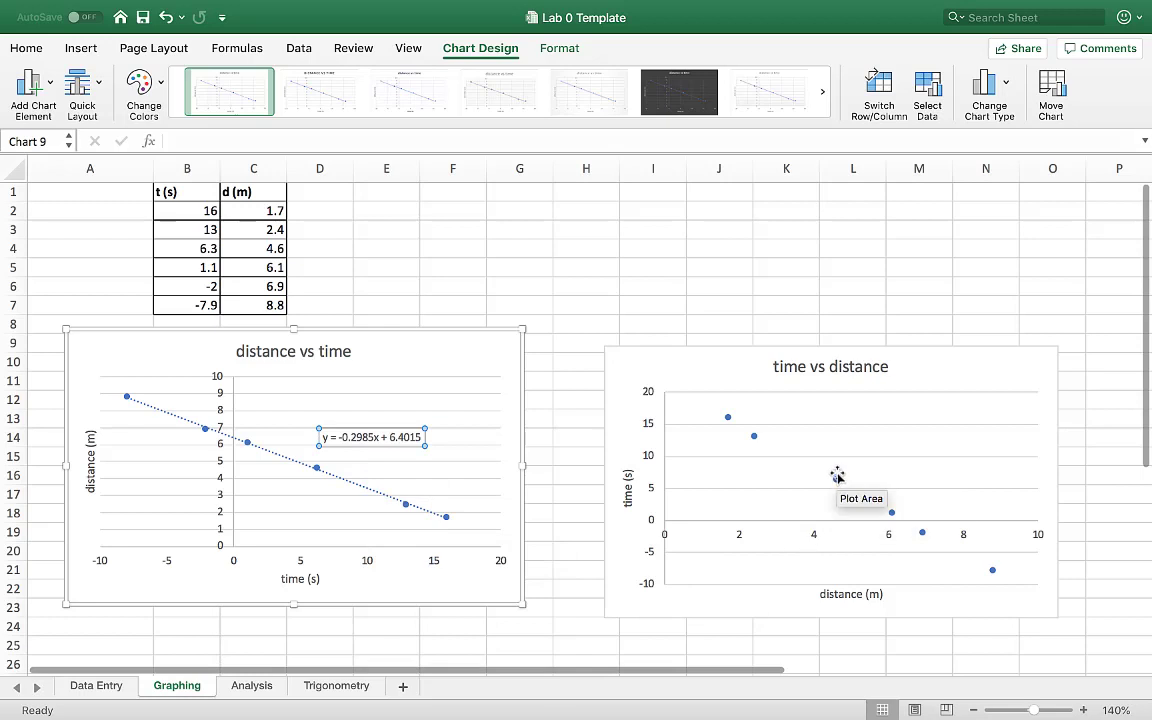
# Add a linear trendline with its equation displayed to the time vs distance chart, and place the equation above the line.
pyautogui.moveTo(836, 482)
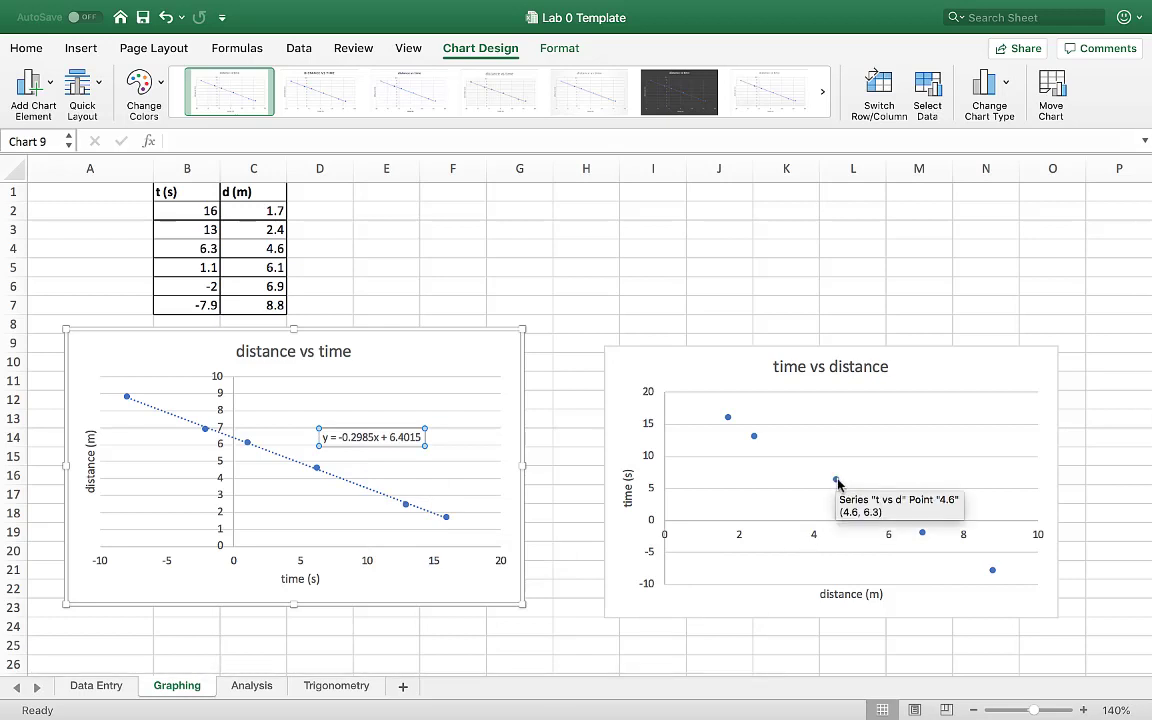
pyautogui.rightClick(837, 483)
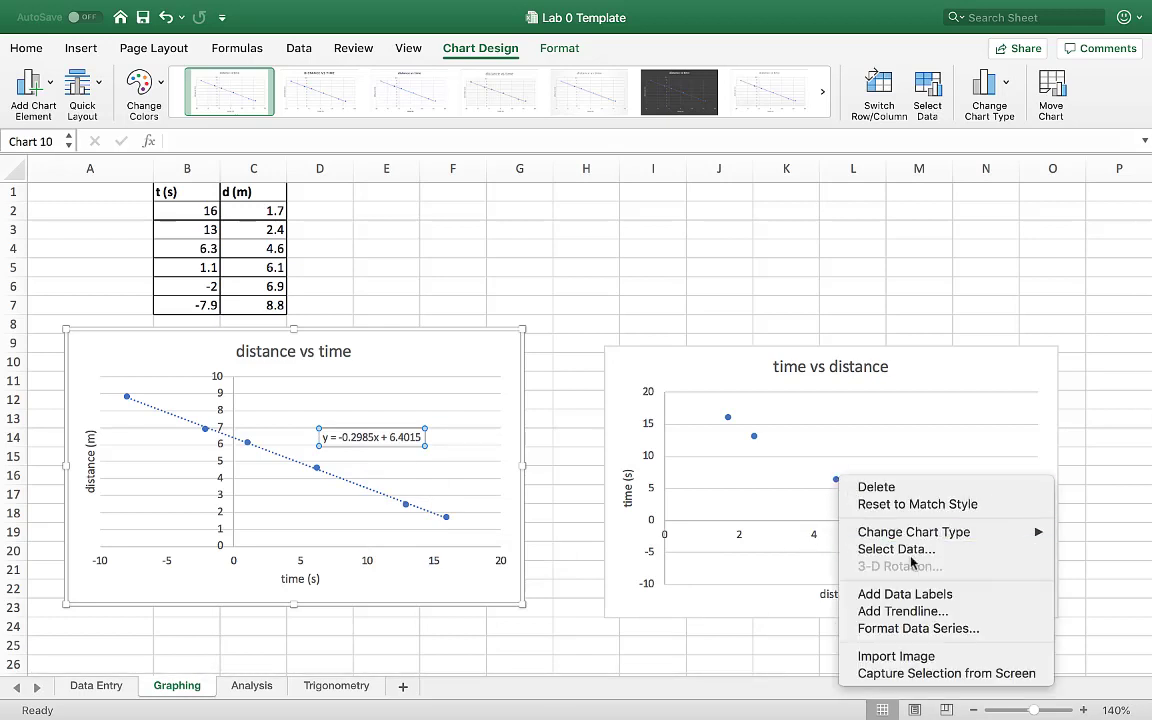
pyautogui.click(930, 612)
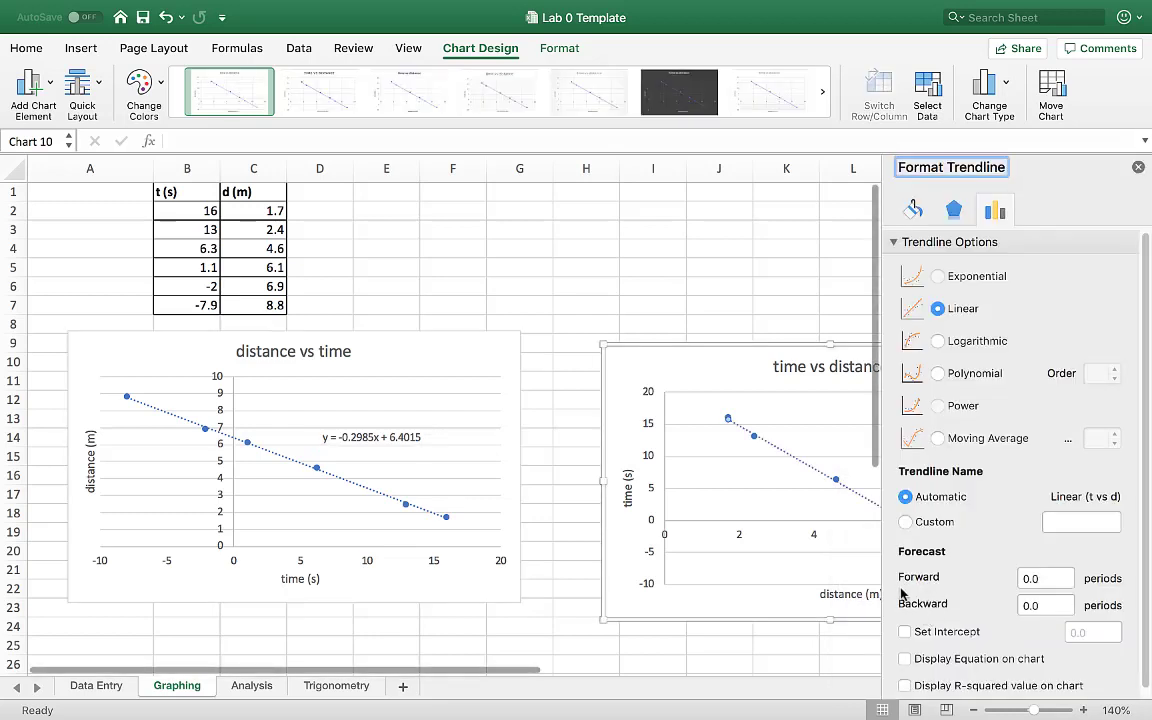
pyautogui.click(905, 658)
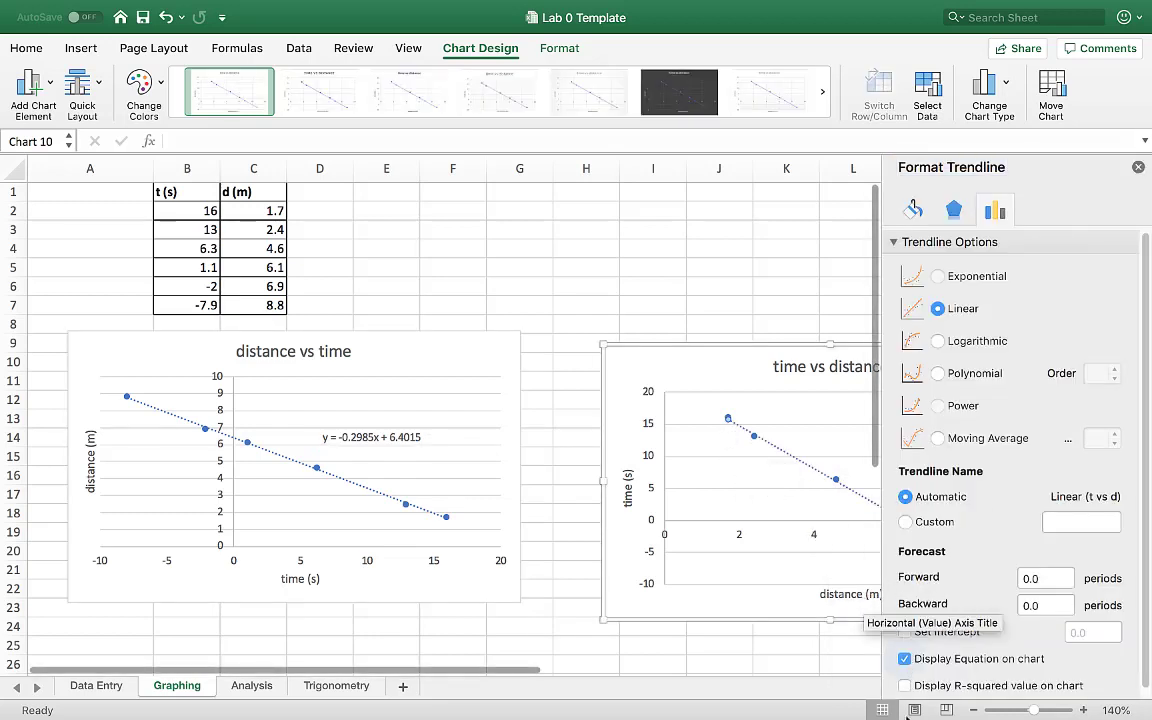
pyautogui.click(1138, 167)
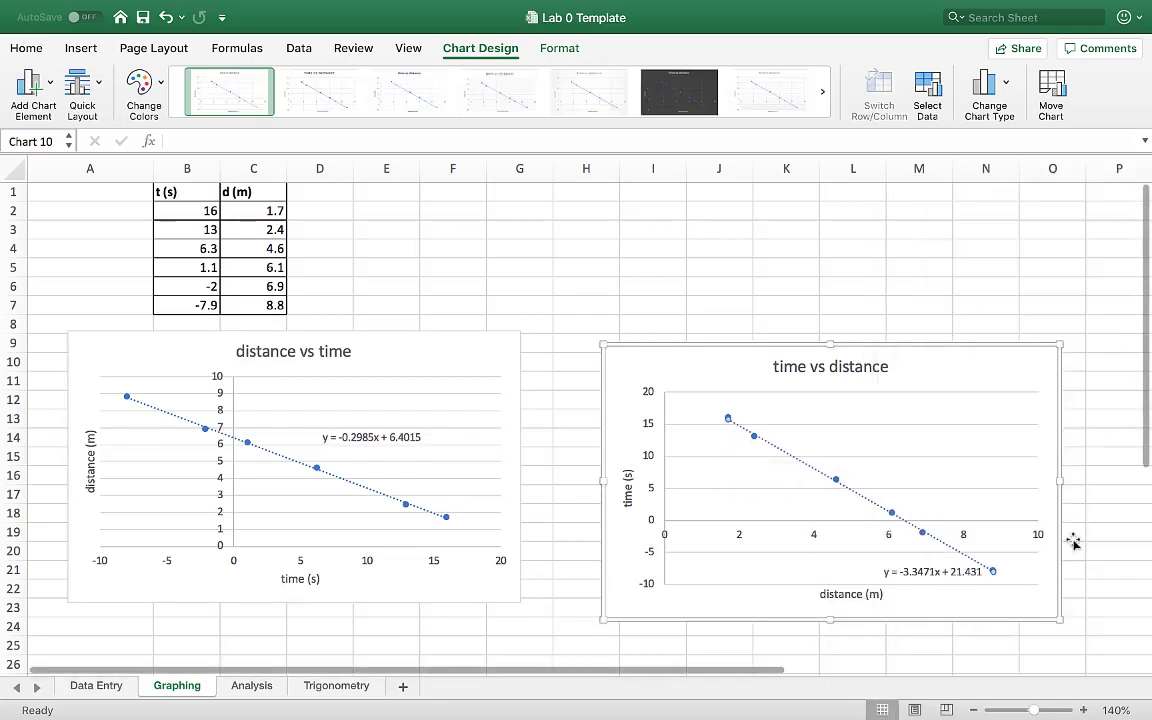
pyautogui.moveTo(926, 567); pyautogui.dragTo(924, 467)
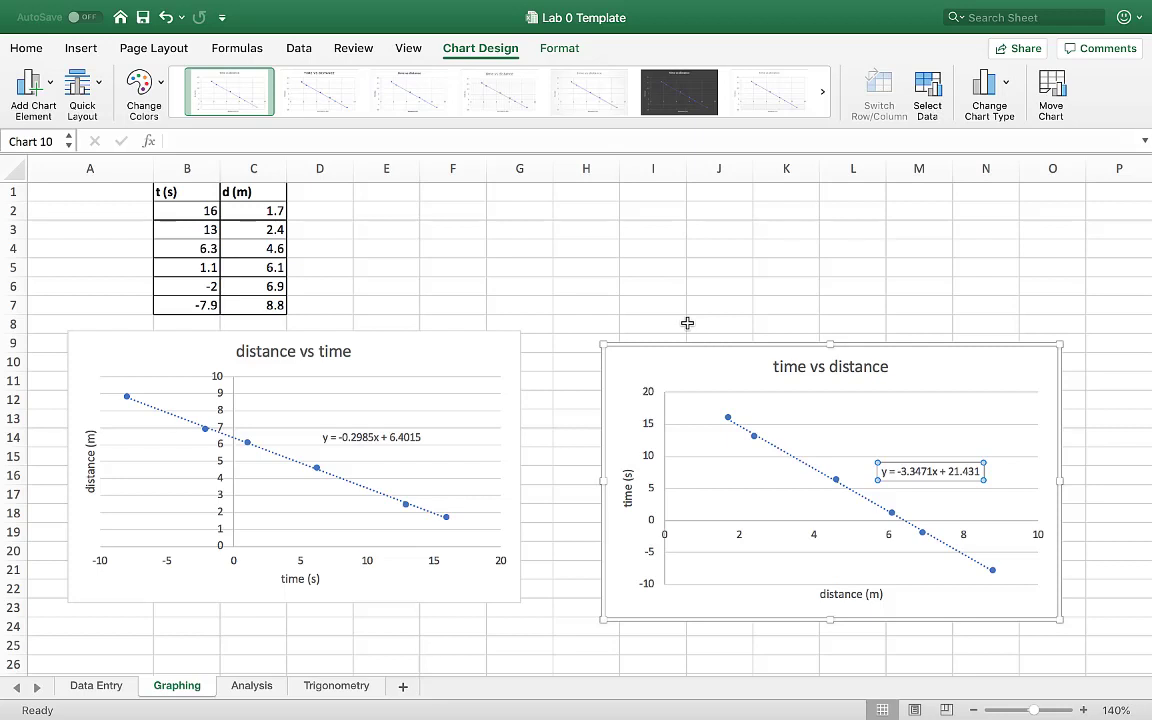
pyautogui.press('Escape')
pyautogui.press('Escape')
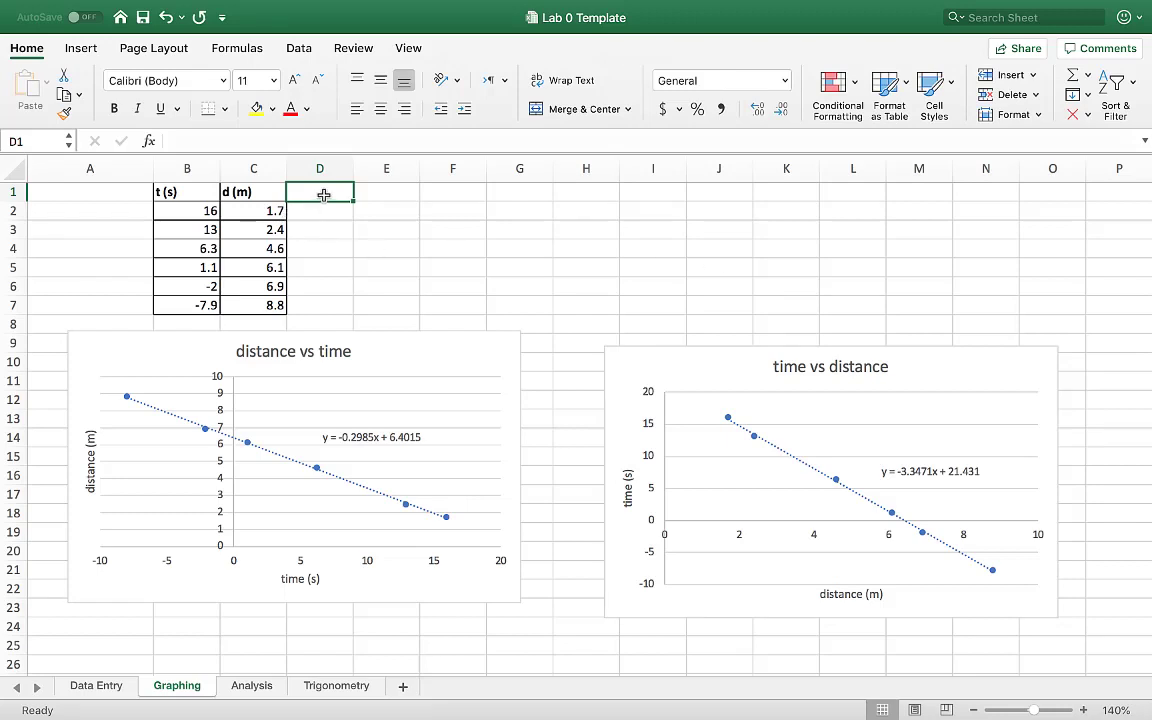
# Enter the header "d2 (m)" in D1 and the values 1 to 6 in D2:D7.
pyautogui.write('d2 ')
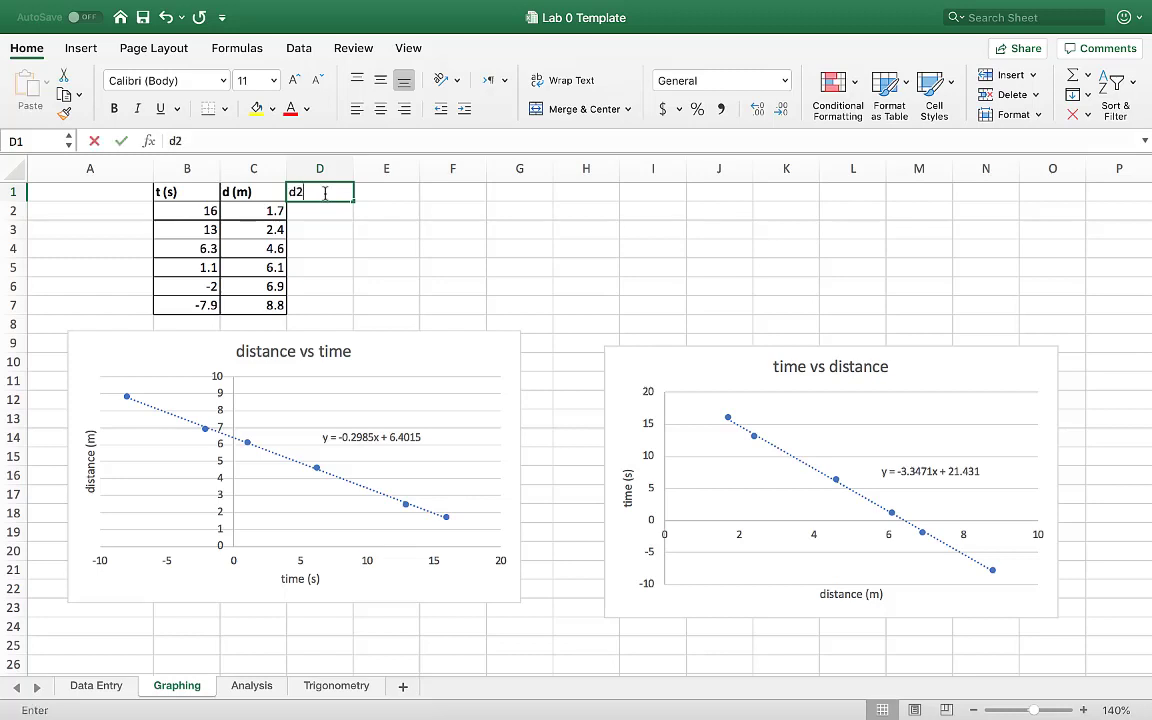
pyautogui.write('(m')
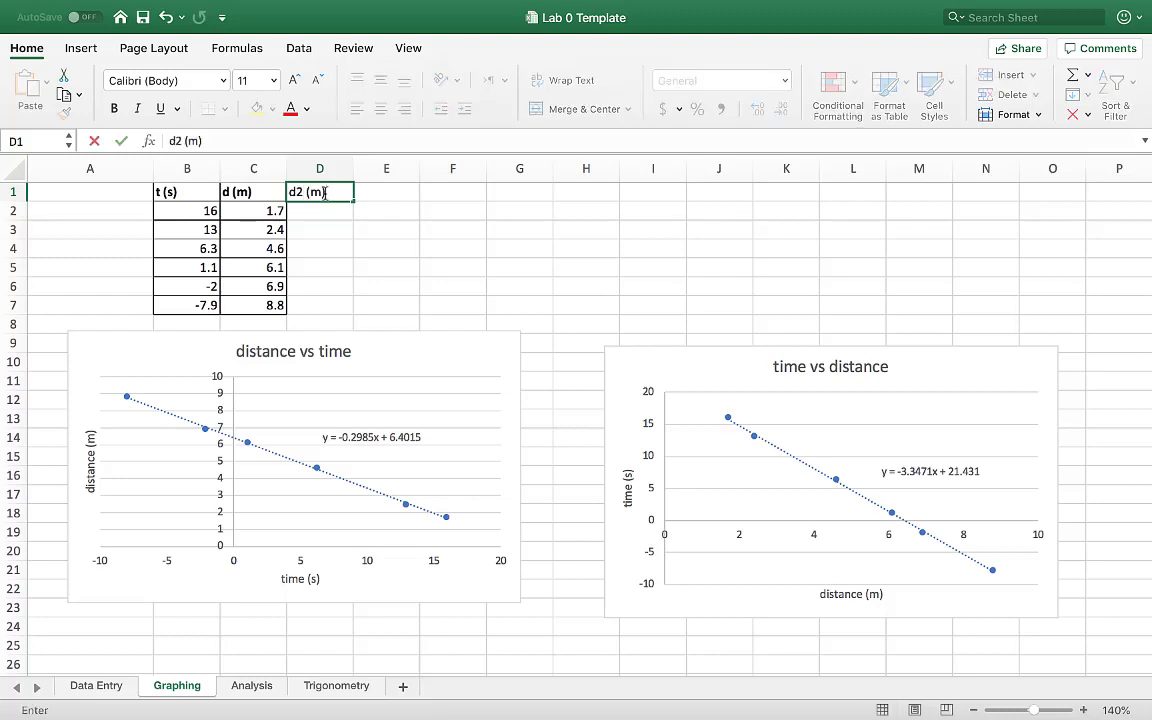
pyautogui.press('Return')
pyautogui.write('1')
pyautogui.press('Return')
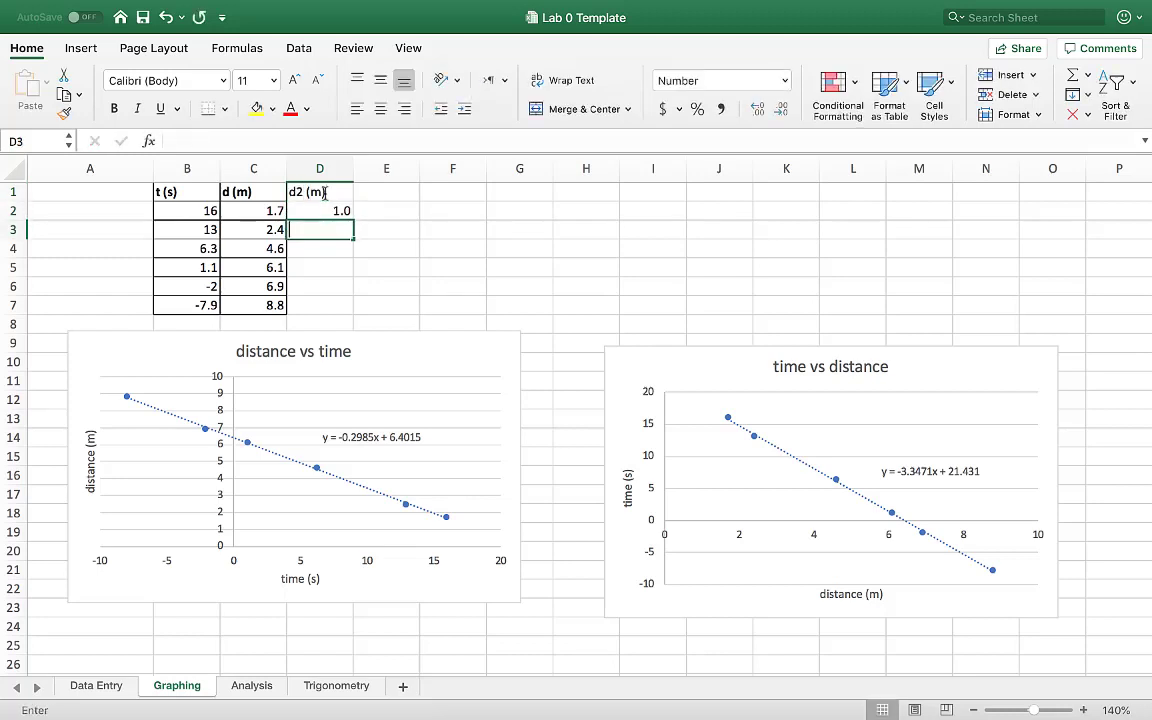
pyautogui.write('2')
pyautogui.press('Return')
pyautogui.write('3')
pyautogui.press('Return')
pyautogui.write('4')
pyautogui.press('Return')
pyautogui.write('5')
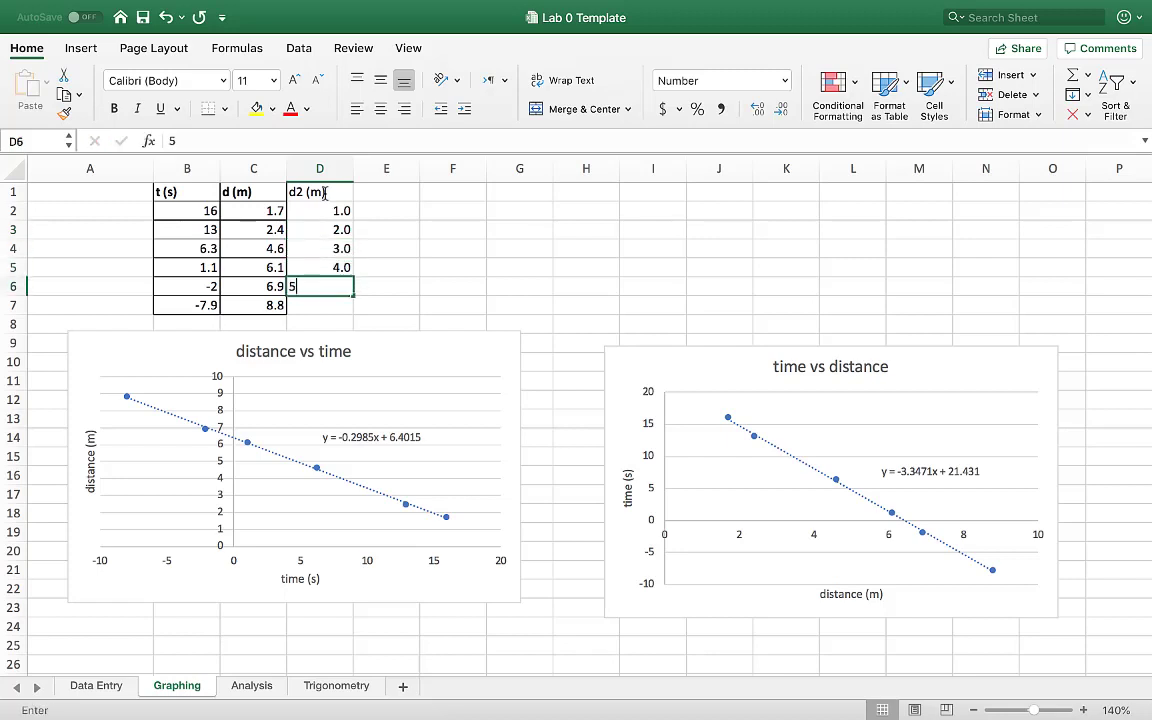
pyautogui.press('Return')
pyautogui.write('6')
pyautogui.press('Return')
pyautogui.press('Up')
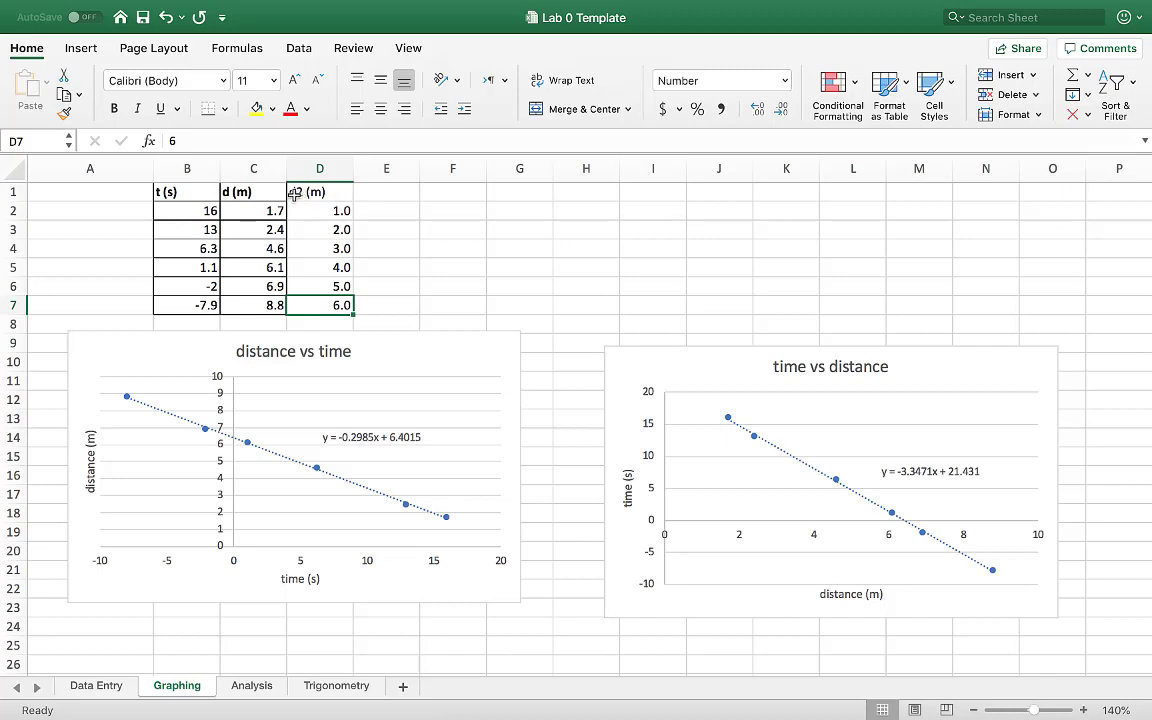
# Change the header in C1 to "d1 (m)".
pyautogui.doubleClick(232, 193)
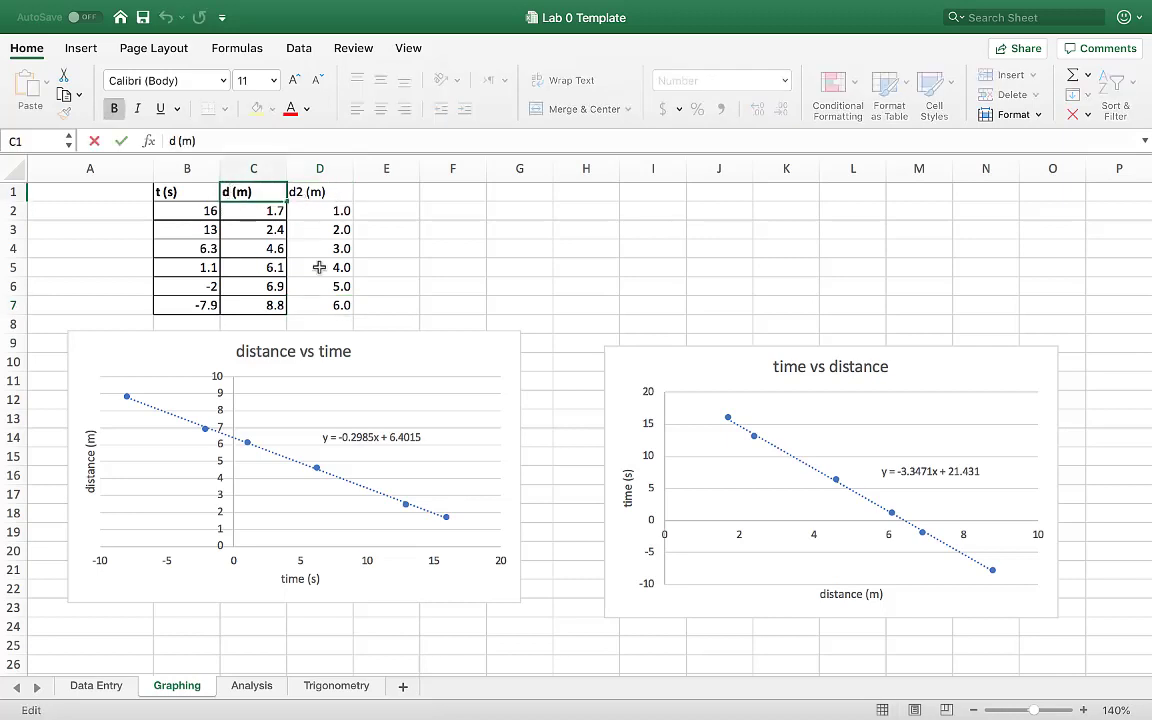
pyautogui.write('1')
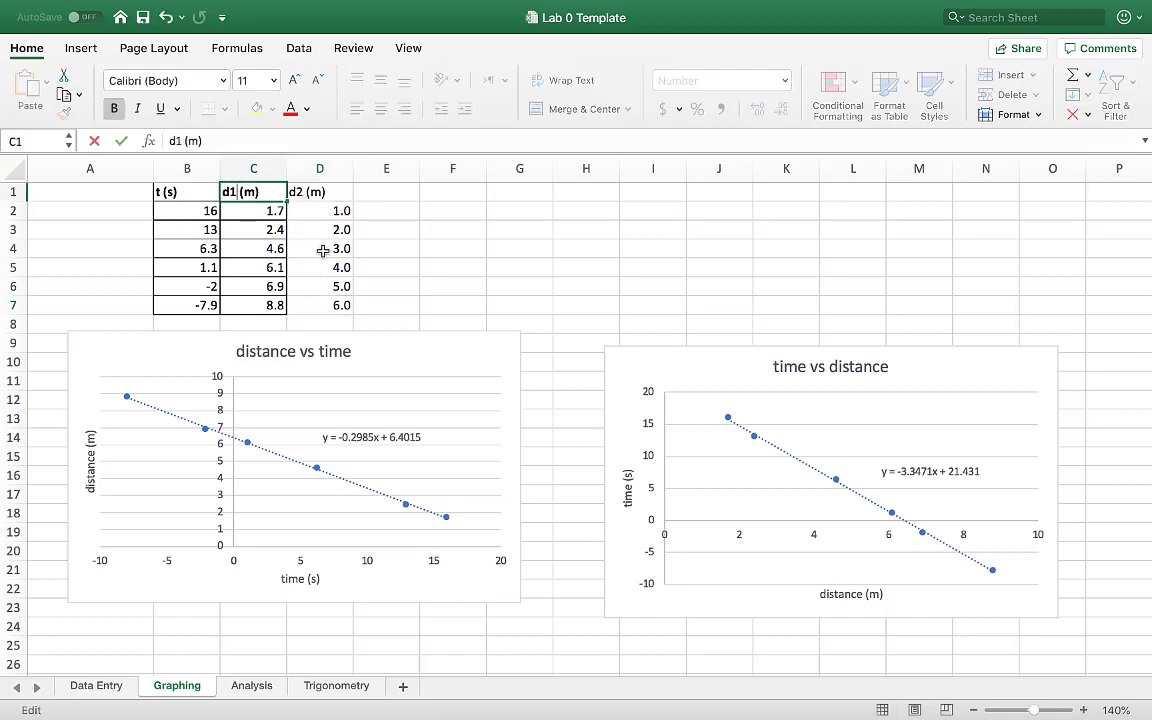
pyautogui.click(312, 192)
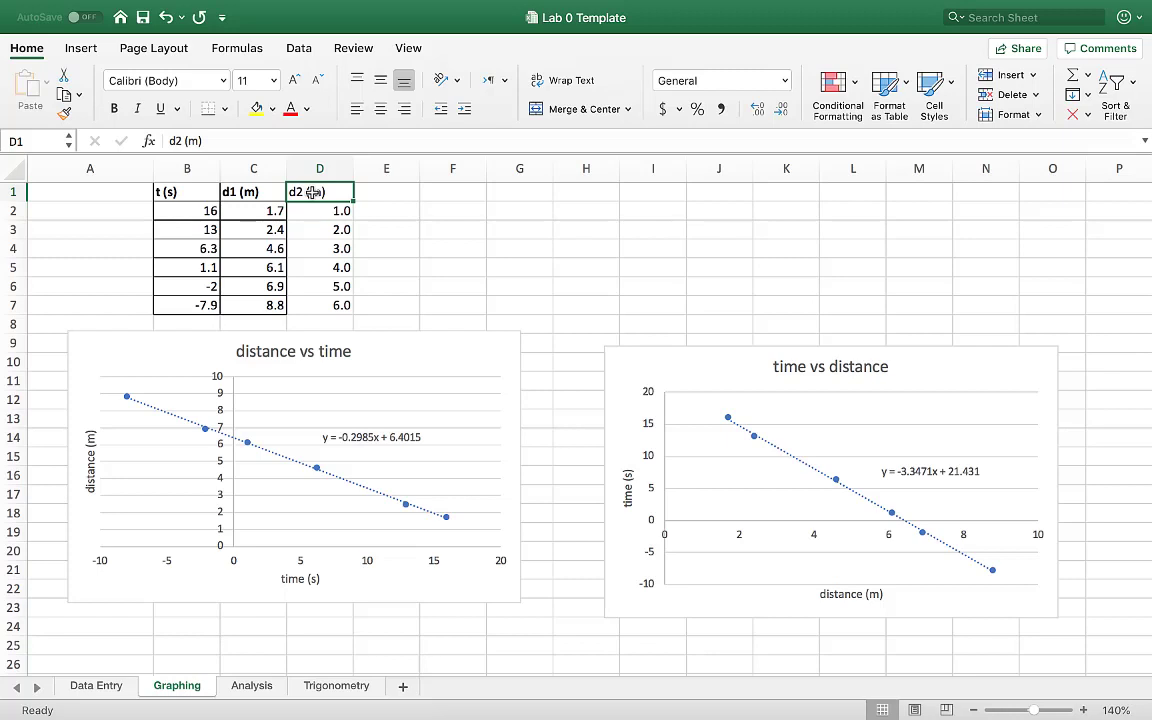
# Insert a blank marker-only scatter chart, starting from the empty cell M1.
pyautogui.click(920, 192)
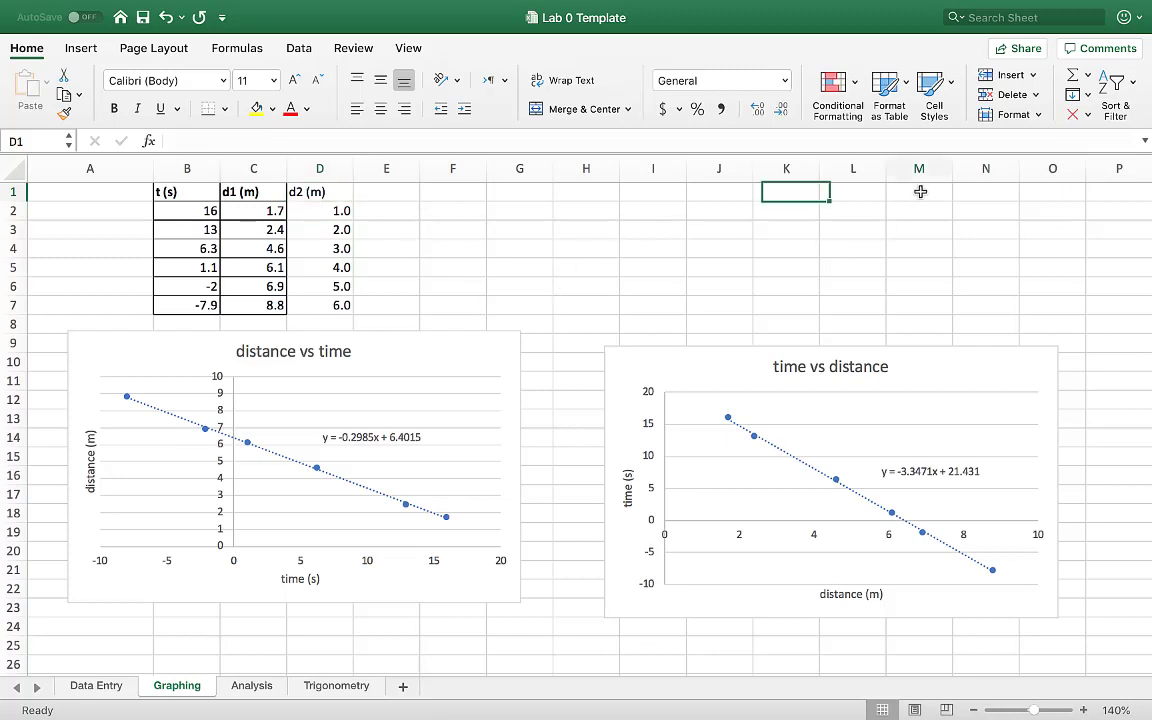
pyautogui.click(80, 48)
pyautogui.click(512, 108)
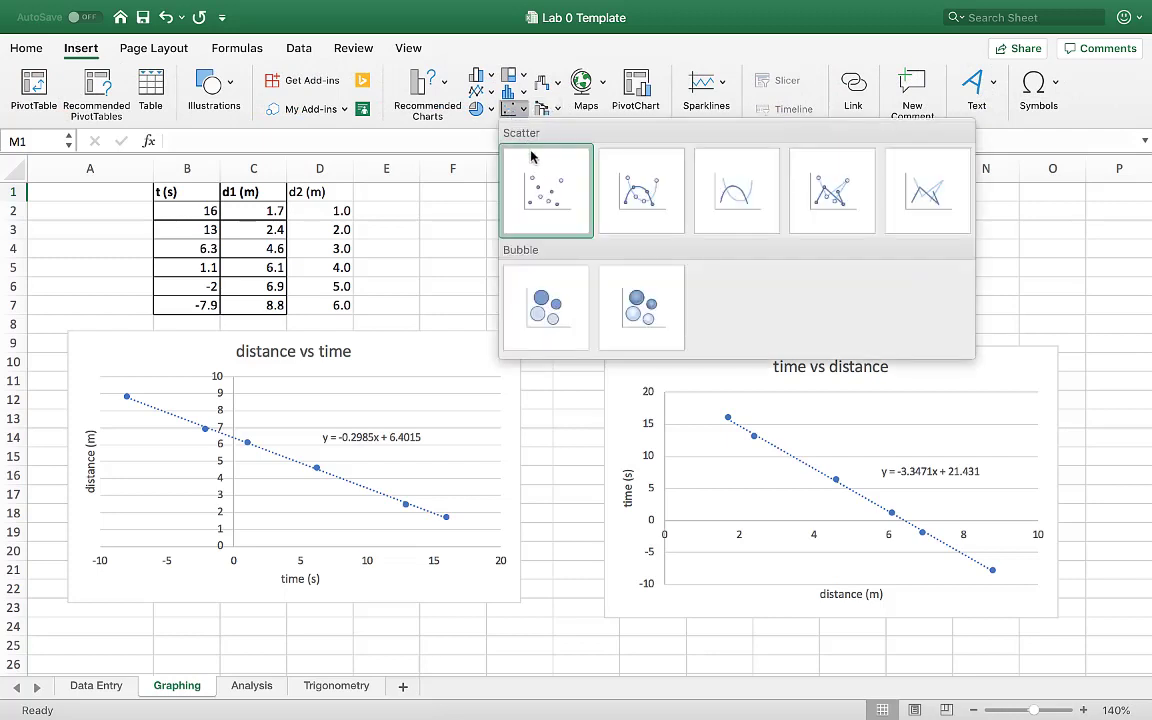
pyautogui.click(533, 160)
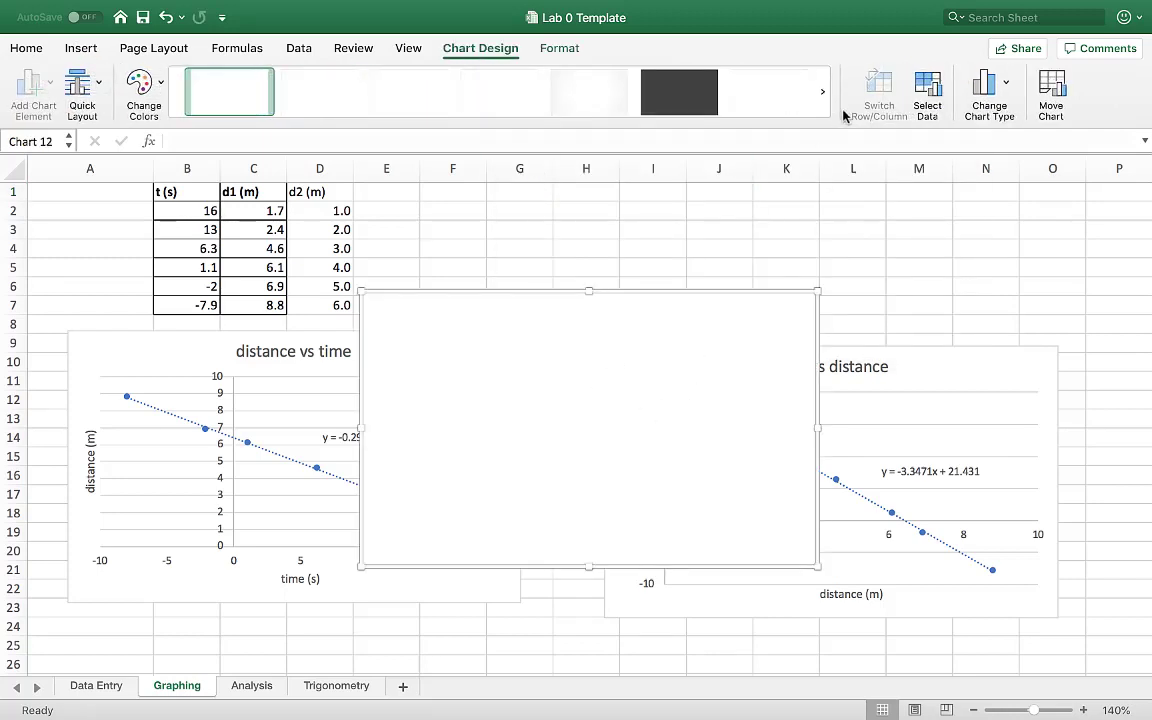
# Add a series named "d1 vs t" to the blank chart with X values B2:B7 and Y values C2:C7.
pyautogui.click(929, 92)
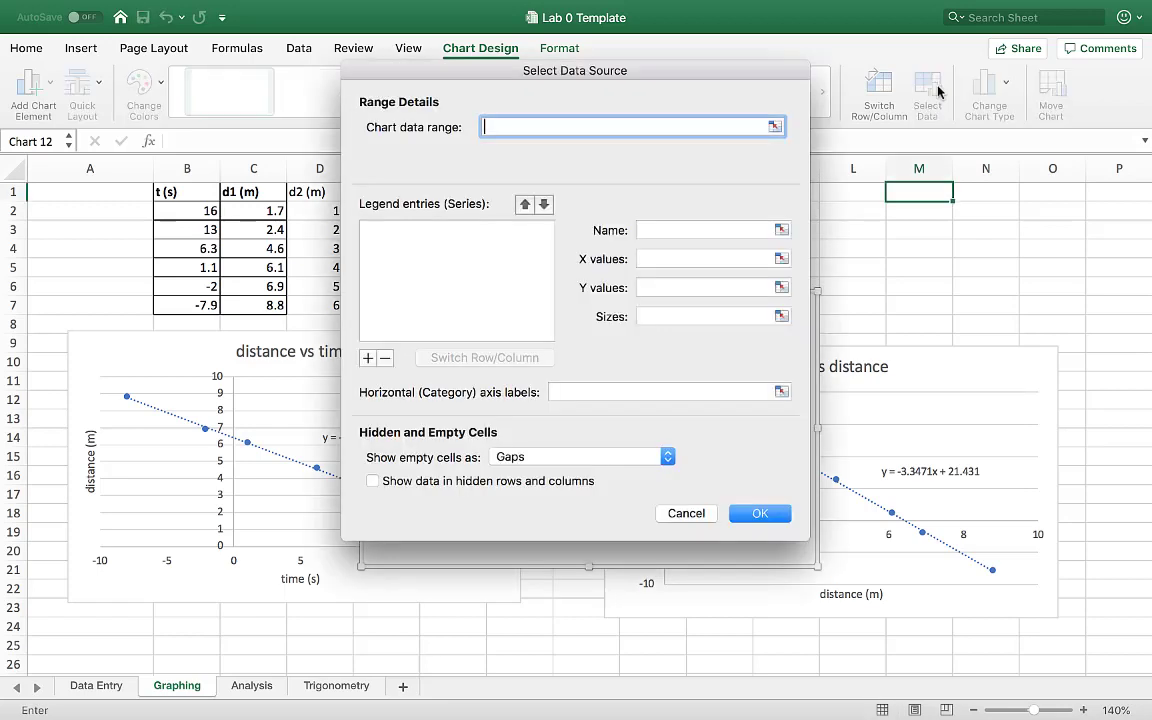
pyautogui.click(368, 359)
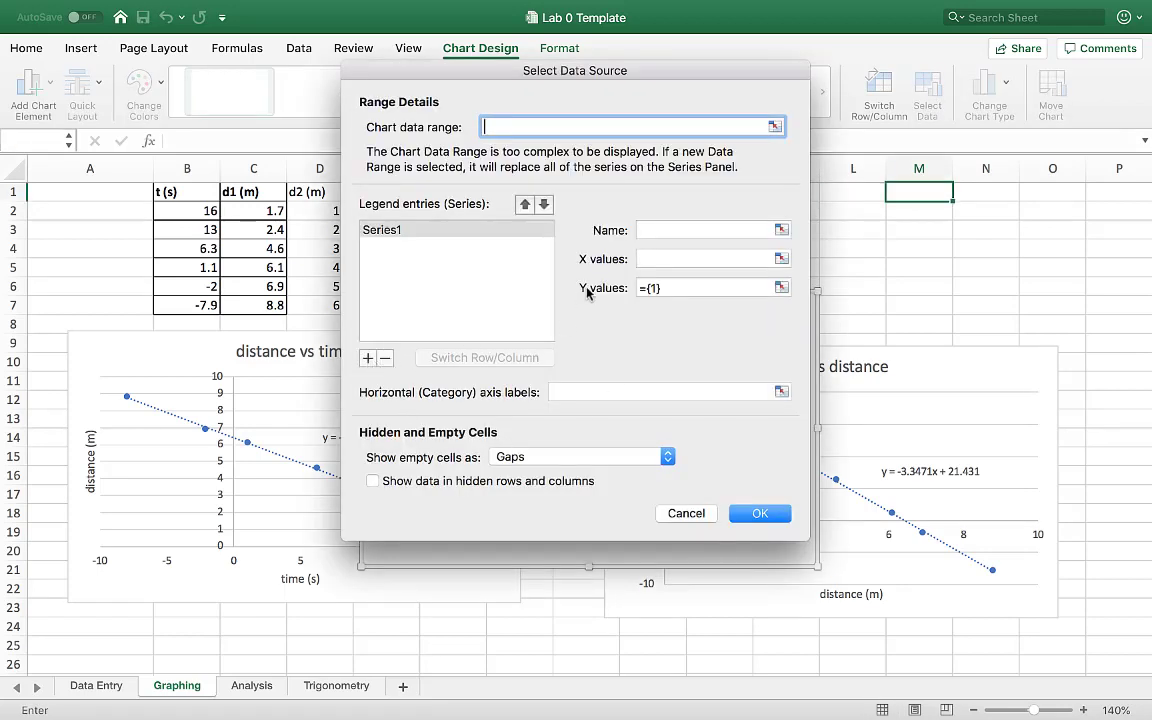
pyautogui.click(702, 228)
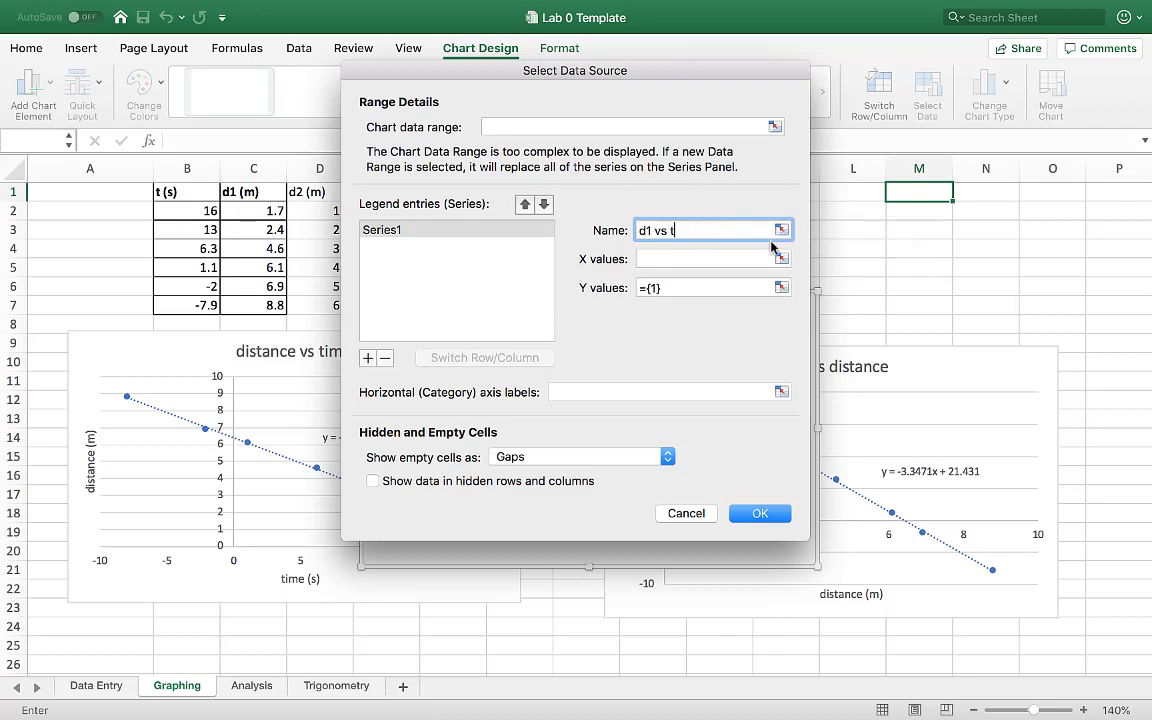
pyautogui.press('Tab')
pyautogui.moveTo(185, 211); pyautogui.dragTo(185, 303)
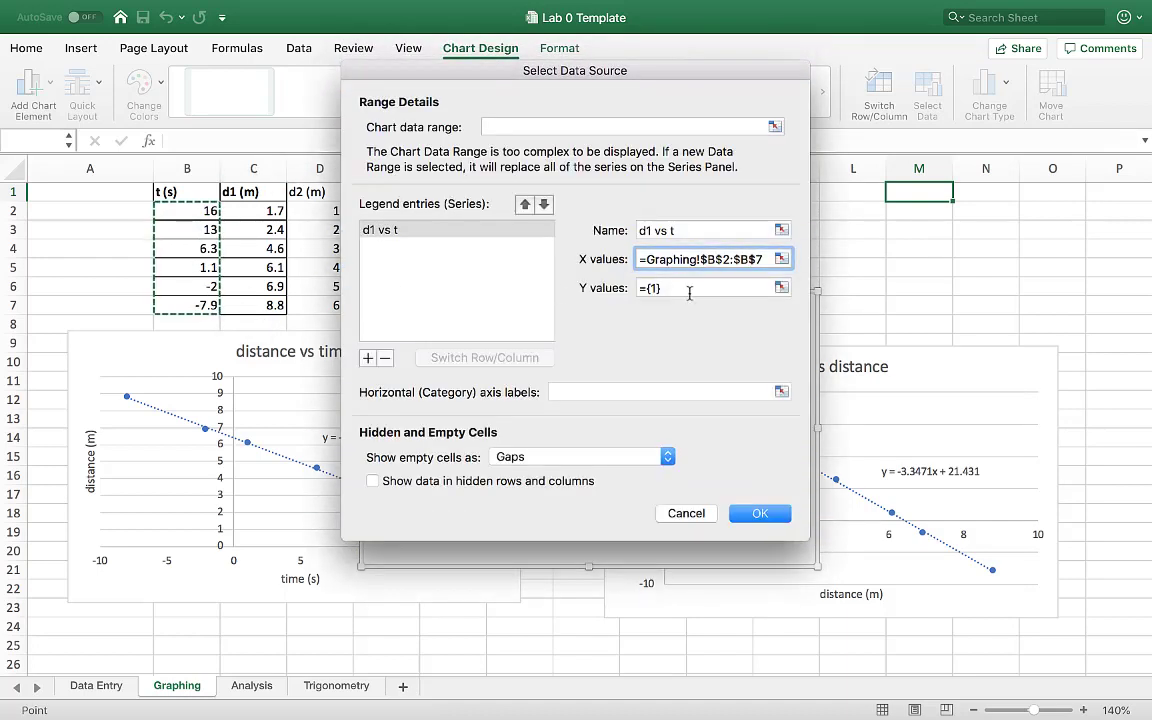
pyautogui.click(689, 288)
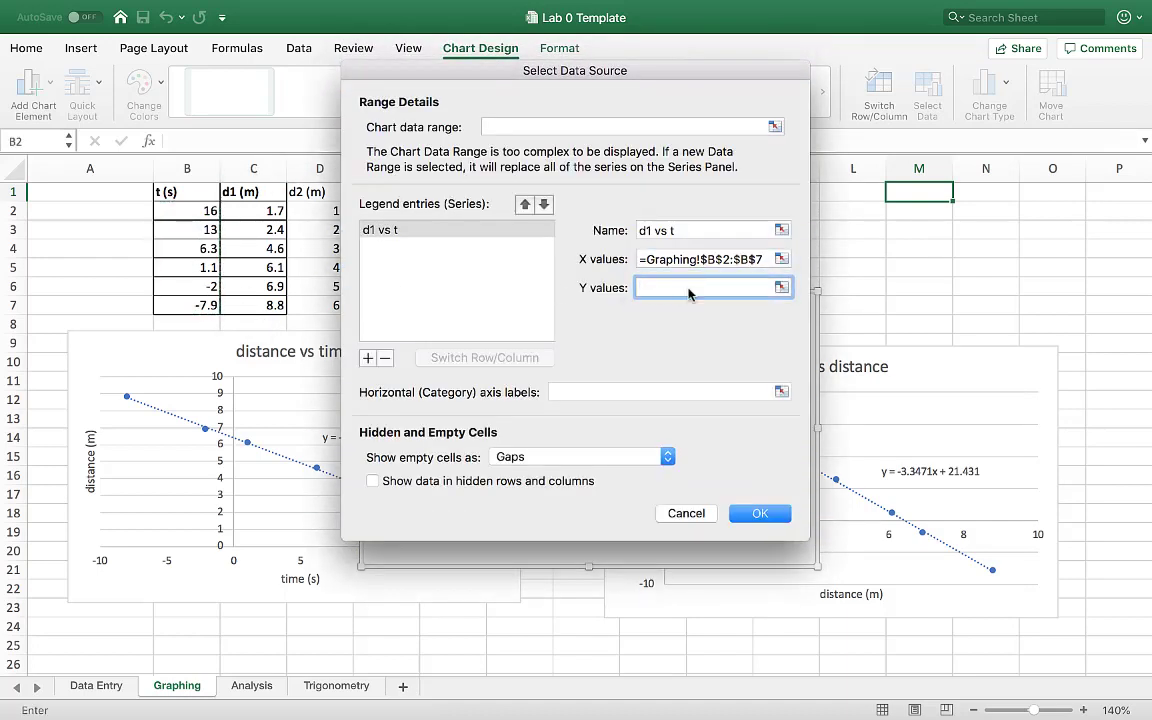
pyautogui.moveTo(265, 212); pyautogui.dragTo(255, 310)
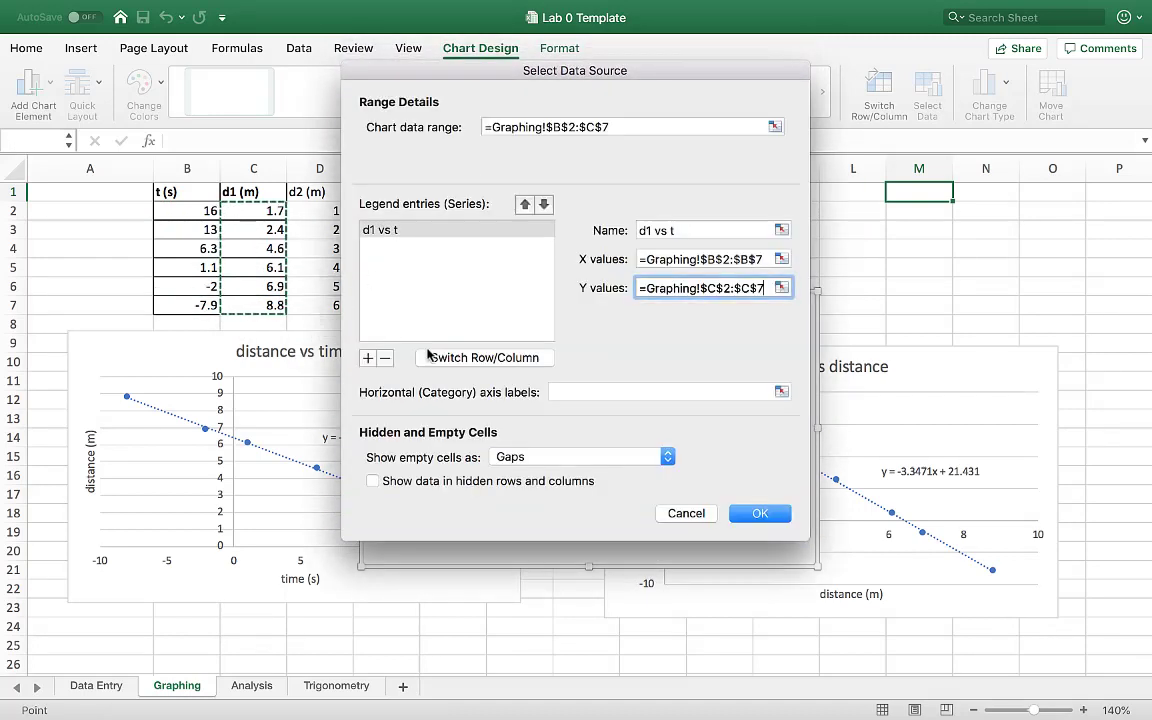
# Add a second series named "d2 vs t" to the chart with X values B2:B7 and Y values D2:D7.
pyautogui.click(368, 358)
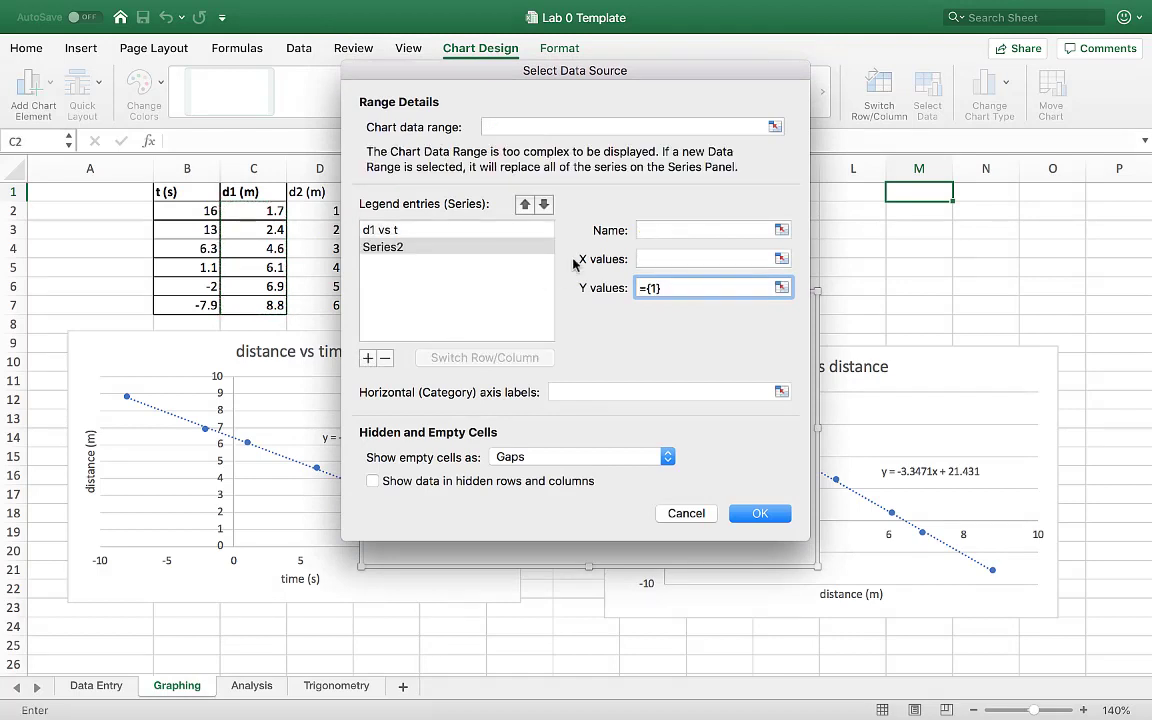
pyautogui.click(657, 231)
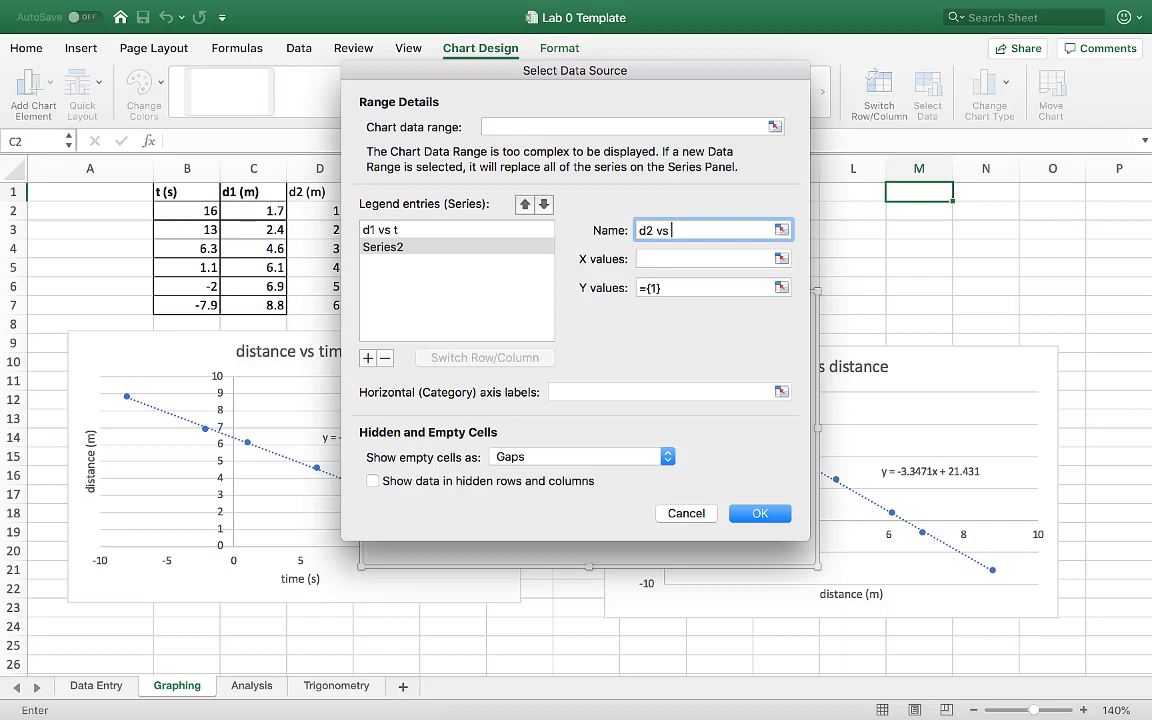
pyautogui.click(662, 259)
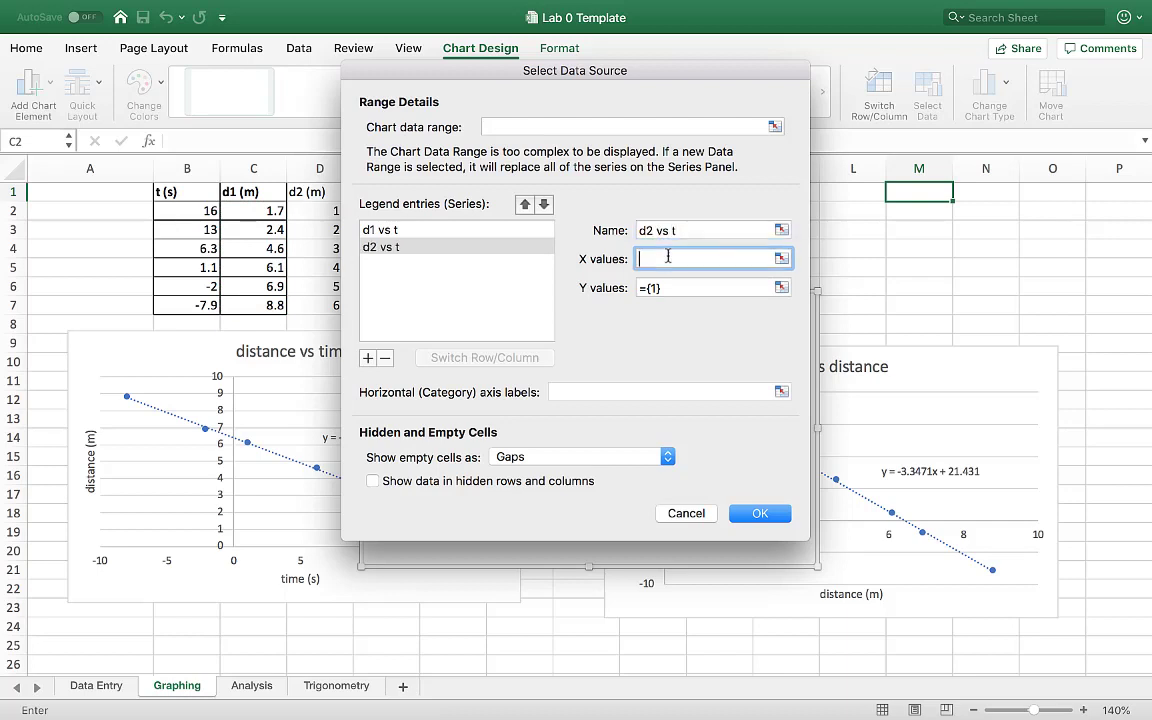
pyautogui.moveTo(200, 217); pyautogui.dragTo(198, 306)
pyautogui.click(687, 289)
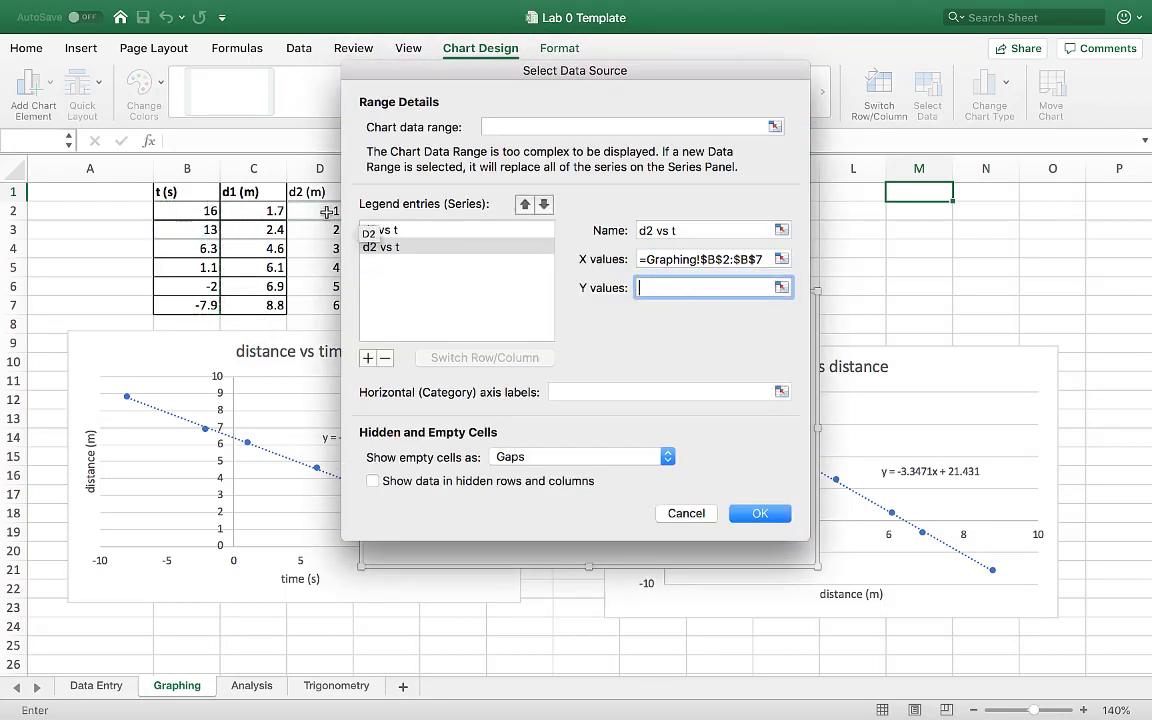
pyautogui.moveTo(325, 212); pyautogui.dragTo(325, 302)
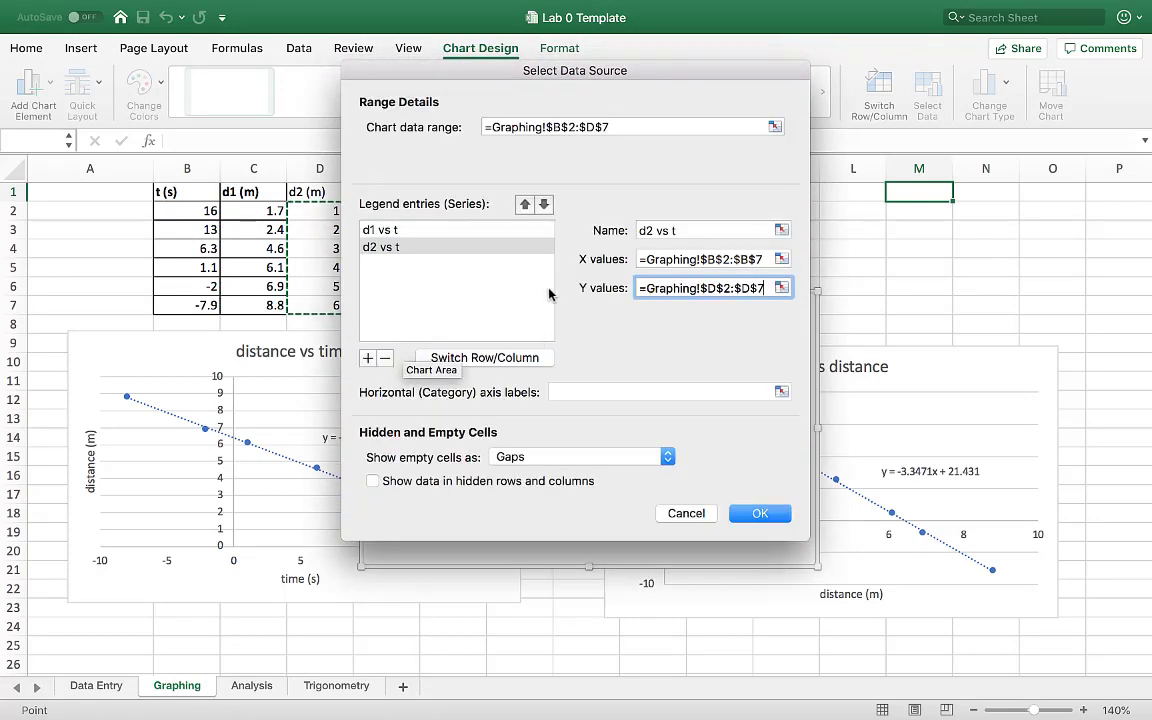
pyautogui.click(762, 513)
# Move the two-series chart slightly up and apply a quick layout with axis titles and a legend beside the plot.
pyautogui.moveTo(684, 327); pyautogui.dragTo(717, 278)
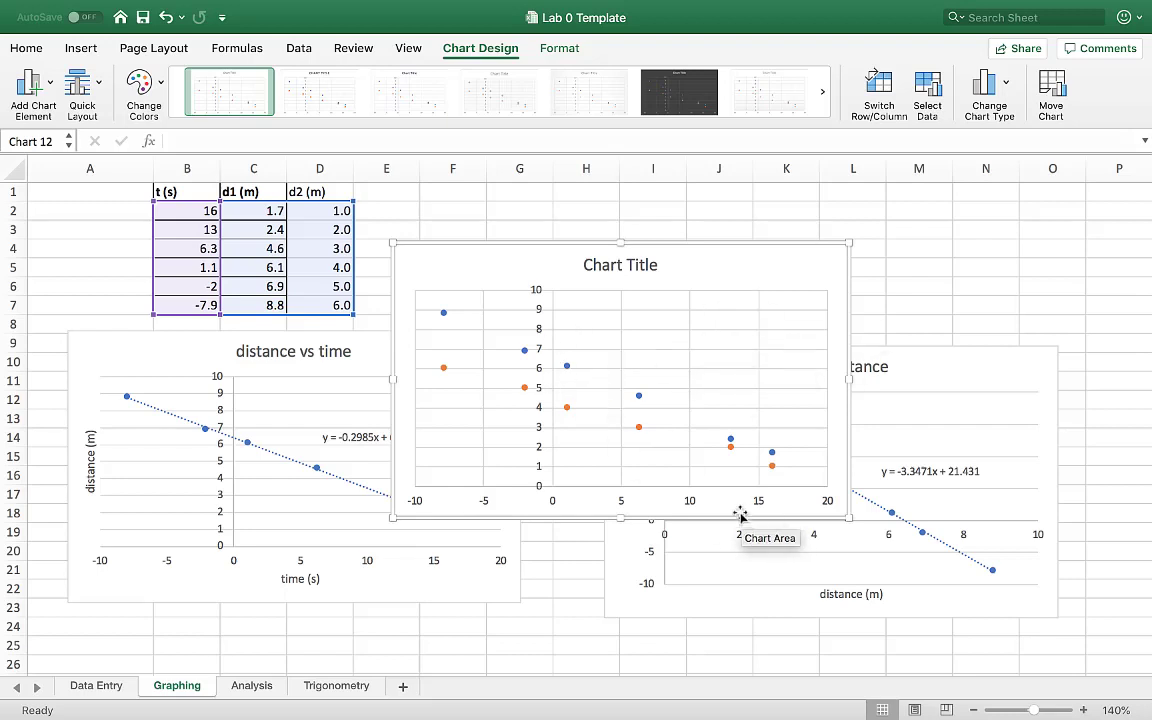
pyautogui.click(90, 95)
pyautogui.click(106, 140)
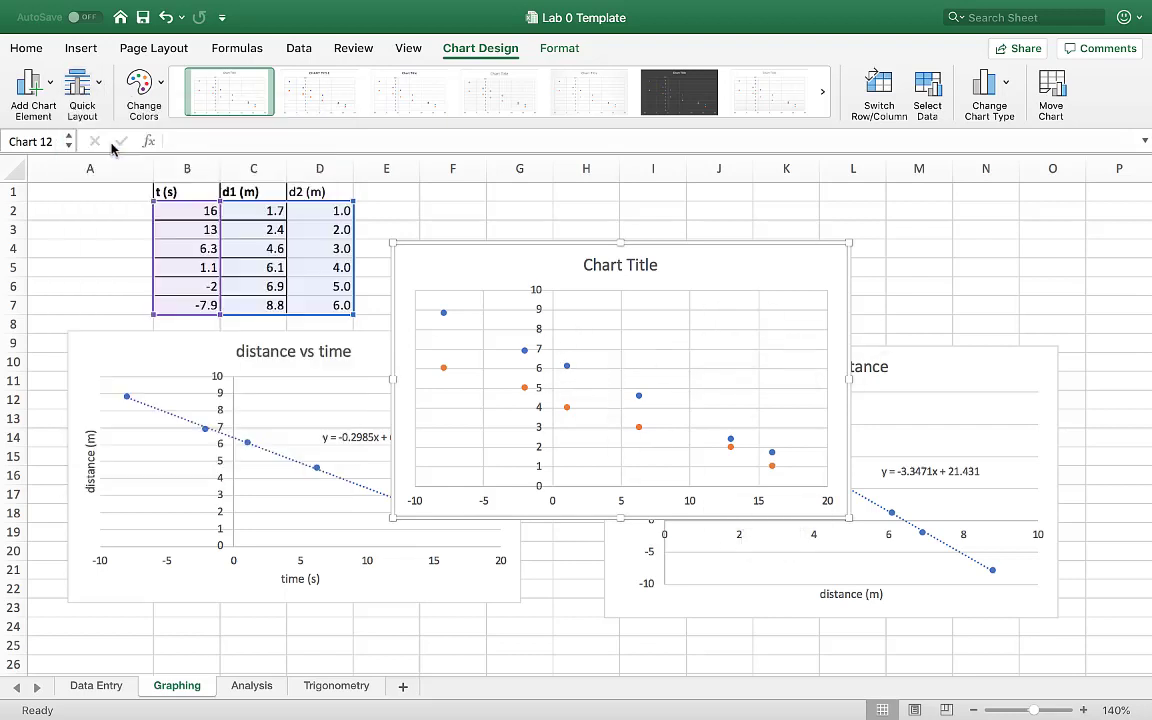
# Change the two-series chart's title to "d vs t".
pyautogui.click(615, 264)
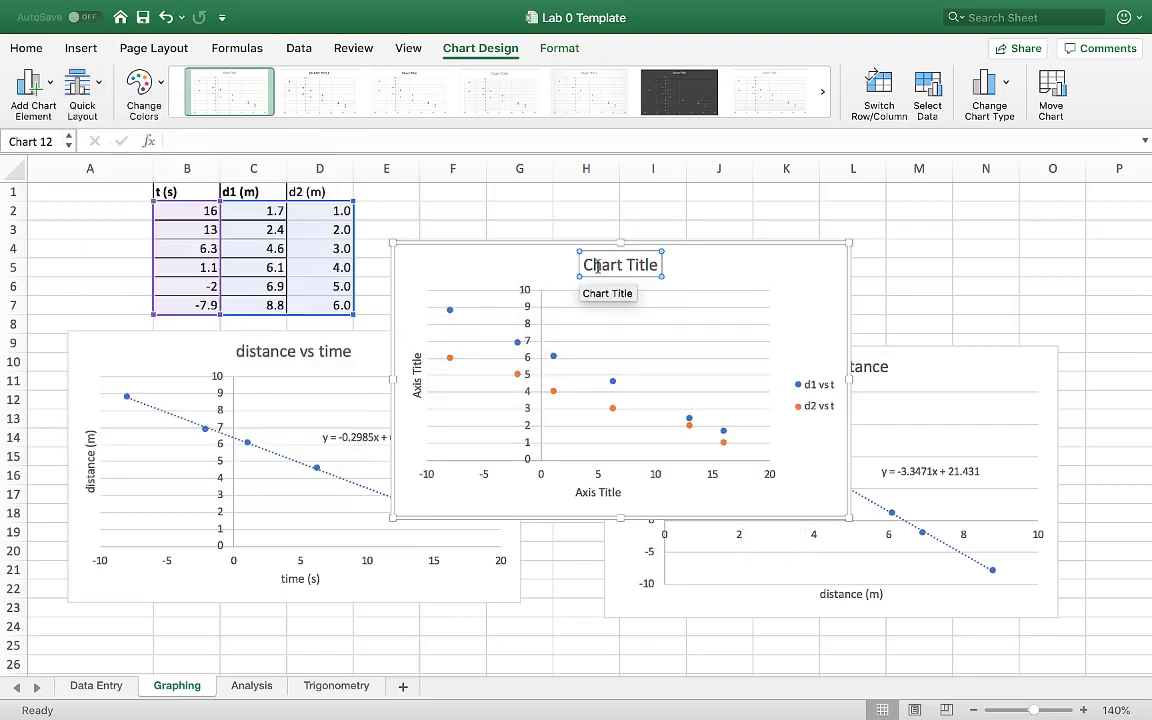
pyautogui.moveTo(583, 264); pyautogui.dragTo(660, 264)
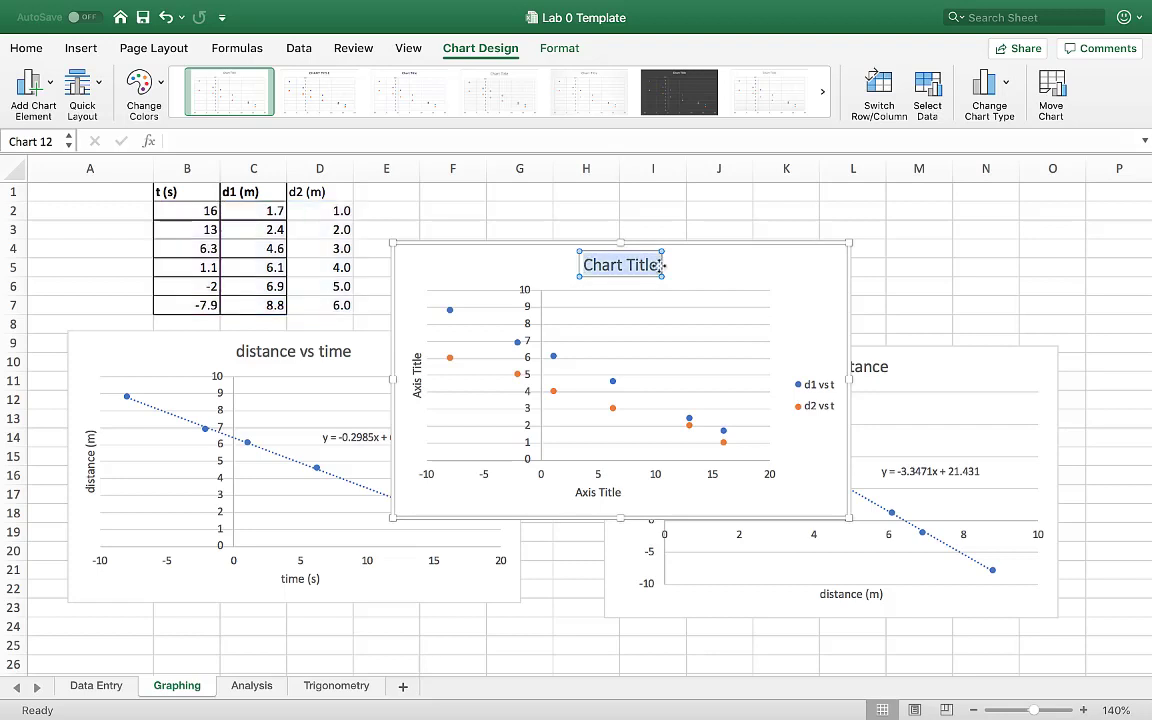
pyautogui.write('d vs t')
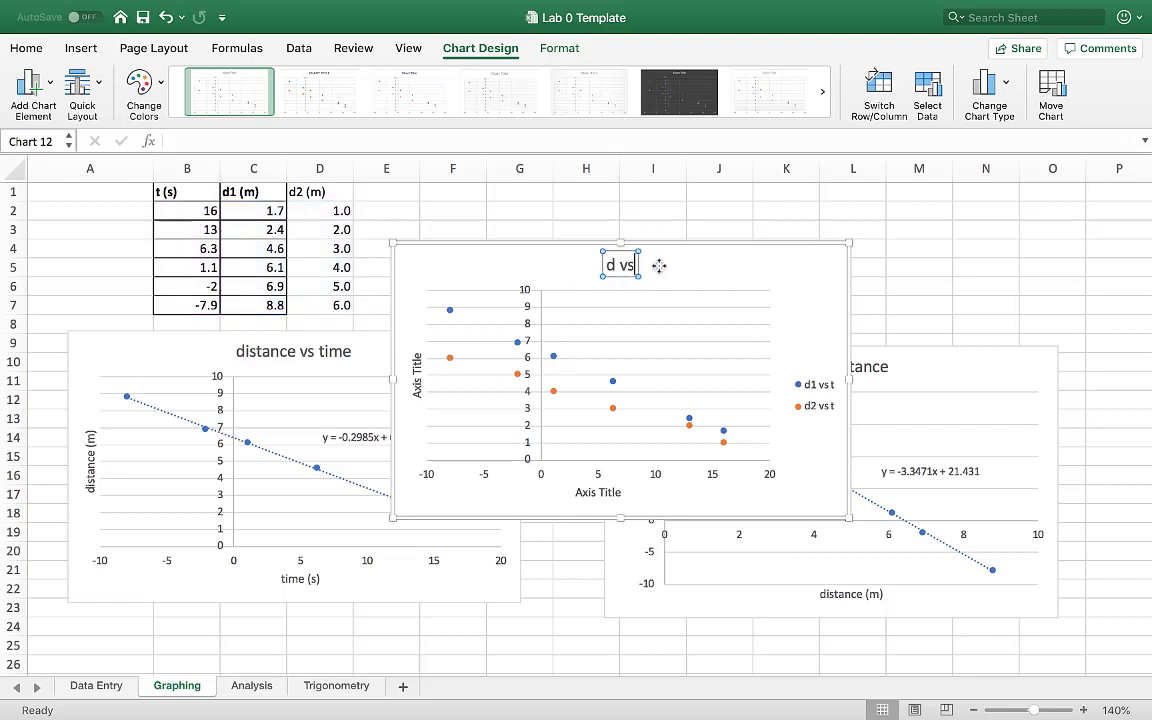
# Label the two-series chart's vertical axis "distance (m)" and its horizontal axis "time (s)".
pyautogui.click(418, 374)
pyautogui.moveTo(418, 352); pyautogui.dragTo(418, 405)
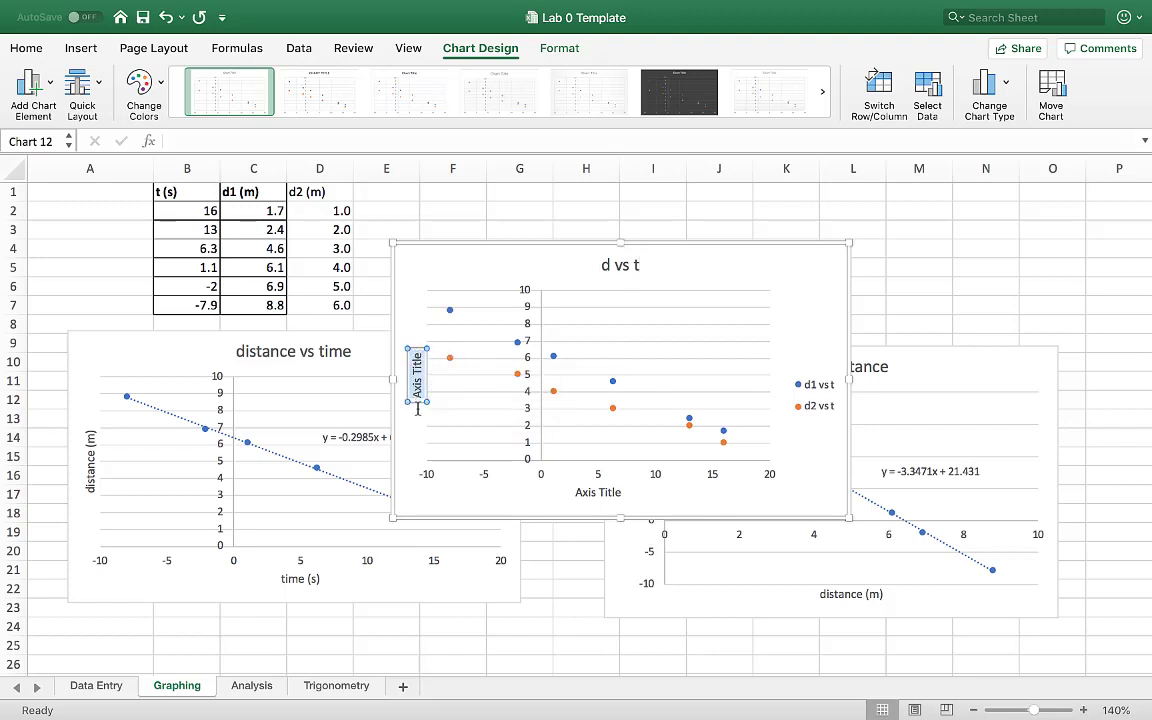
pyautogui.write('distance (m)')
pyautogui.click(578, 492)
pyautogui.moveTo(578, 492); pyautogui.dragTo(644, 497)
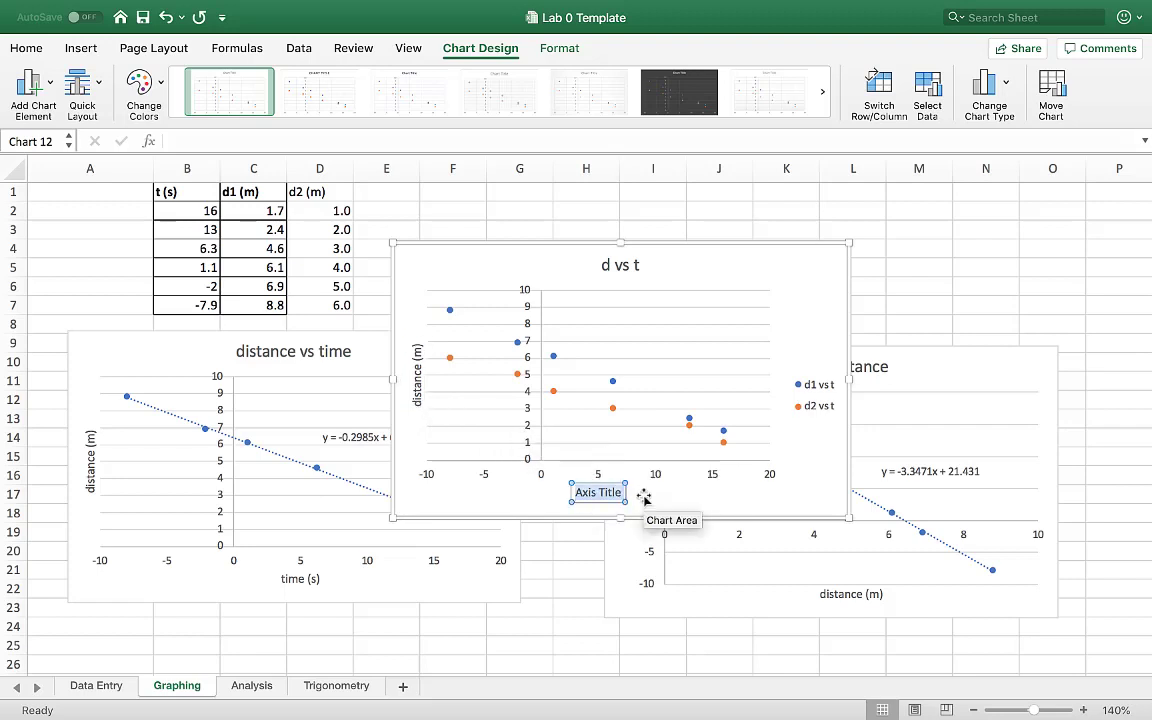
pyautogui.write('time (s)')
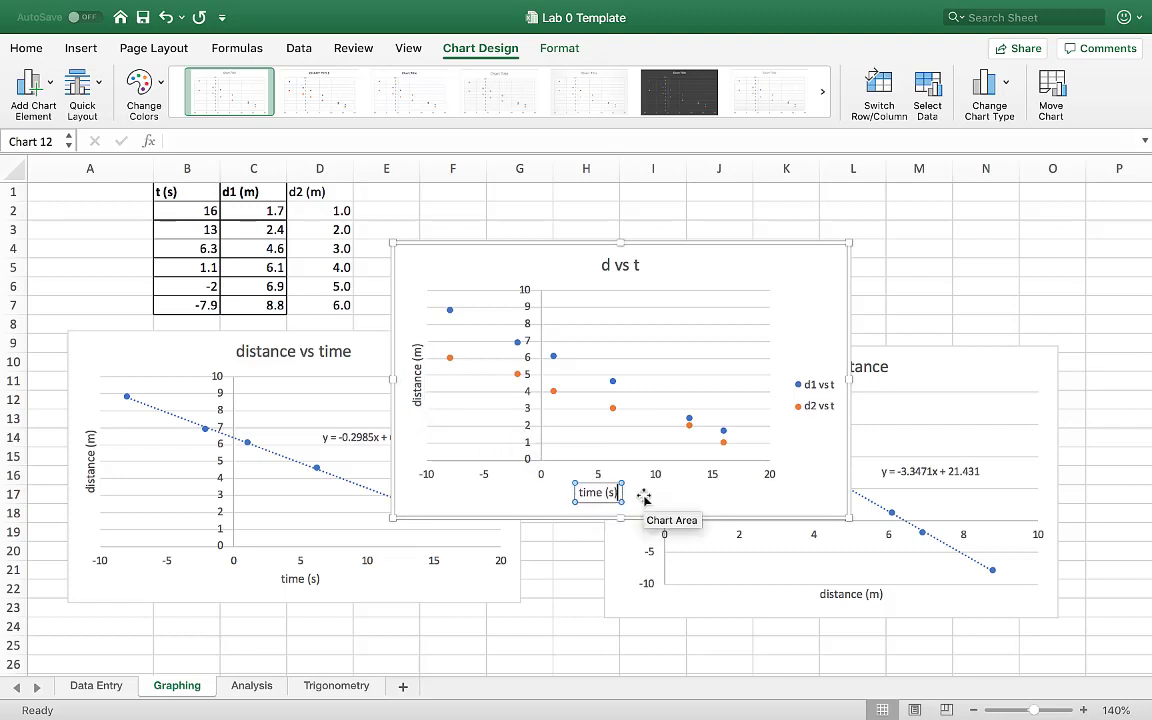
# Delete the whole "d vs t" chart from the Graphing sheet.
pyautogui.click(819, 408)
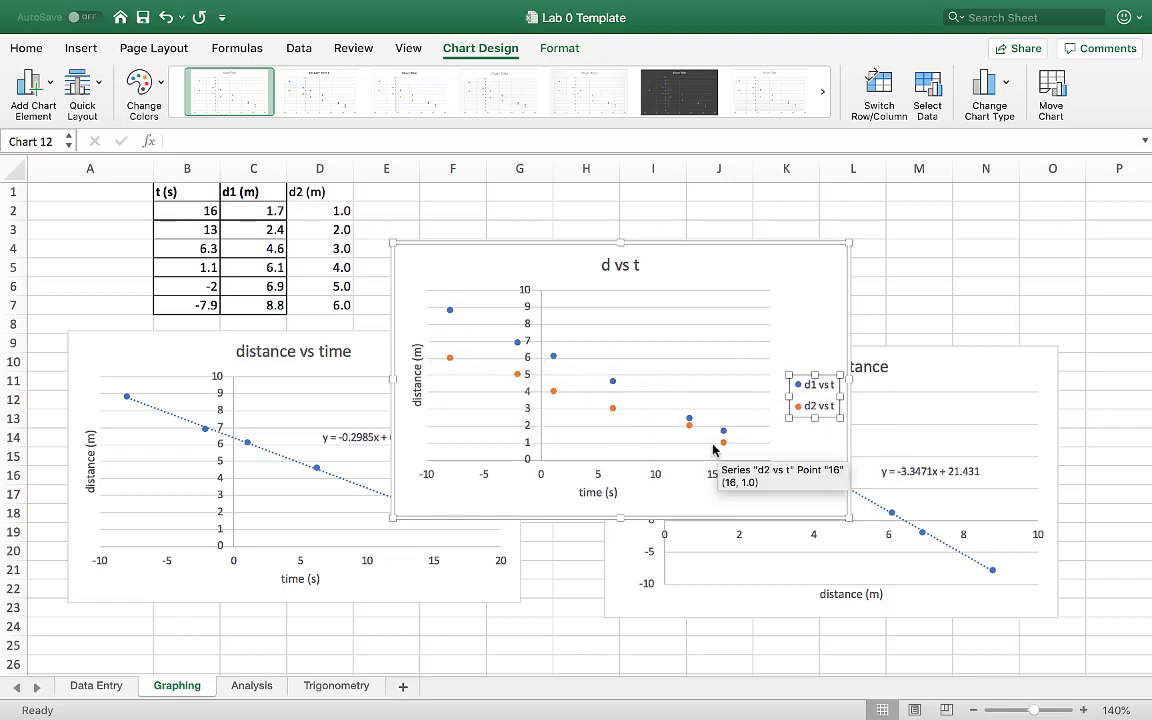
pyautogui.click(821, 450)
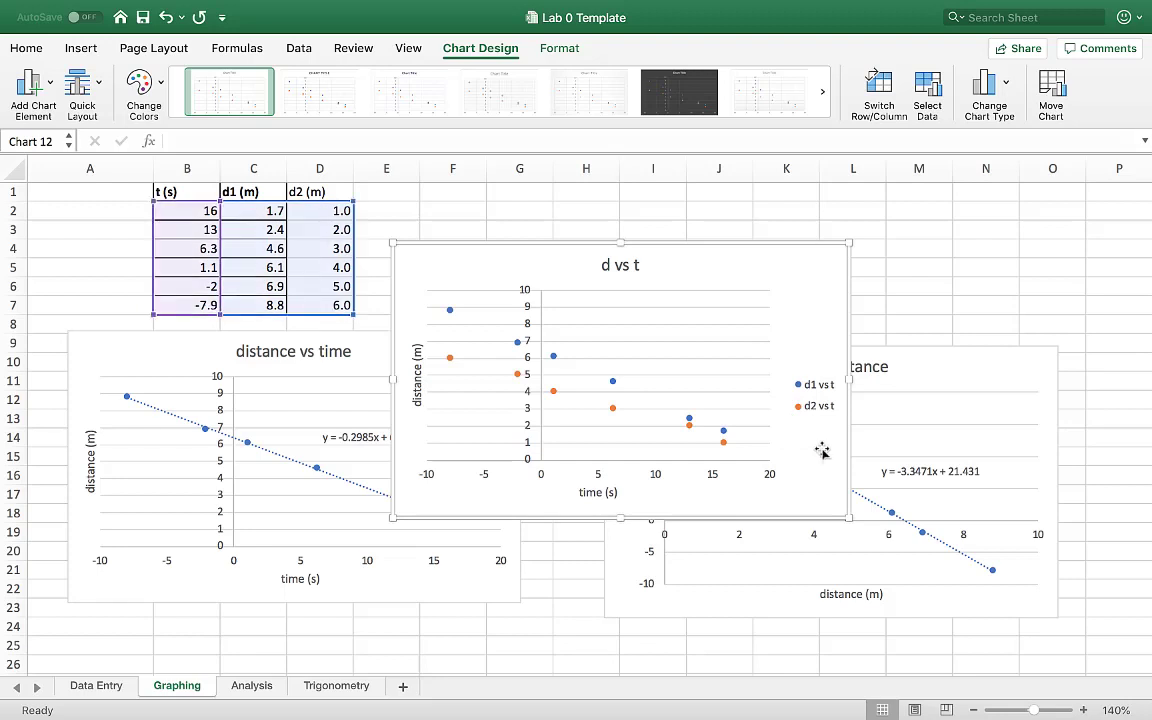
pyautogui.press('Delete')
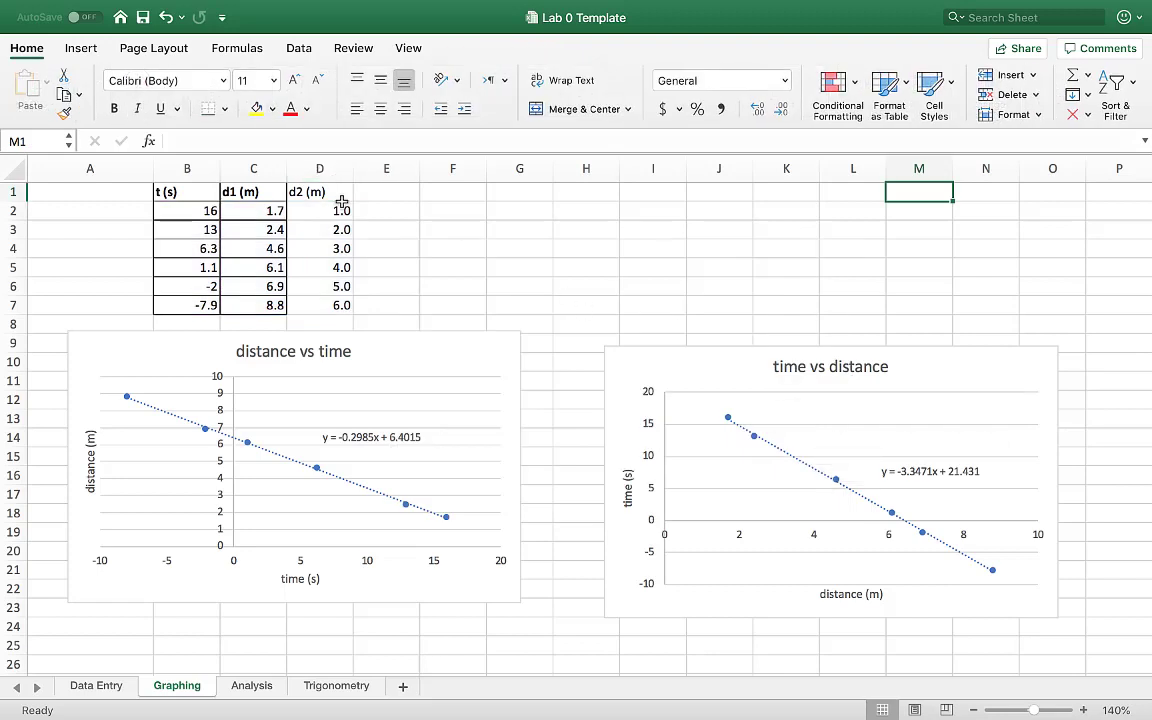
# Clear the d2 header and values from D1:D7.
pyautogui.moveTo(342, 200); pyautogui.dragTo(342, 303)
pyautogui.moveTo(341, 305); pyautogui.dragTo(341, 305)
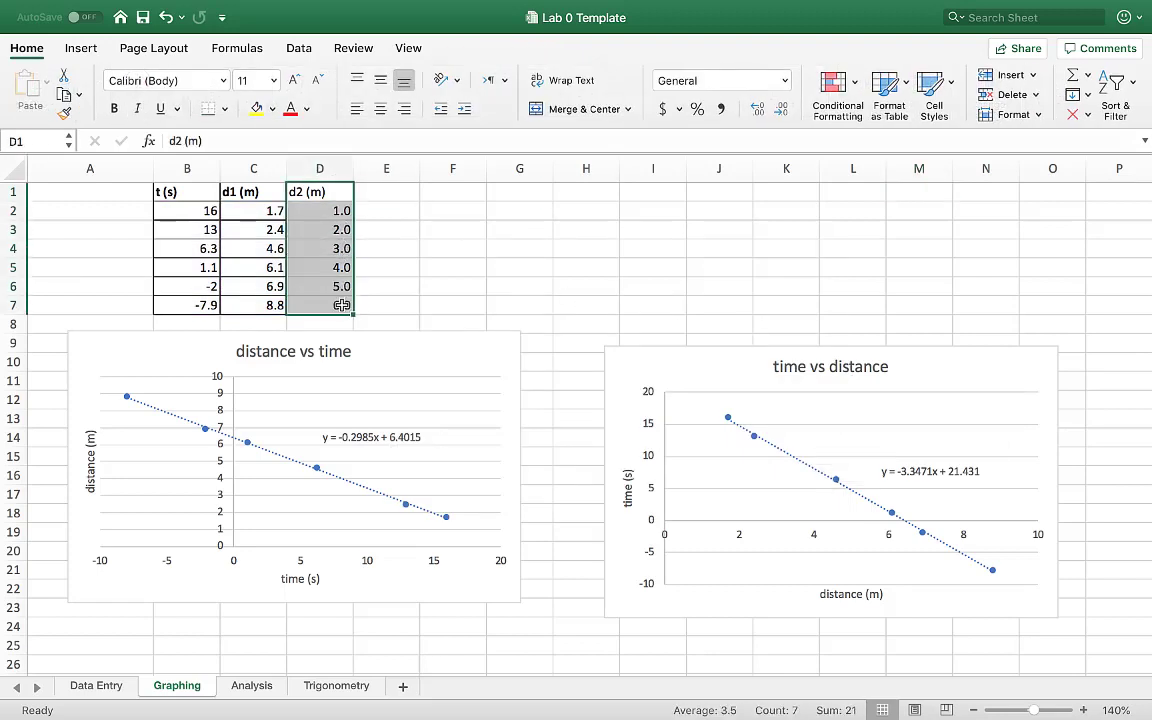
pyautogui.press('Delete')
pyautogui.click(386, 193)
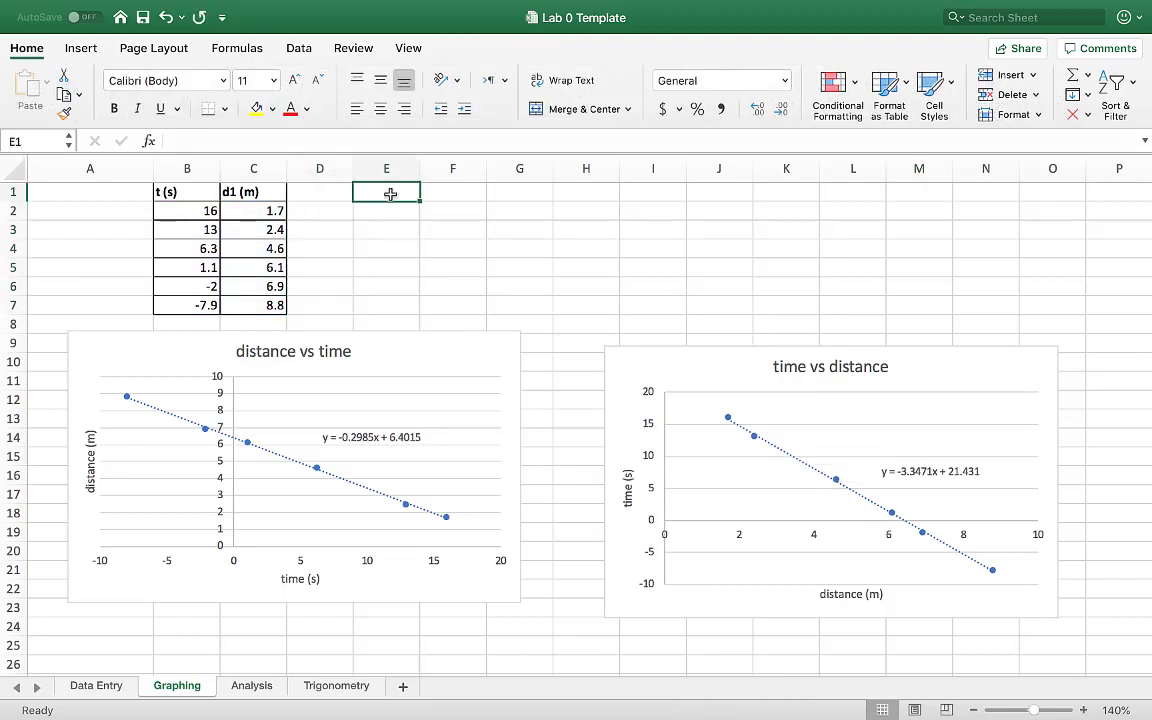